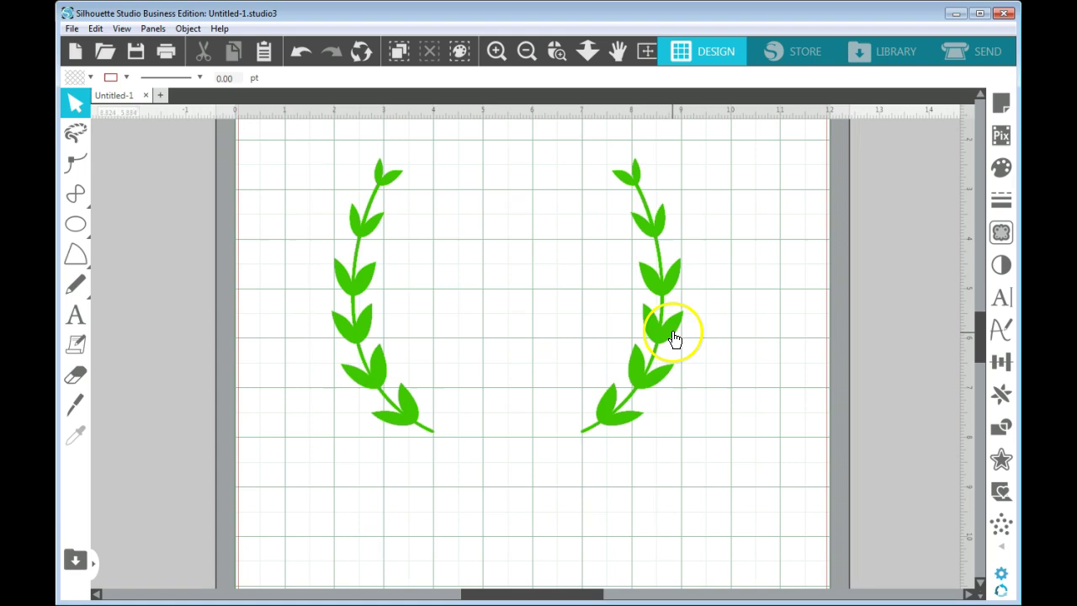
Move both laurel branches off the left of the page and select the Arc tool
left_click_drag(670, 332, 223, 346)
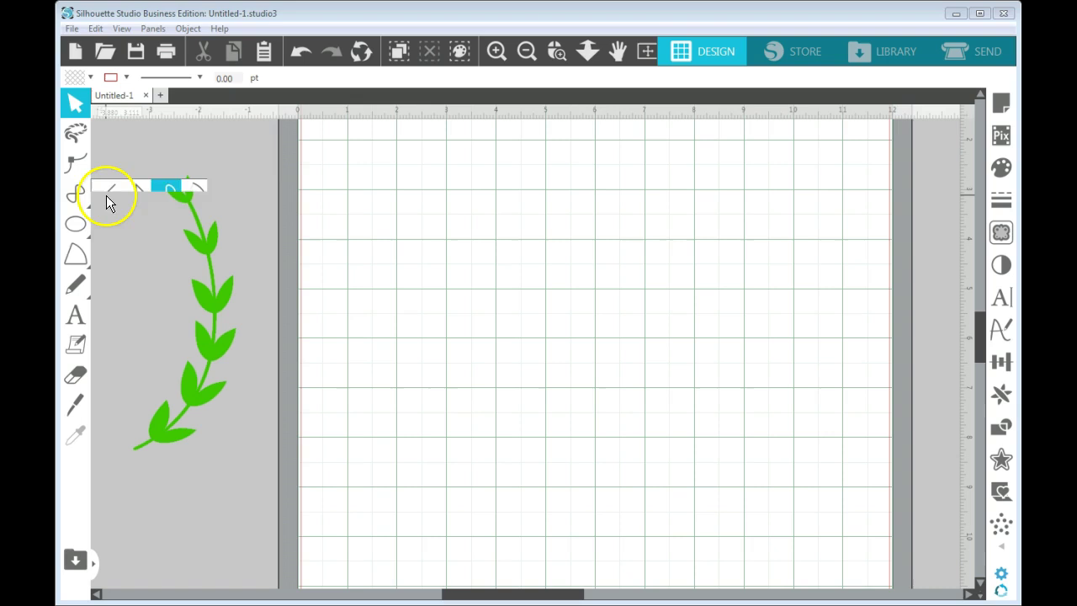
mouse_move(74, 196)
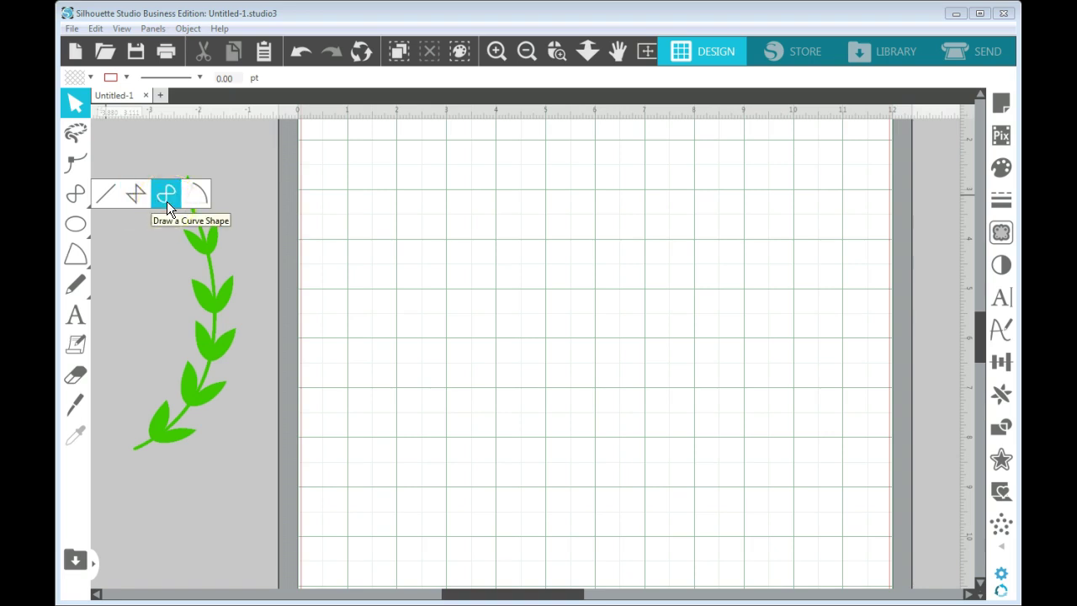
left_click(206, 192)
mouse_move(204, 191)
left_mouse_down()
mouse_move(123, 205)
mouse_move(72, 194)
mouse_move(196, 197)
left_mouse_up()
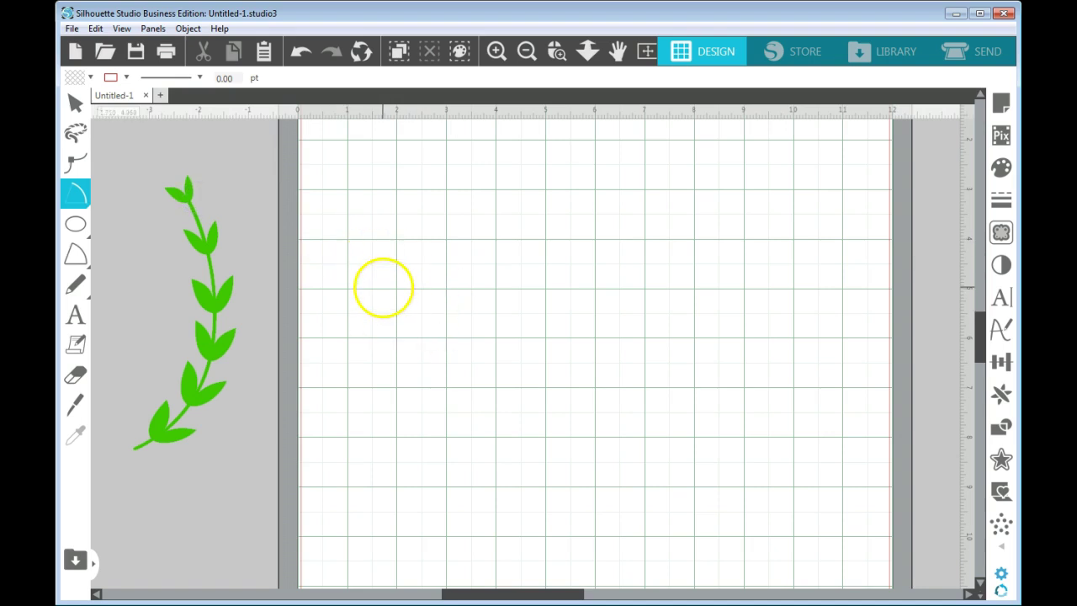
Draw a three-point arc near the page's top-left and tighten its curve
left_click(383, 287)
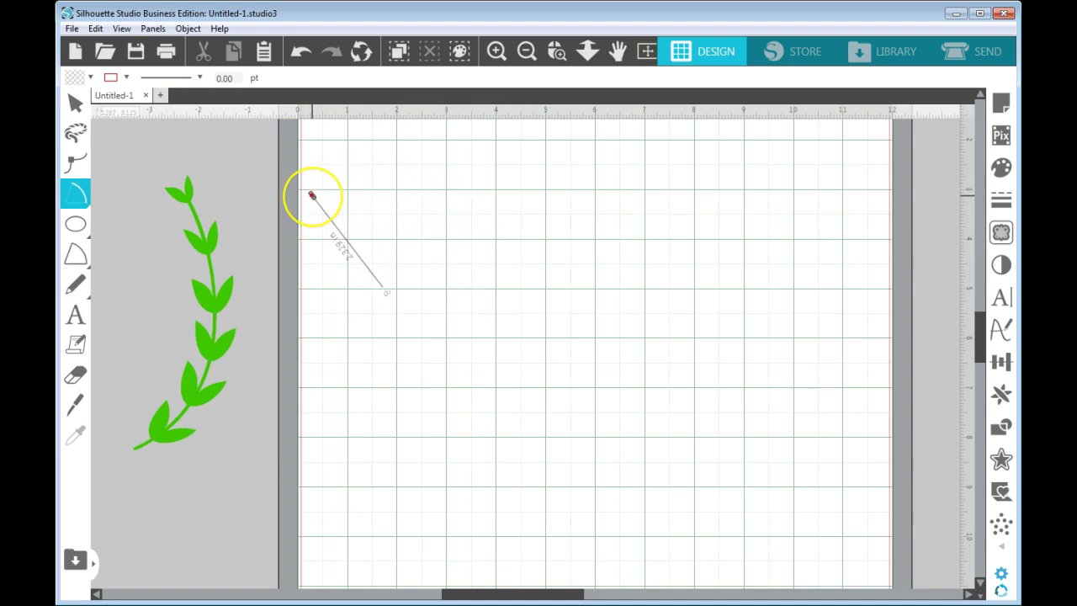
left_click(312, 195)
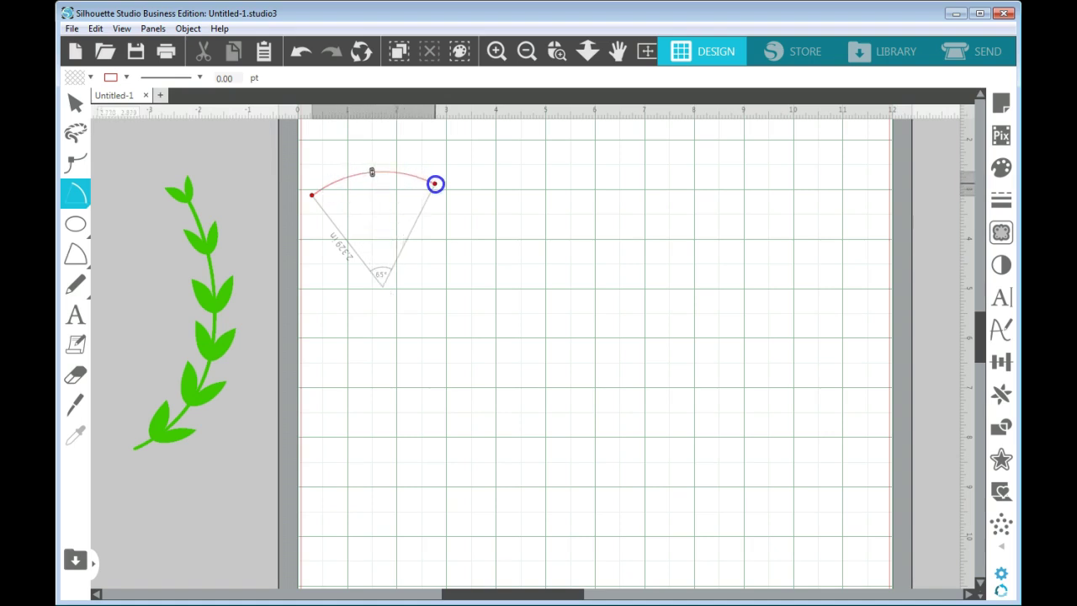
left_click(435, 183)
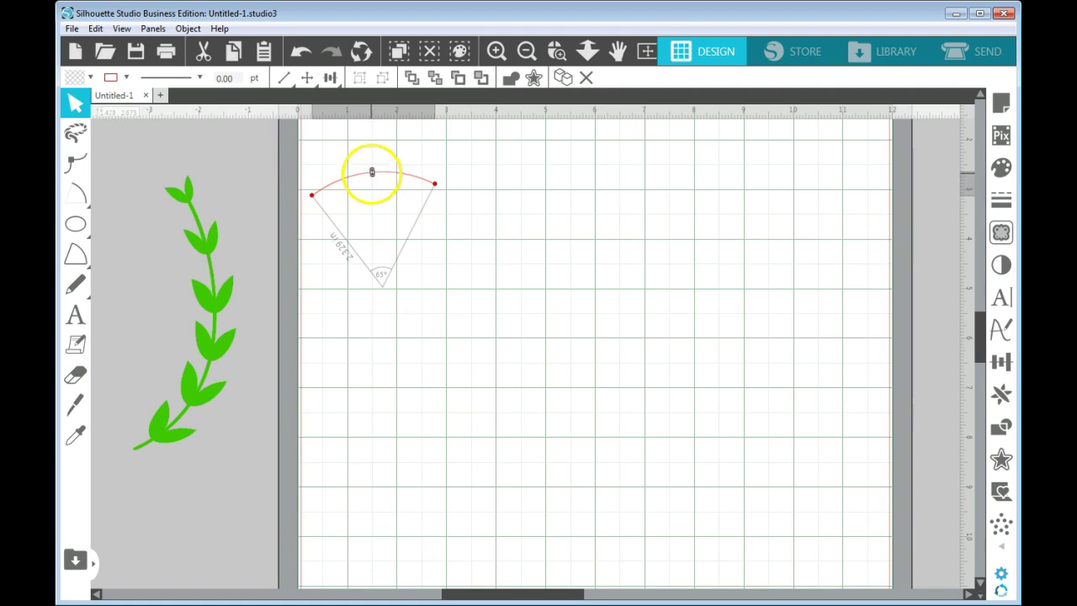
left_click_drag(372, 171, 358, 131)
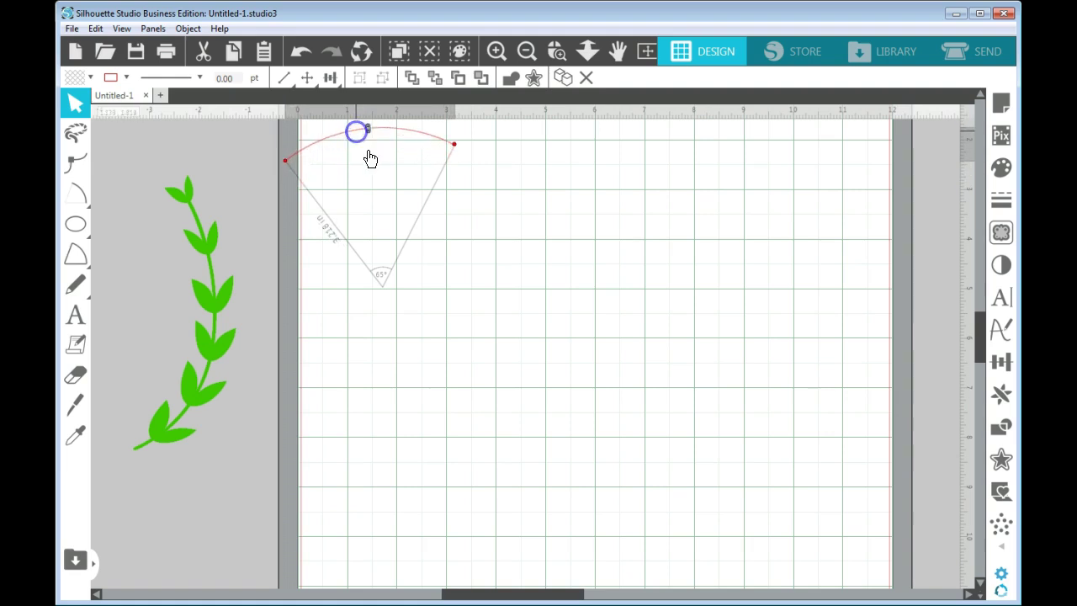
left_click(418, 223)
Center the arc, enlarge it to a 4.339 in radius, and convert it to a path
left_click(432, 143)
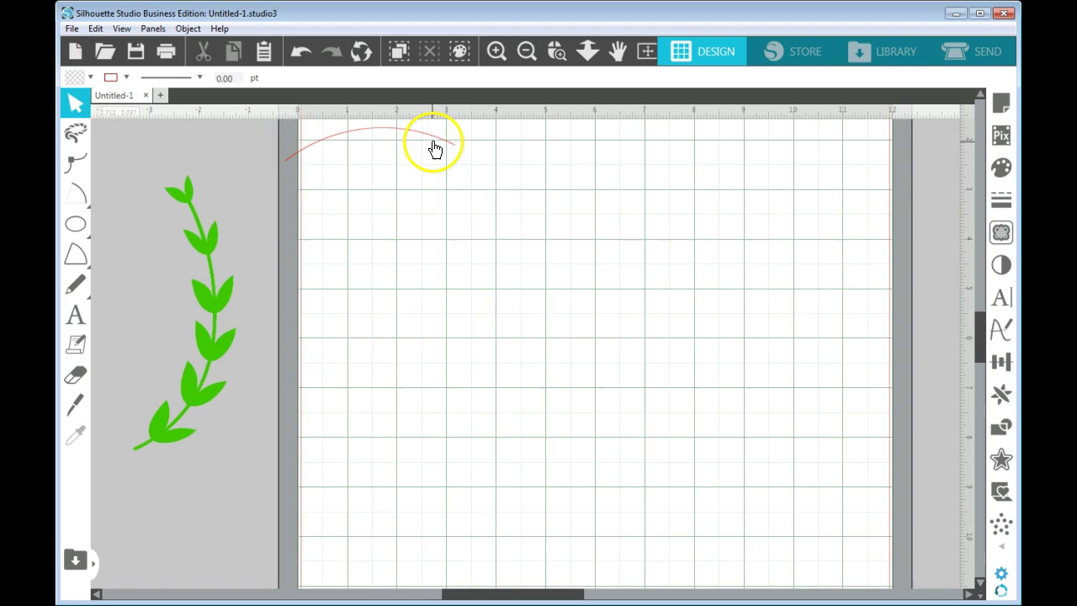
left_click_drag(435, 141, 617, 308)
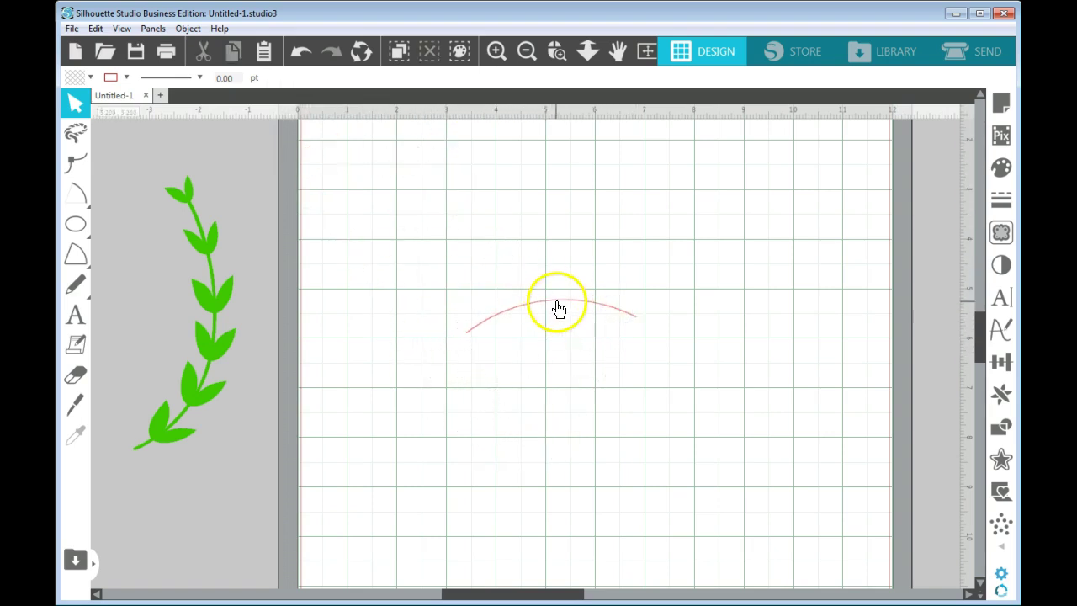
left_click(557, 299)
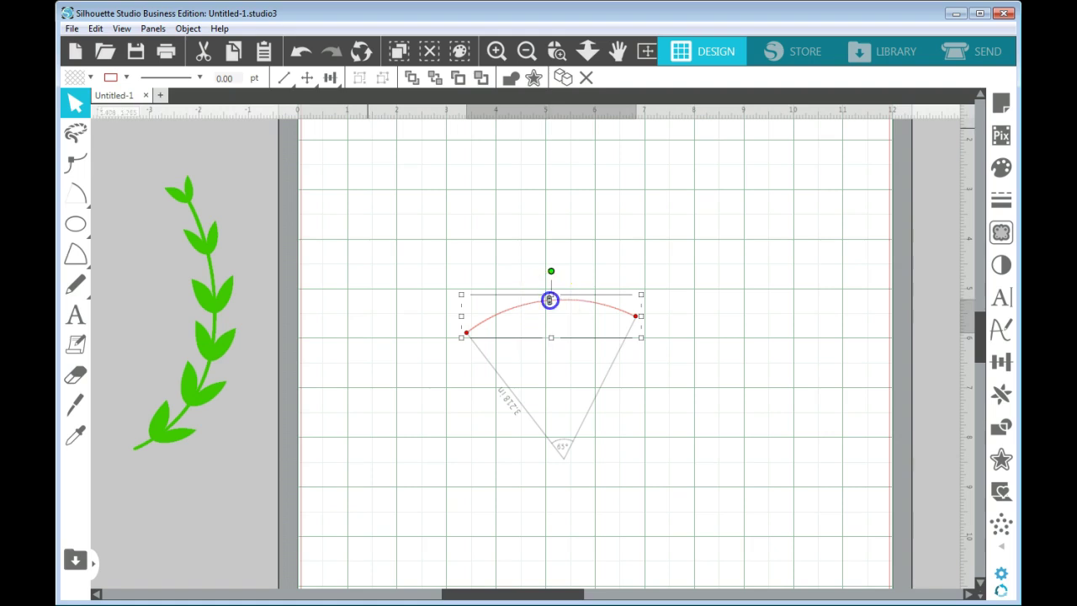
left_click_drag(550, 301, 543, 199)
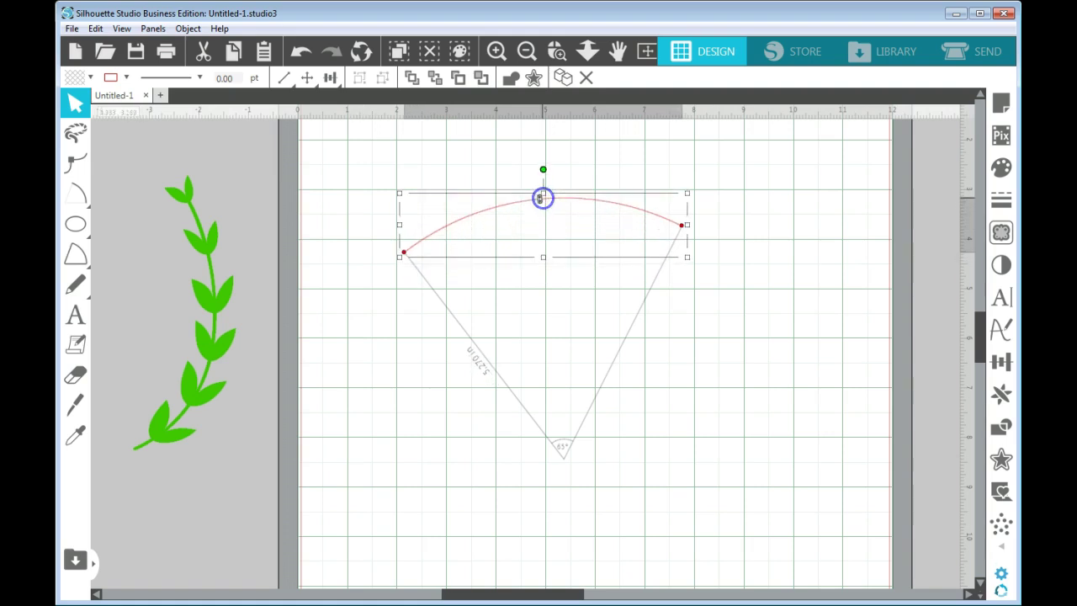
right_click(543, 198)
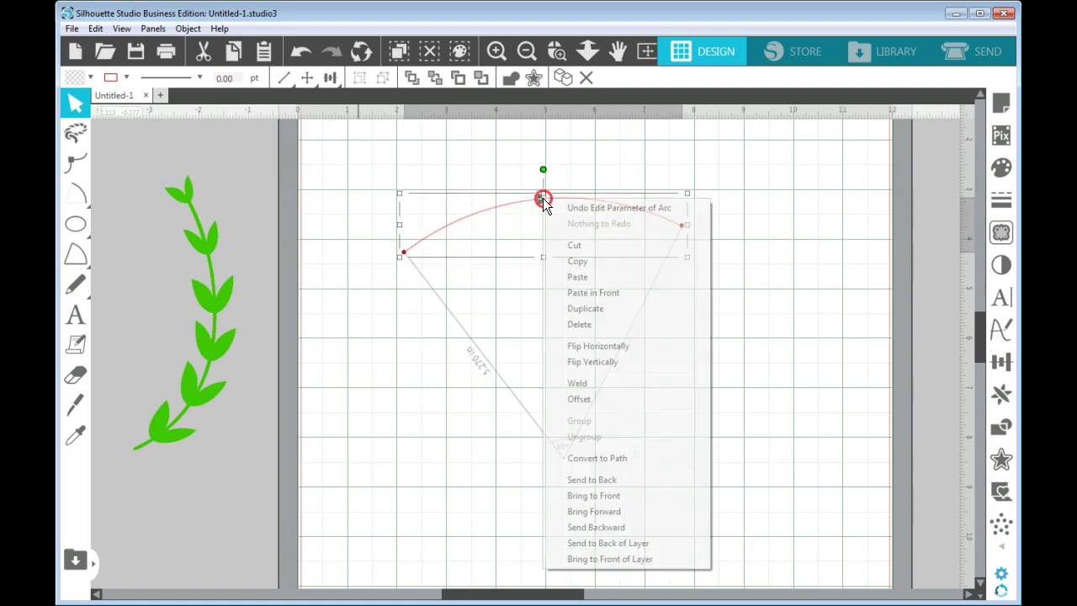
left_click(605, 458)
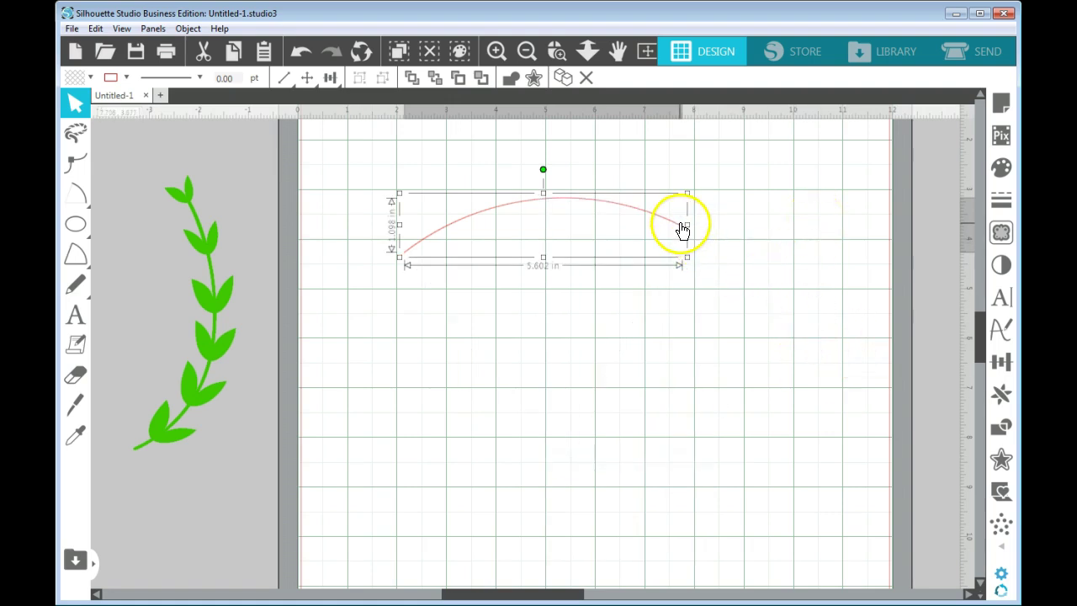
left_click_drag(684, 233, 610, 309)
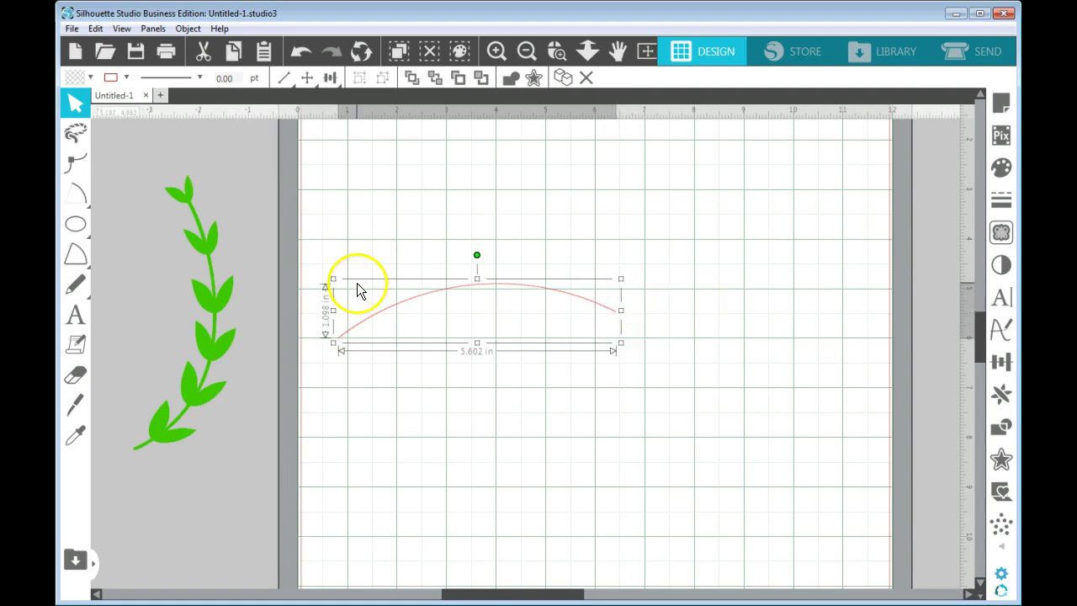
Zoom in on the page's upper right and select the Draw a Curve Shape tool
left_click(82, 191)
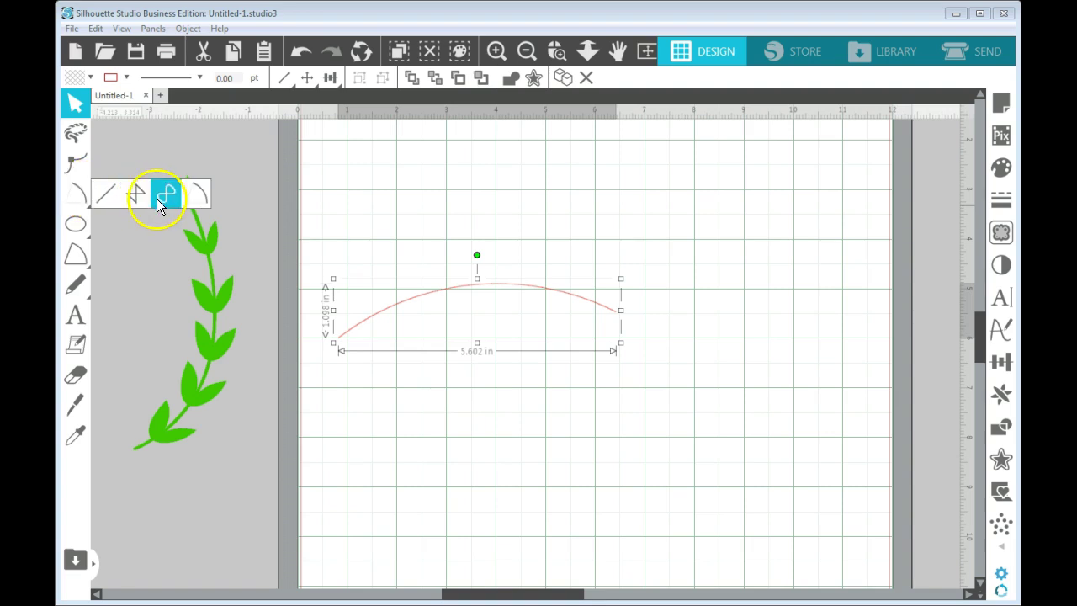
left_click(167, 198)
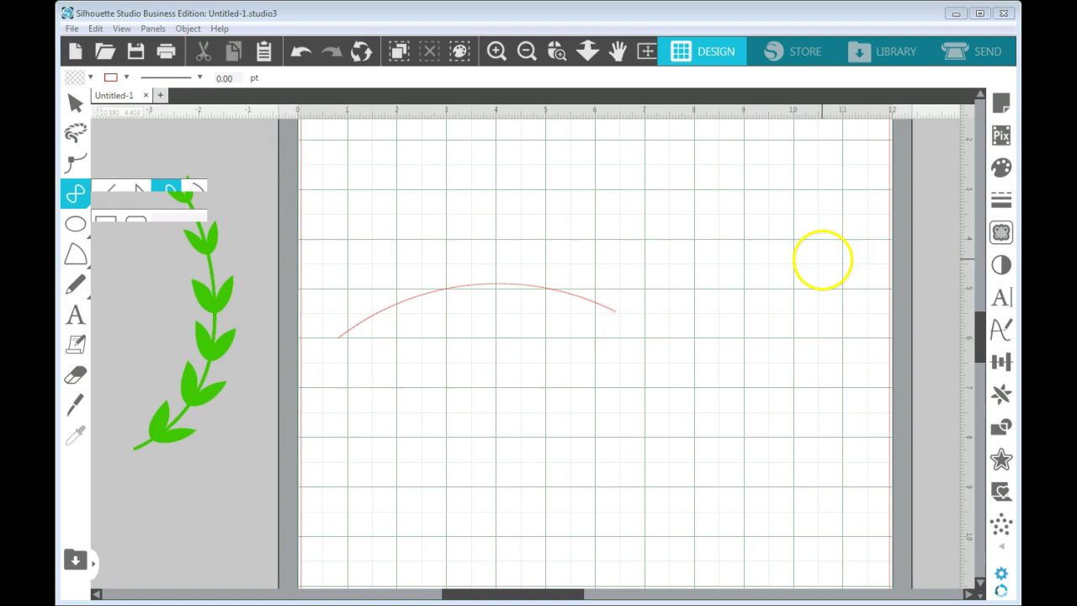
left_click(556, 51)
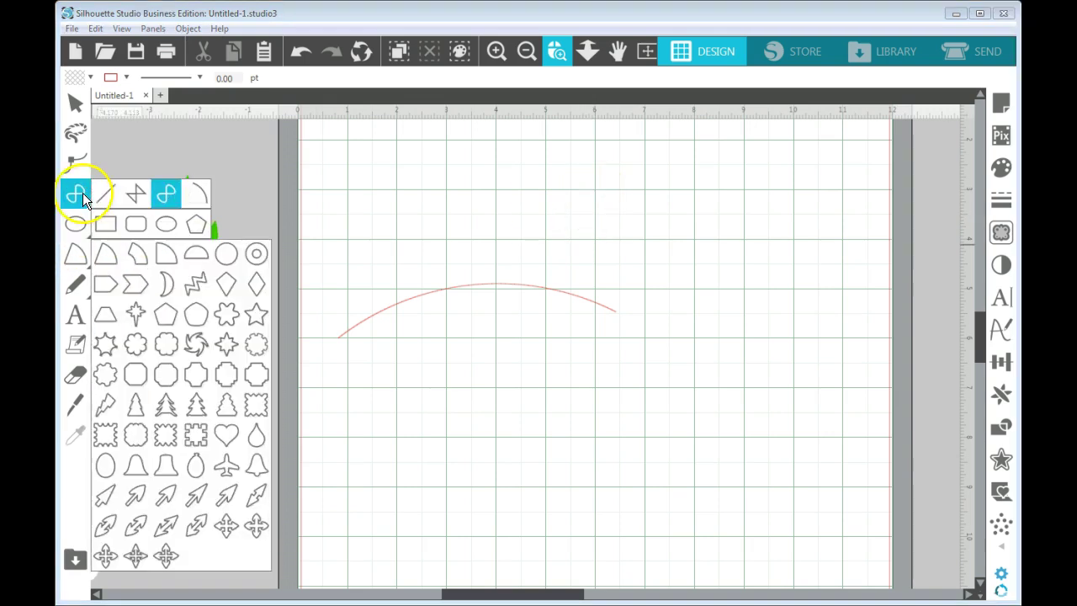
left_click(169, 195)
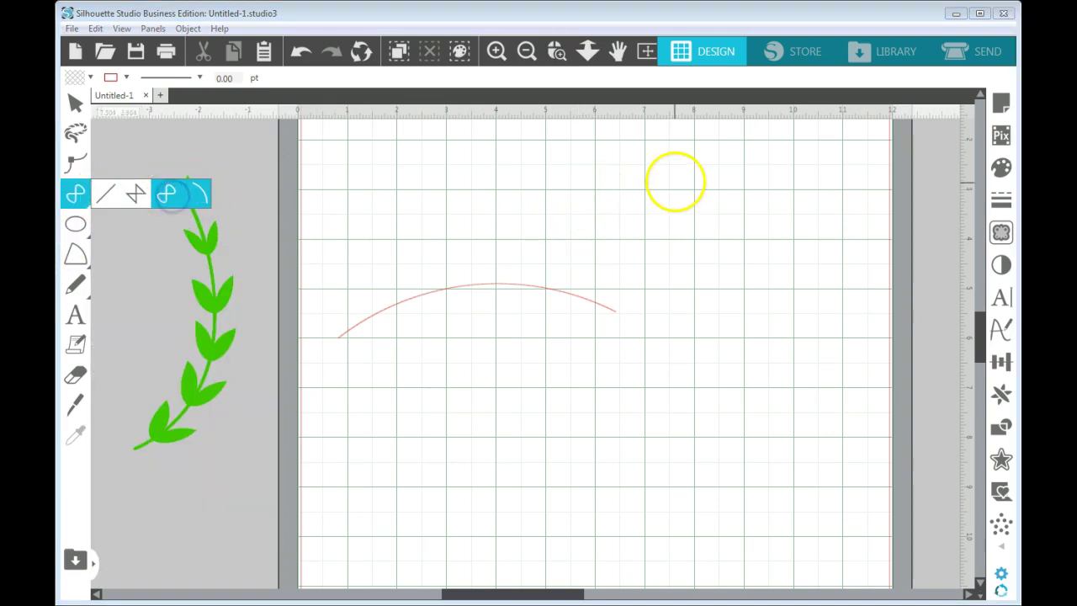
left_click(588, 51)
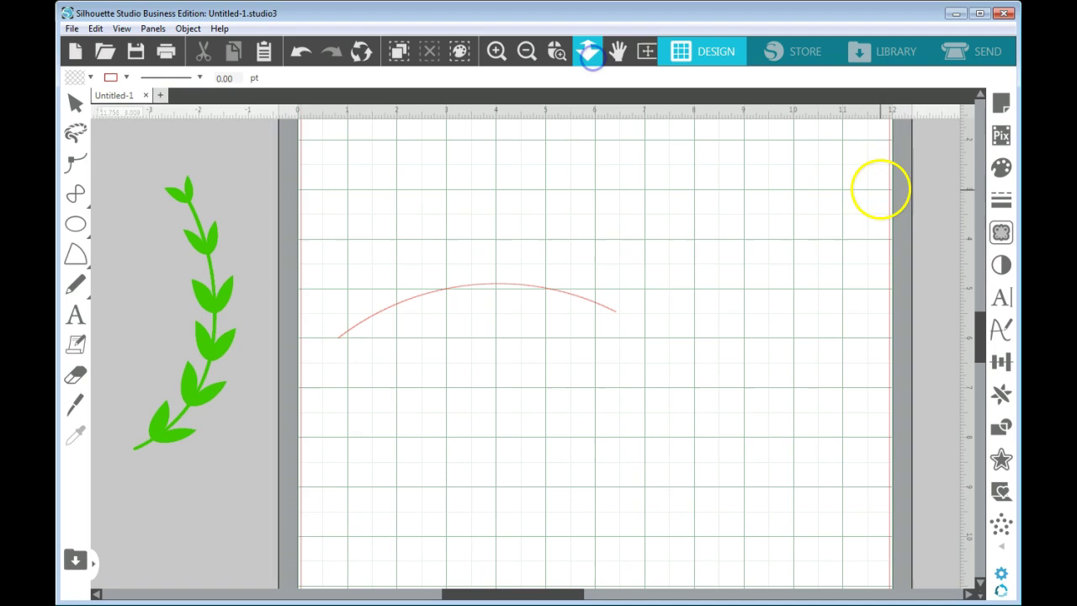
left_click_drag(865, 173, 872, 214)
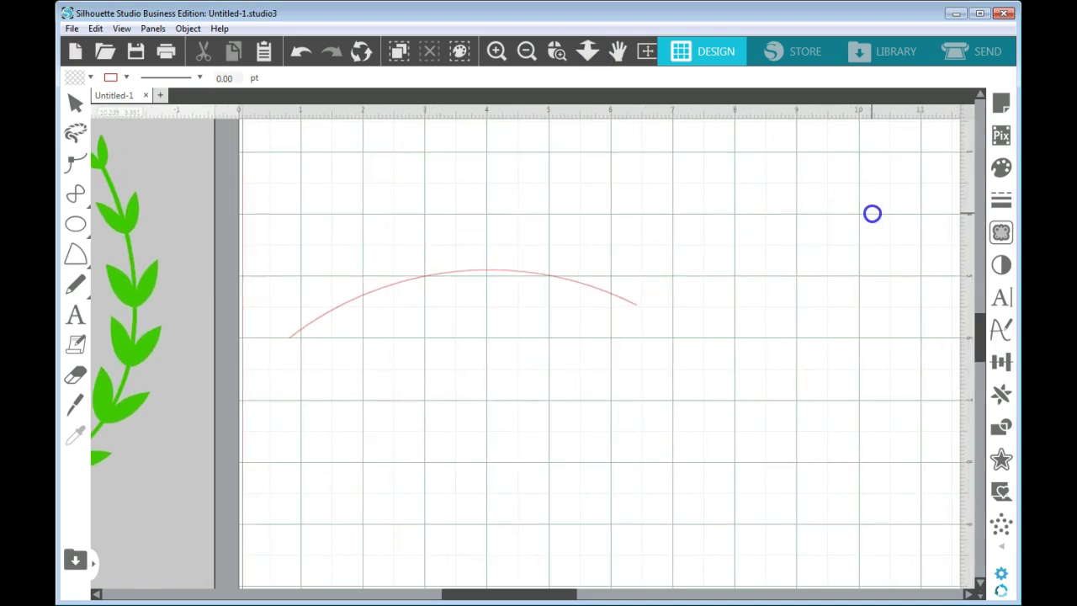
left_click_drag(570, 594, 589, 594)
mouse_move(89, 204)
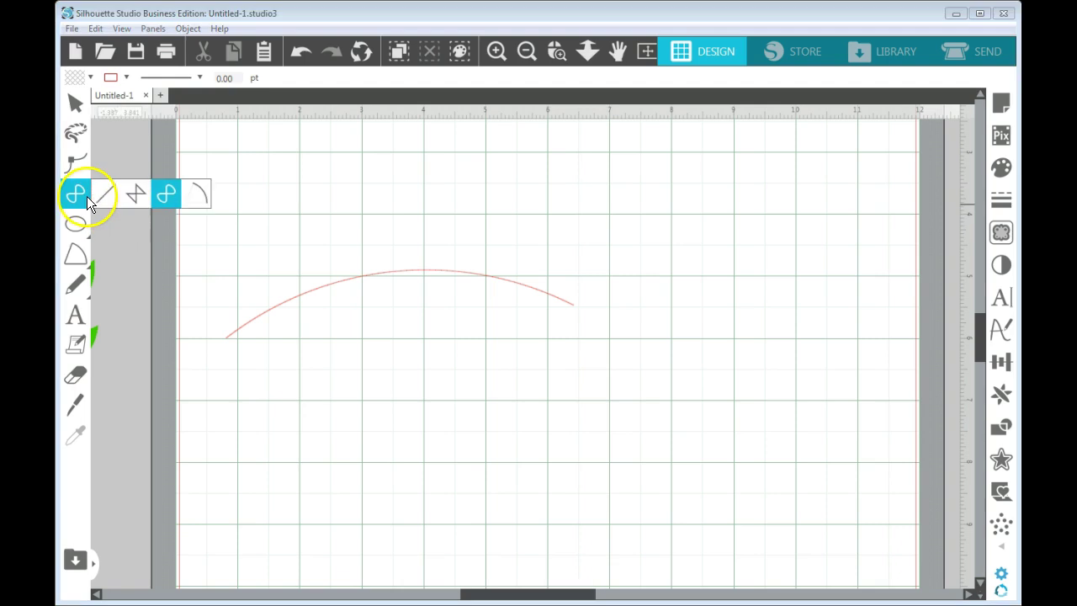
left_click(172, 203)
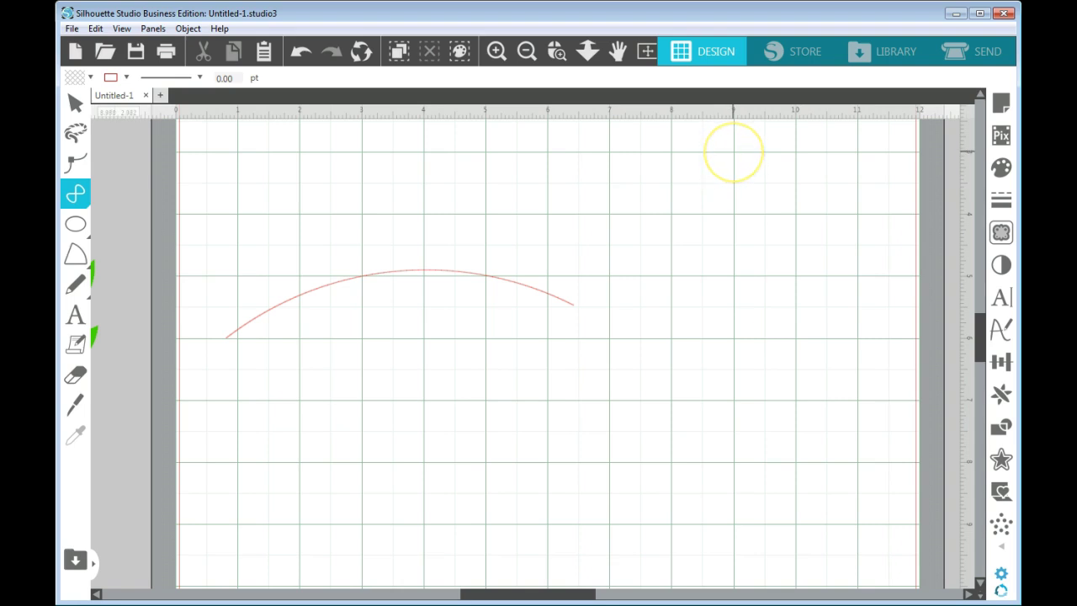
Draw a small closed crescent with three points, bending its last segment inward
left_click(733, 153)
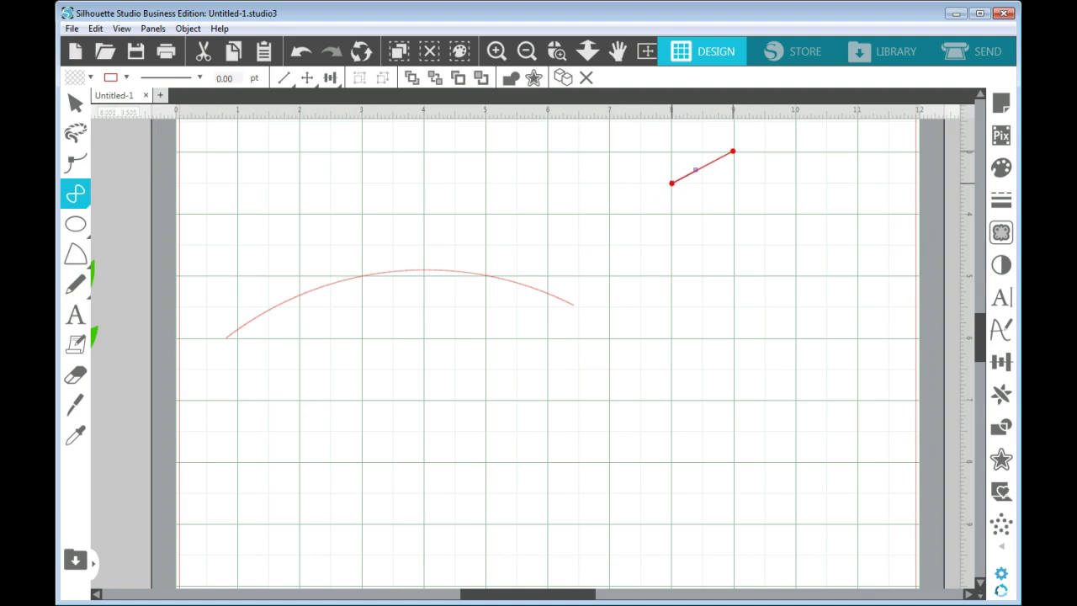
left_click(671, 182)
left_click(734, 216)
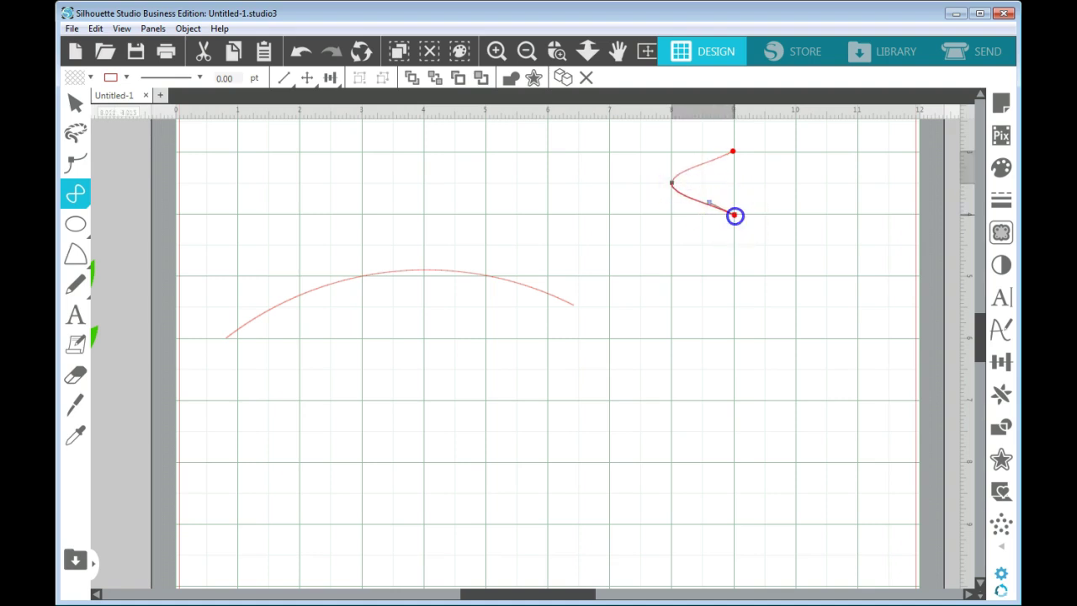
left_click_drag(734, 217, 691, 187)
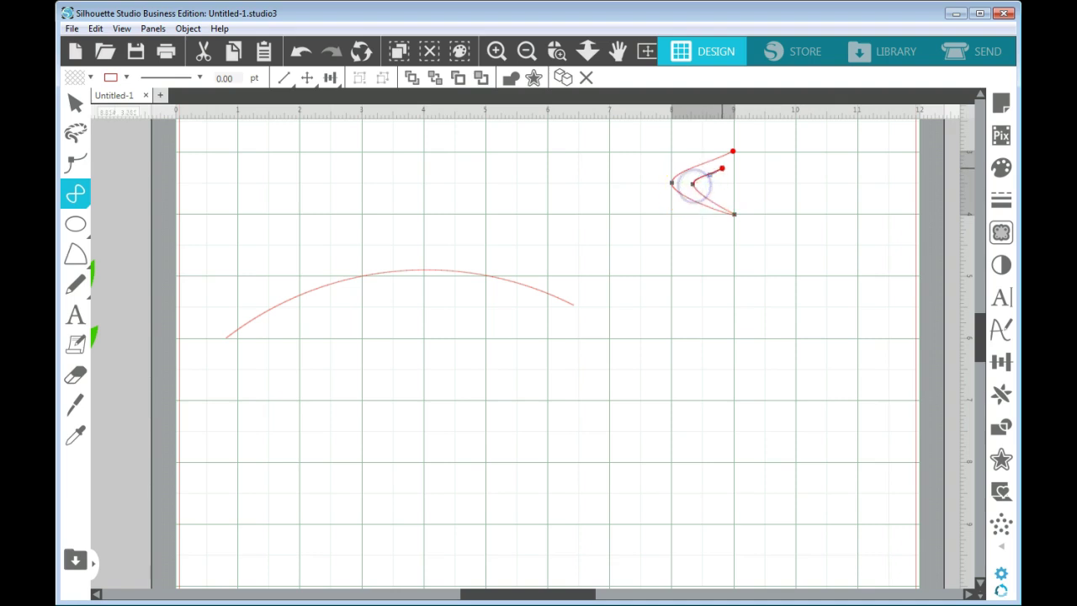
left_click(732, 152)
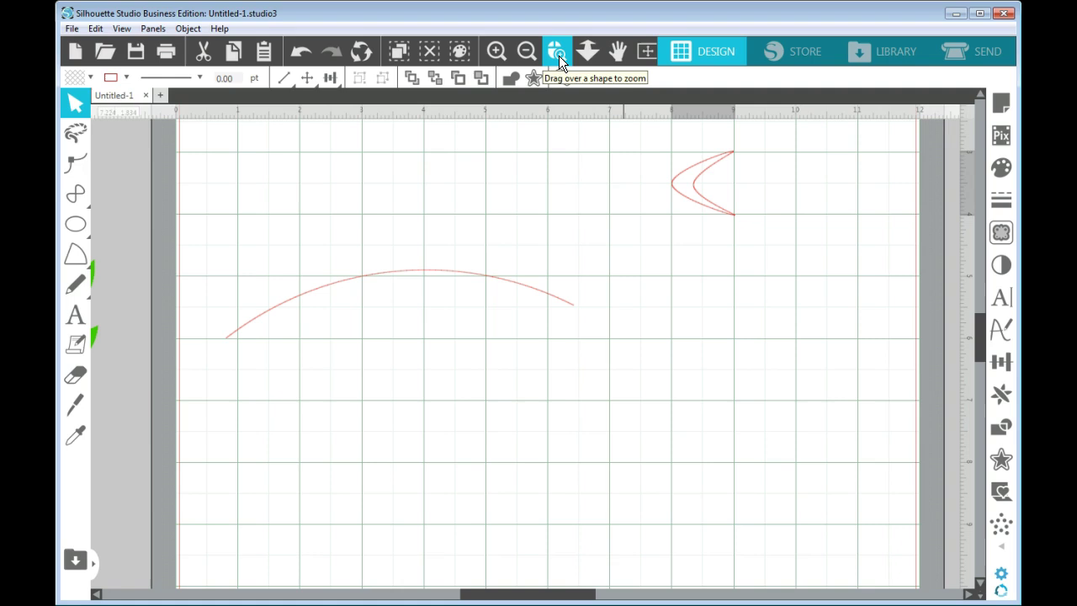
Zoom in, edit the crescent's points, and make the inner middle point a Corner
left_click_drag(641, 137, 779, 252)
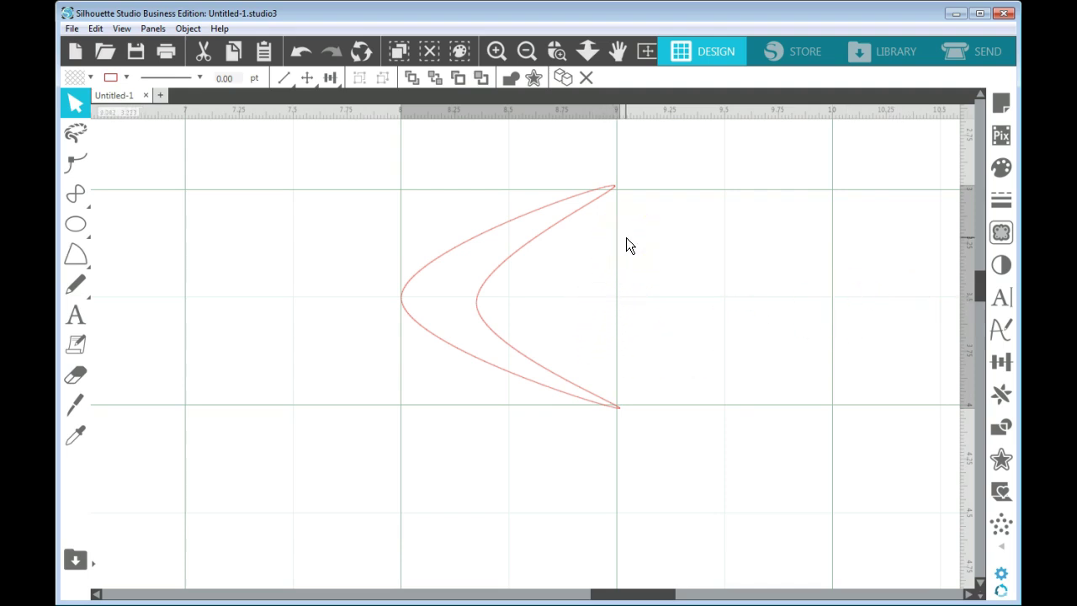
double_click(590, 212)
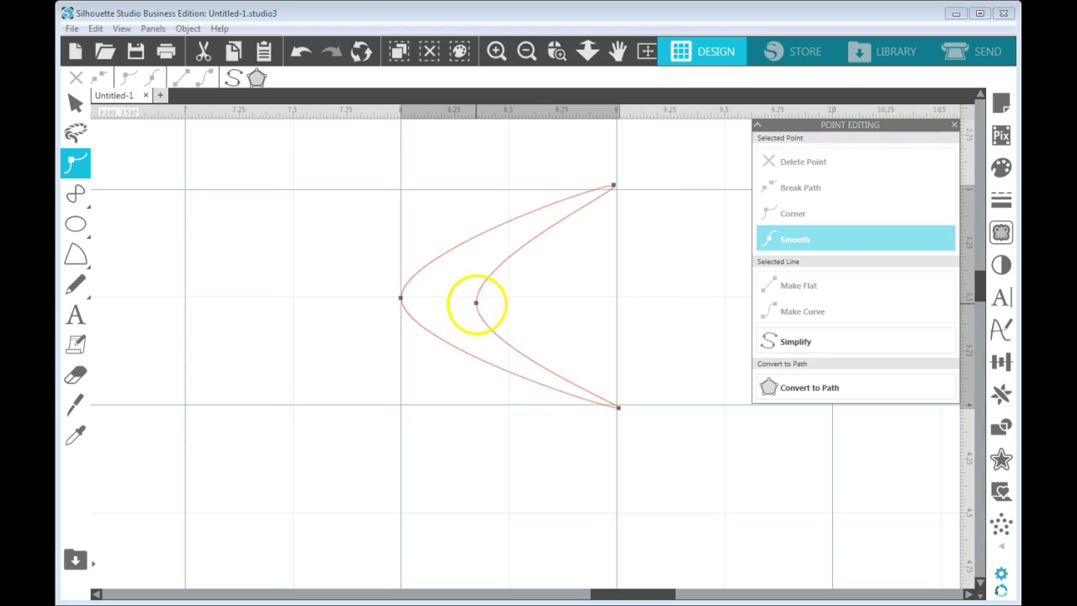
left_click(476, 303)
left_click_drag(476, 304, 475, 299)
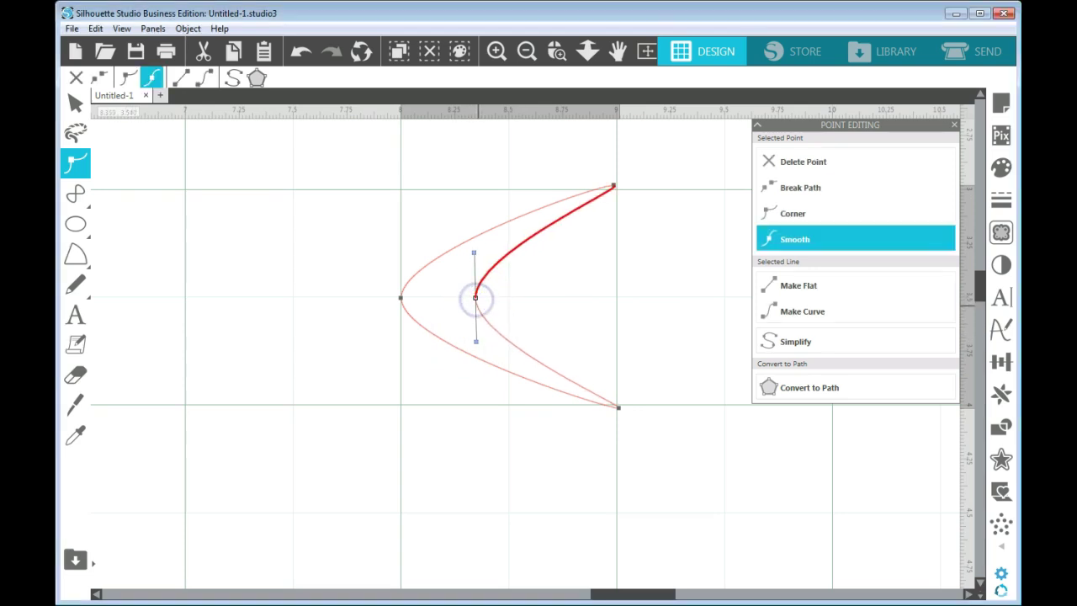
left_click(877, 215)
left_click(804, 215)
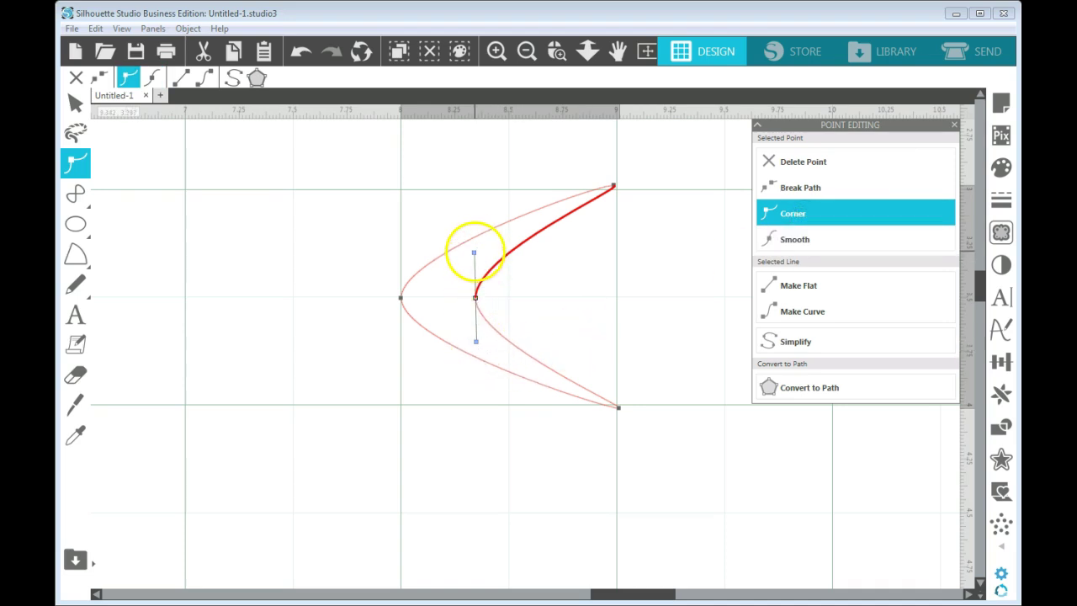
Bend the upper and lower curves outward and pull both leaf tips inward
left_click_drag(474, 252, 474, 252)
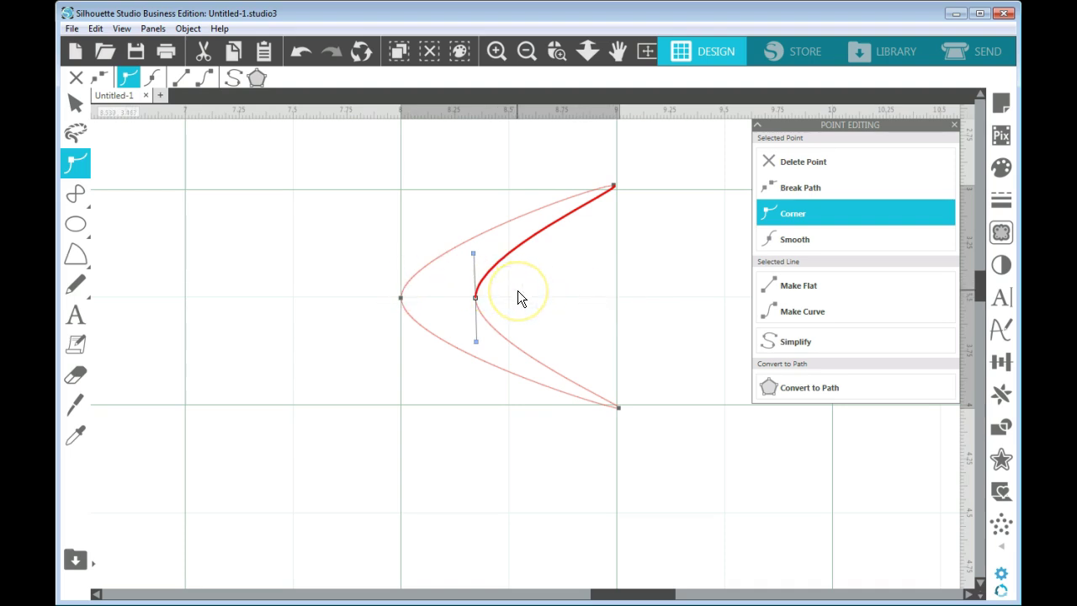
left_click_drag(473, 253, 535, 292)
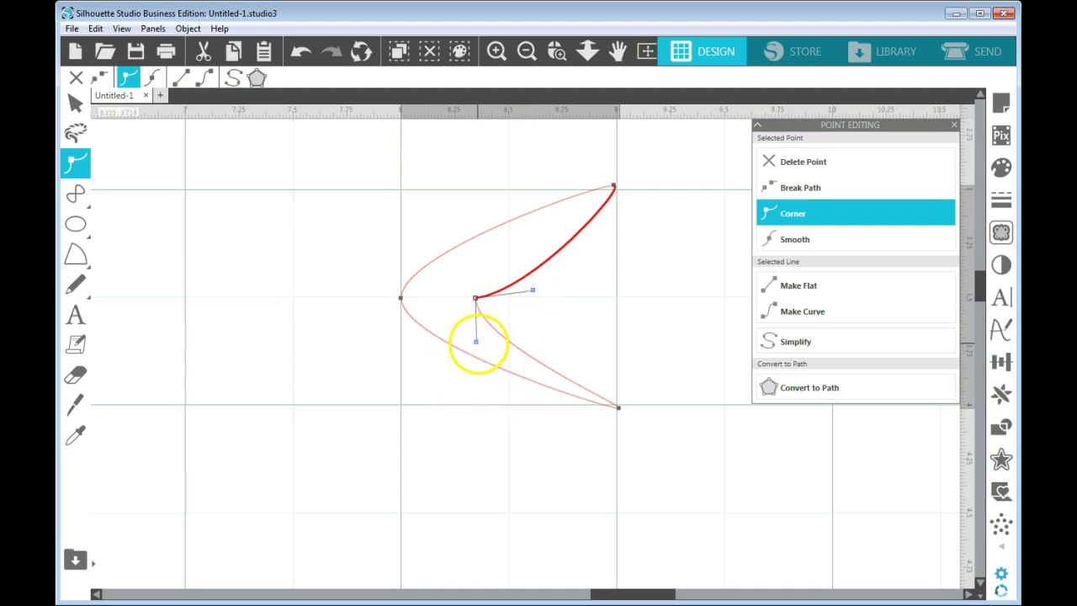
left_click_drag(476, 341, 553, 294)
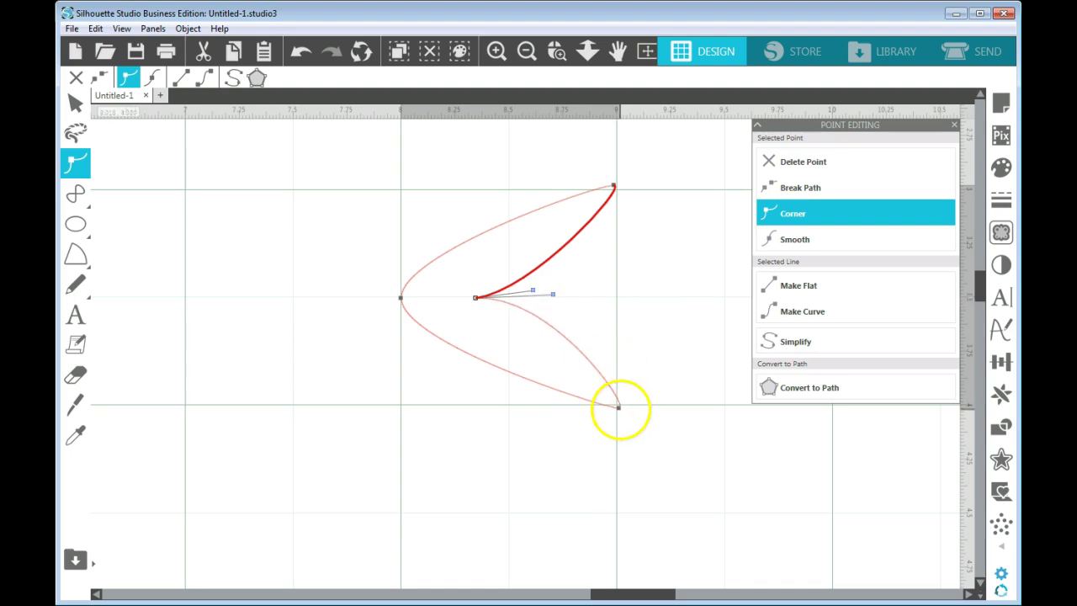
left_click(616, 407)
left_click_drag(616, 407, 576, 375)
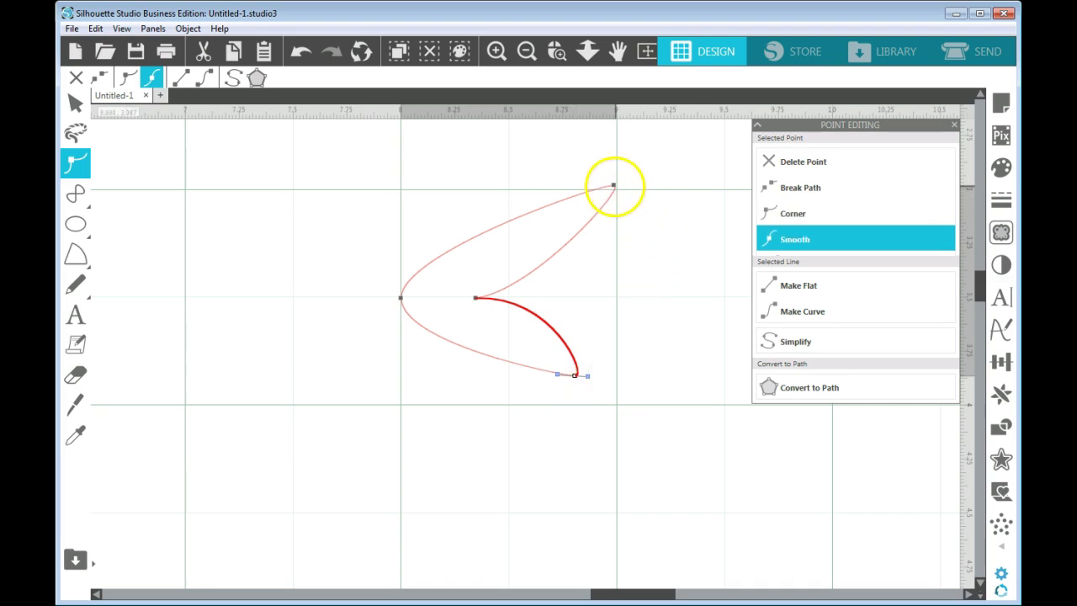
left_click(613, 185)
left_click_drag(613, 185, 509, 207)
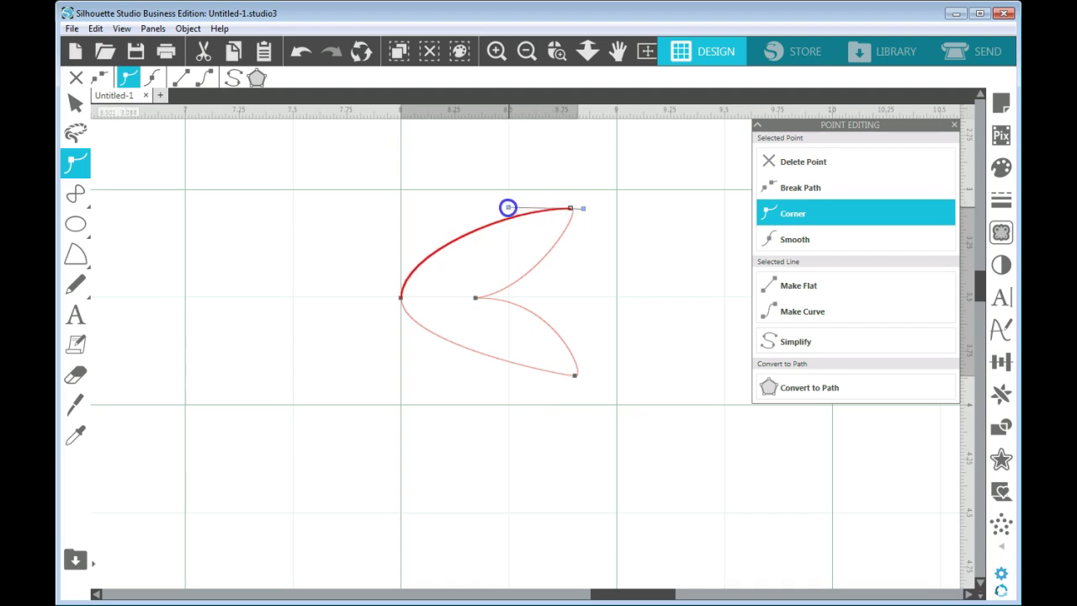
Make the leftmost point a Corner and refine the upper and lower curves there
left_click(400, 297)
mouse_move(399, 339)
left_mouse_down()
mouse_move(400, 378)
mouse_move(404, 337)
mouse_move(402, 360)
left_mouse_up()
left_click_drag(404, 252, 404, 270)
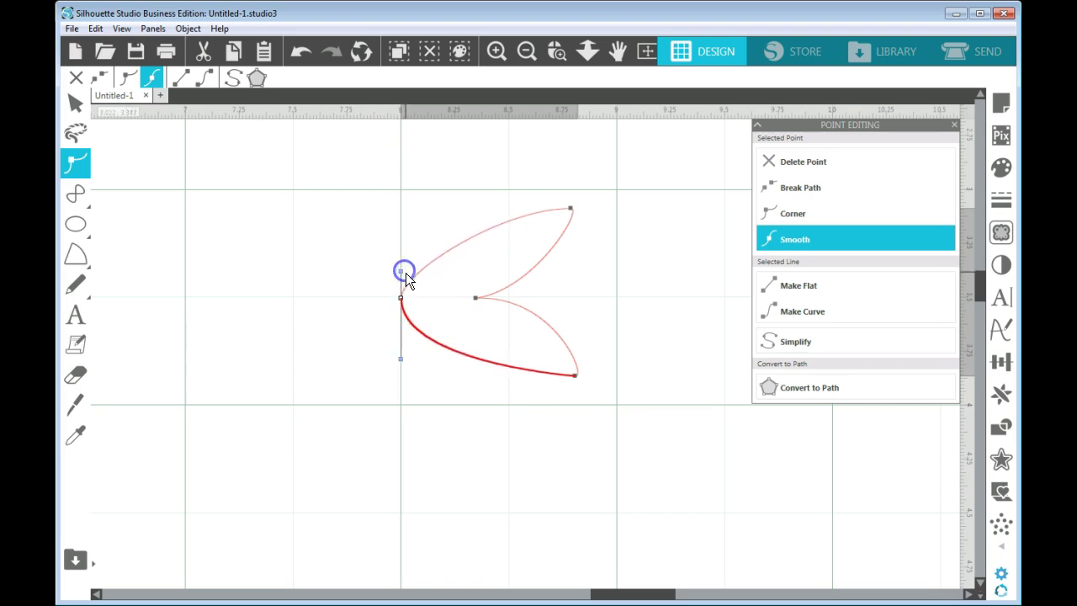
left_click(796, 213)
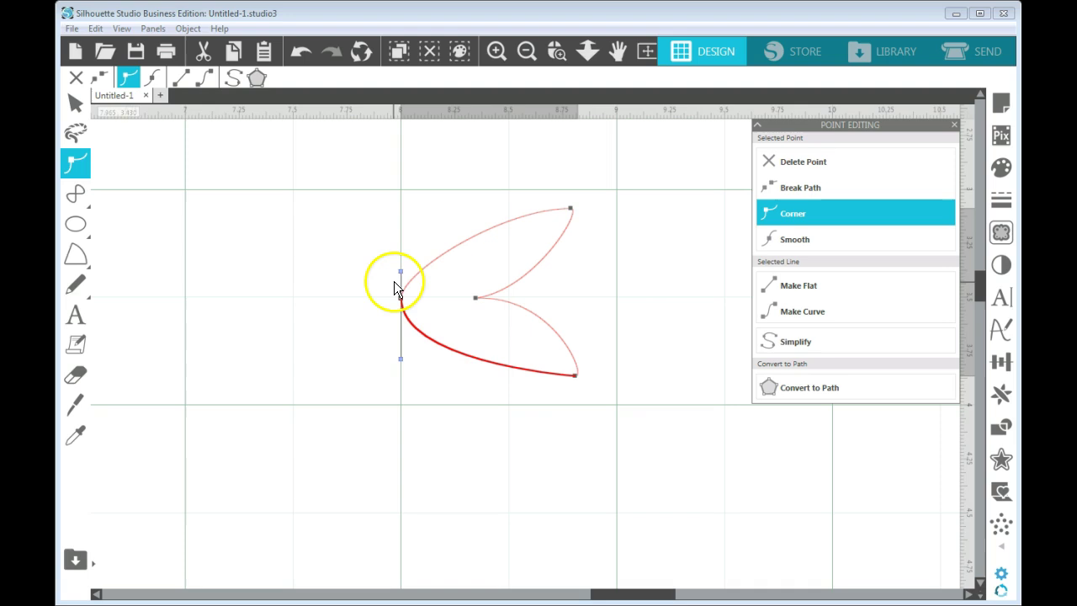
left_click_drag(400, 272, 408, 274)
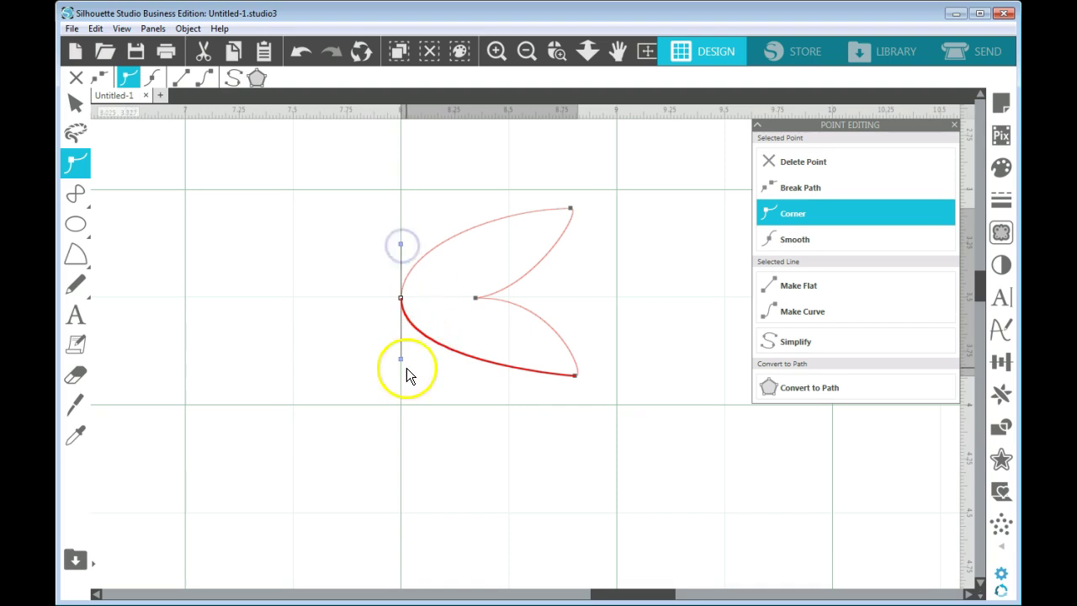
mouse_move(398, 358)
left_mouse_down()
mouse_move(401, 370)
mouse_move(400, 344)
left_mouse_up()
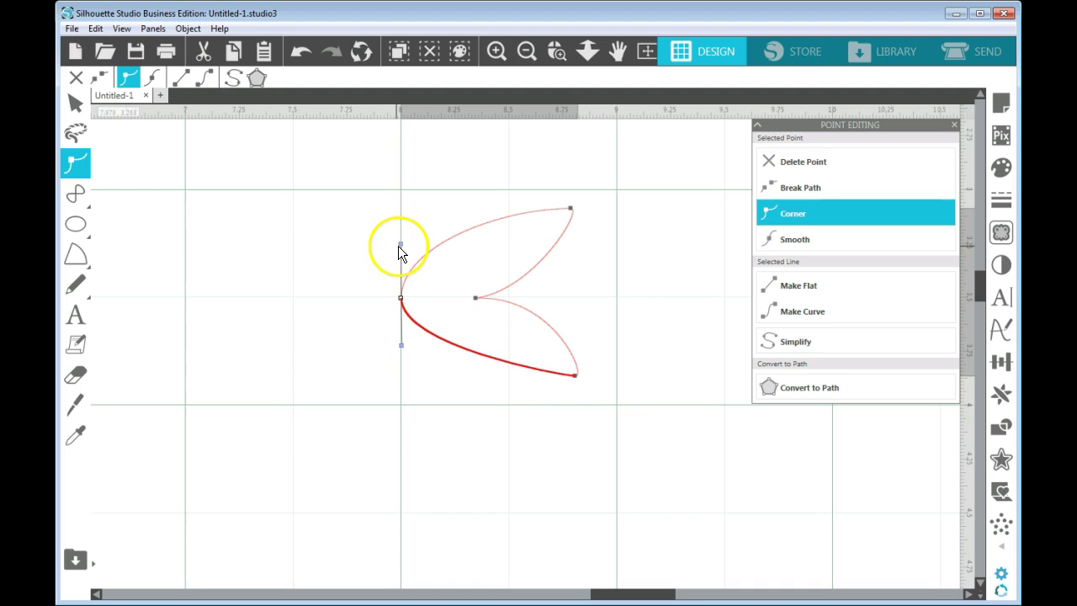
left_click_drag(400, 243, 401, 261)
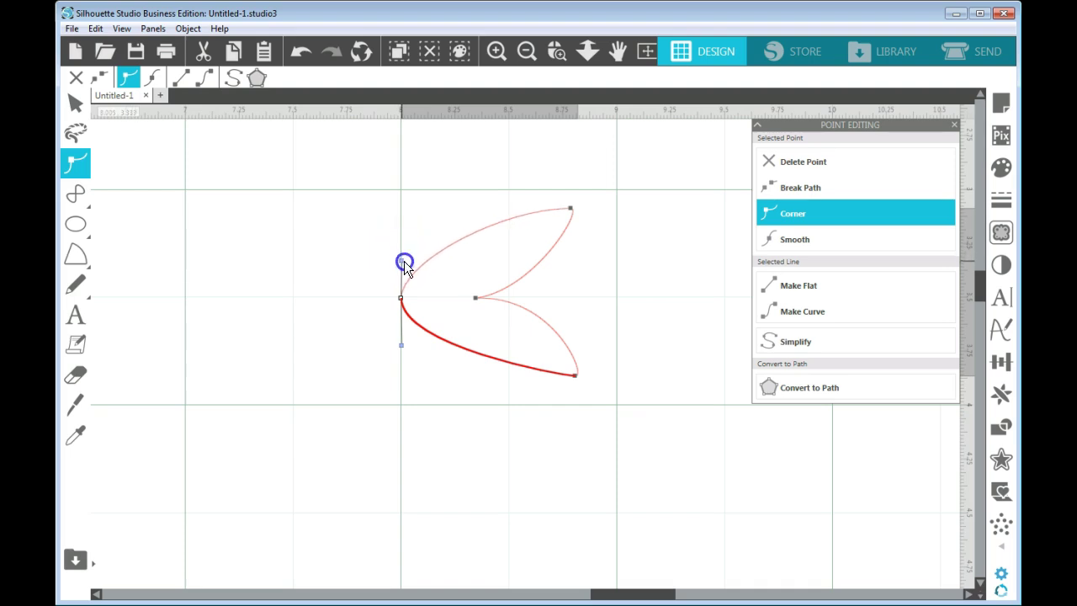
Fine-tune the upper and lower leaf tips and exit point editing
left_click_drag(570, 207, 557, 220)
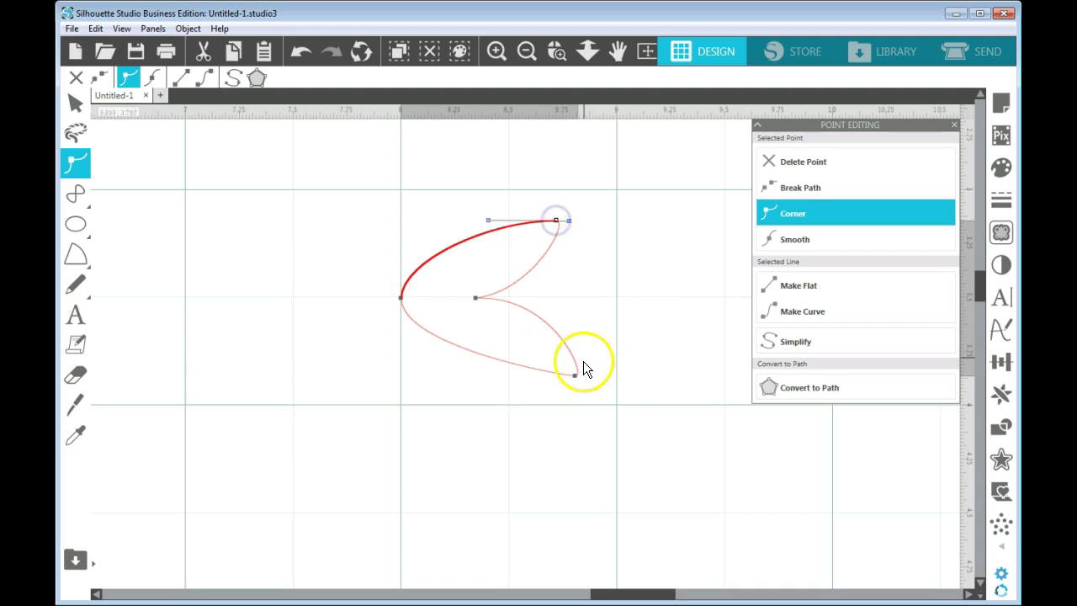
left_click_drag(576, 375, 543, 368)
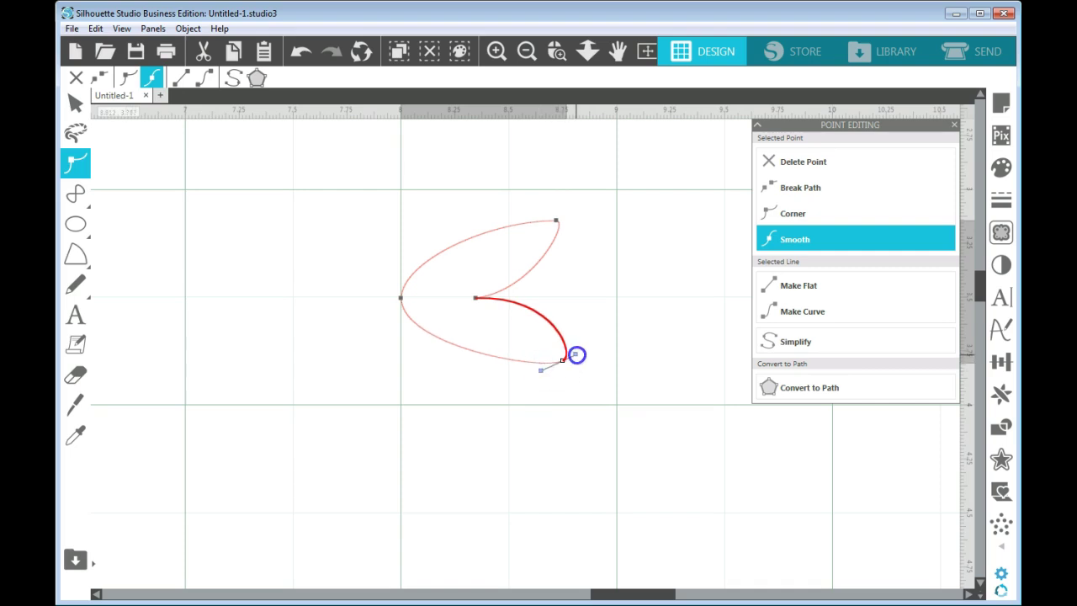
left_click_drag(541, 370, 548, 368)
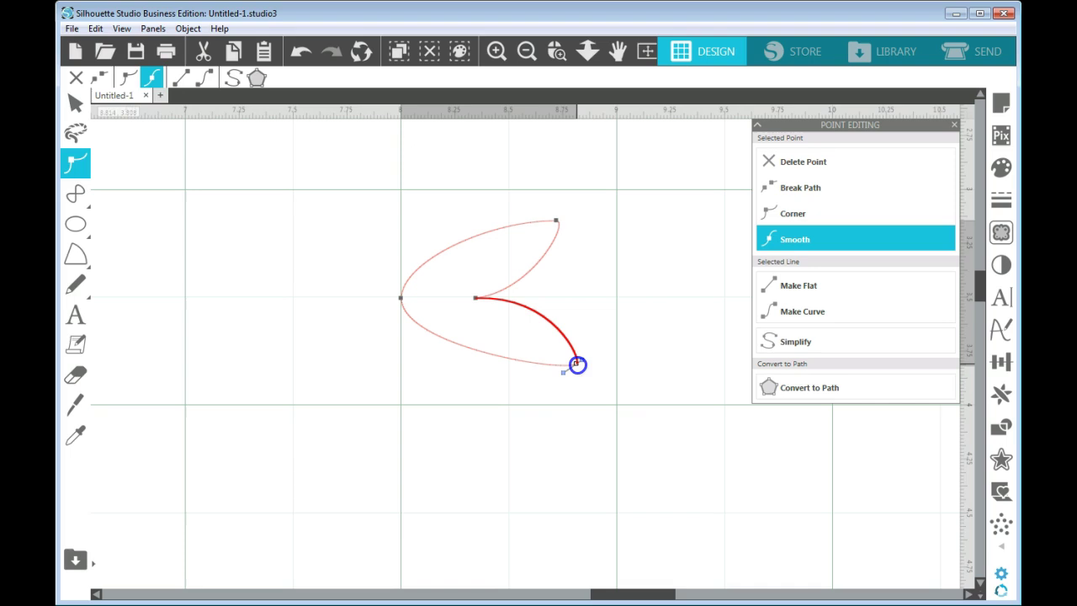
left_click(628, 338)
Move the middle point left, set it to Corner, and round out the upper tip
left_click(561, 338)
double_click(505, 331)
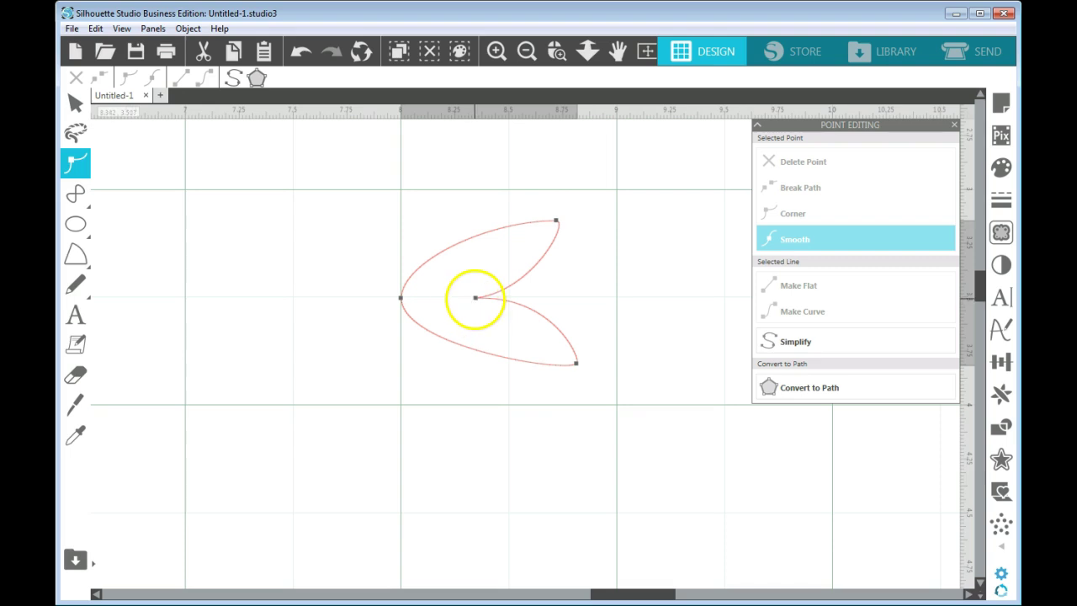
left_click_drag(475, 298, 425, 299)
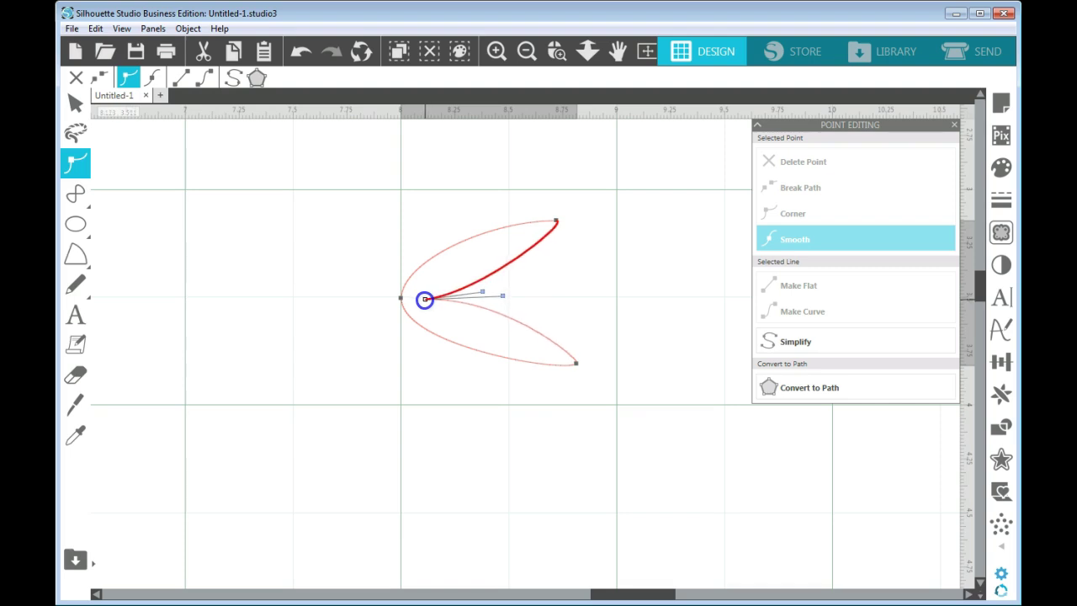
left_click(502, 296)
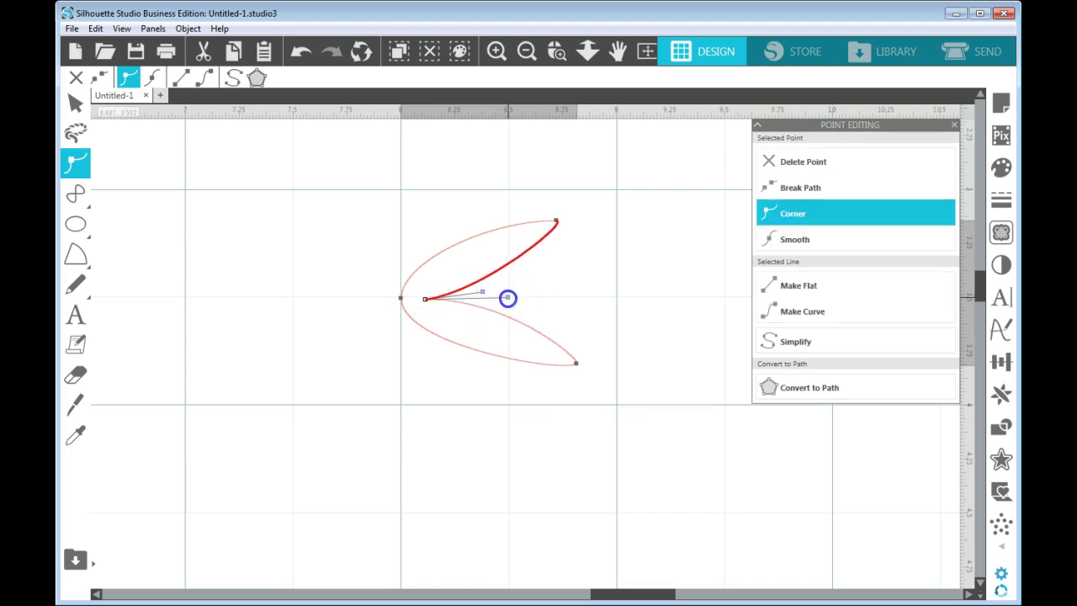
left_click_drag(507, 298, 539, 279)
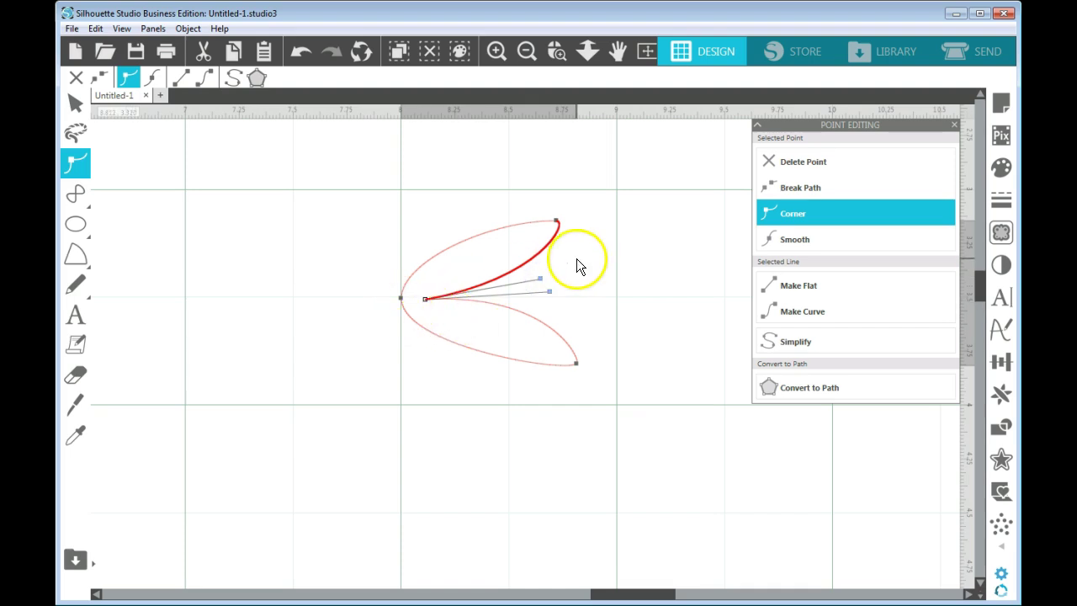
left_click(554, 222)
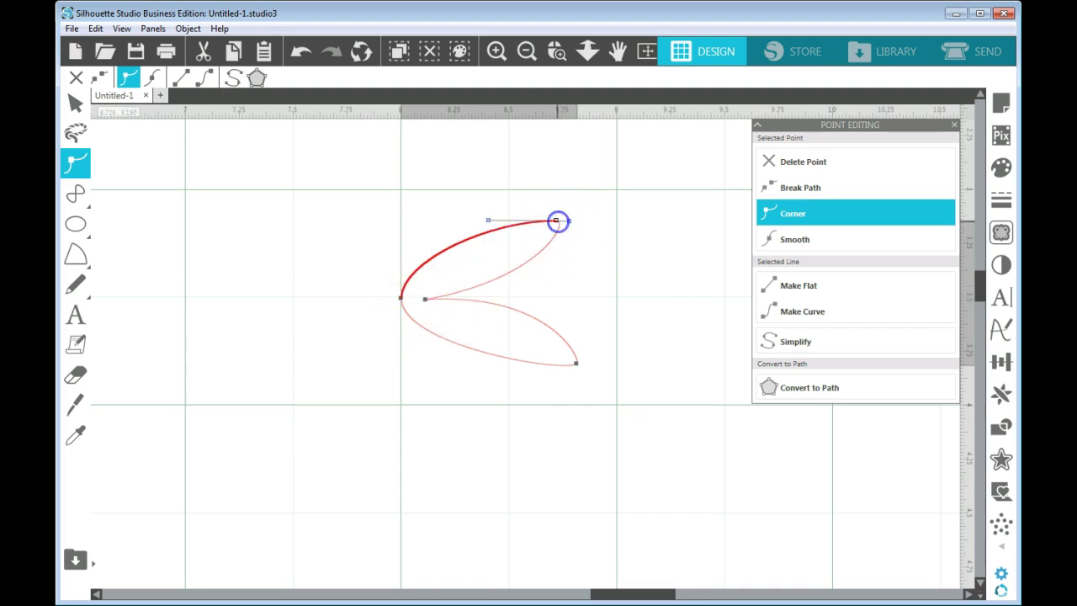
left_click_drag(571, 220, 561, 221)
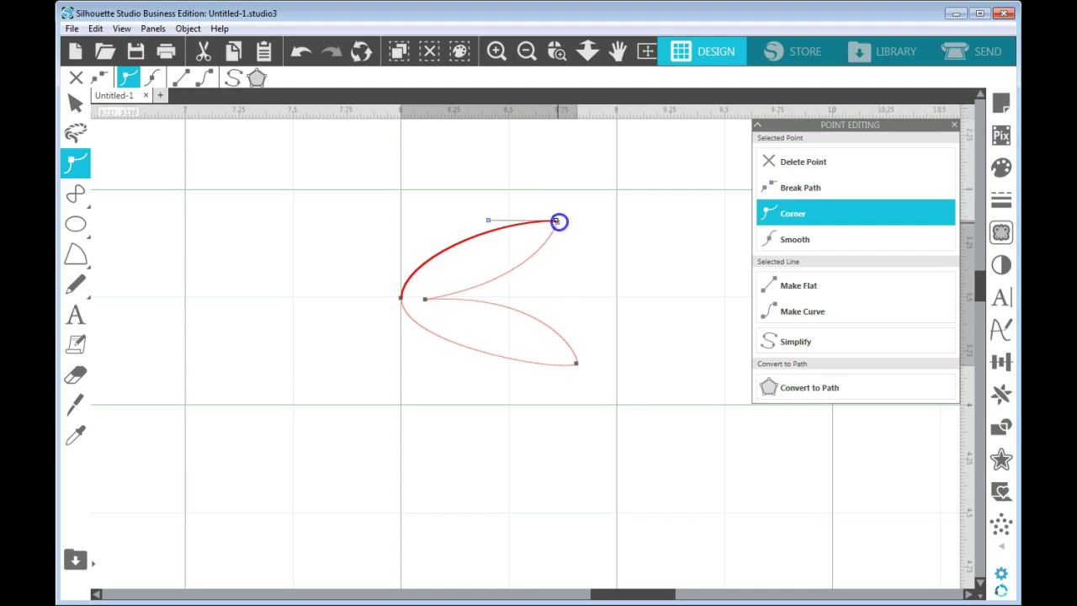
left_click(486, 221)
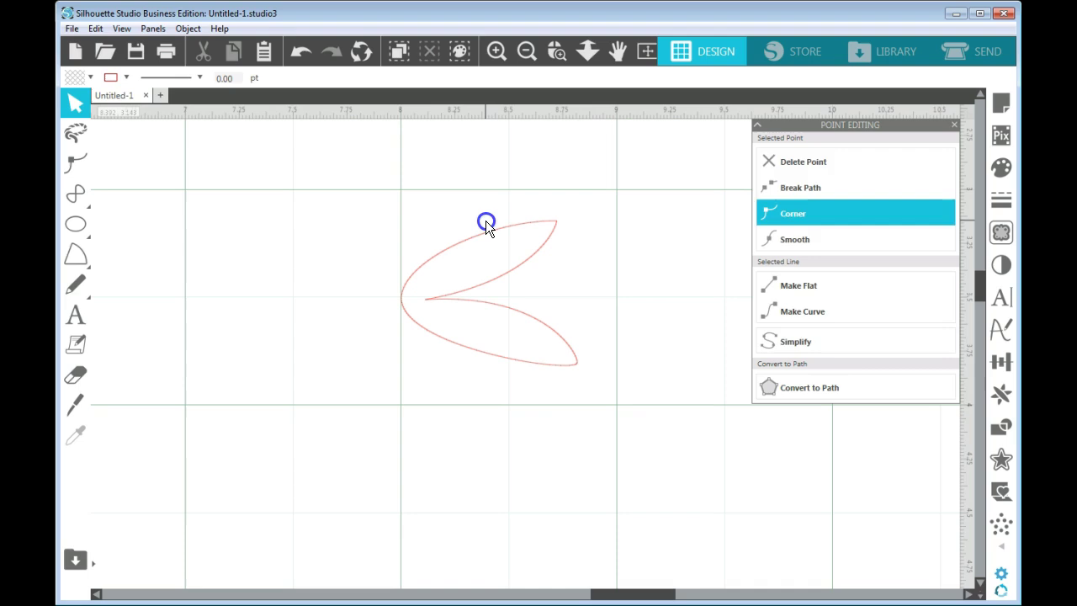
Zoom out, lower the 0.815 × 0.671 in leaf pair, and open the Replicate panel
left_click(508, 225)
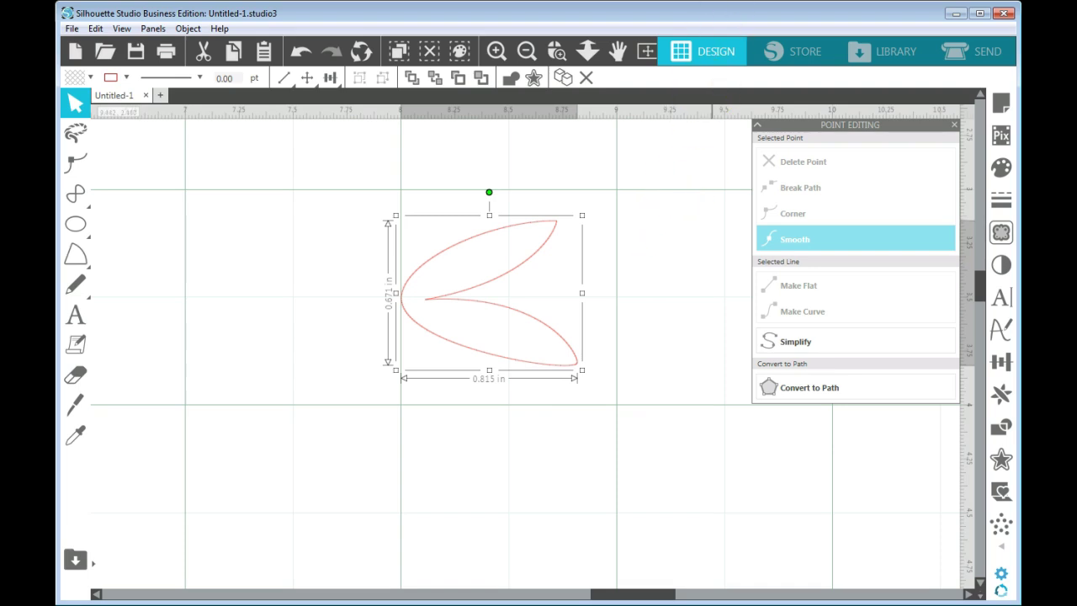
left_click(588, 57)
left_click_drag(687, 433, 684, 189)
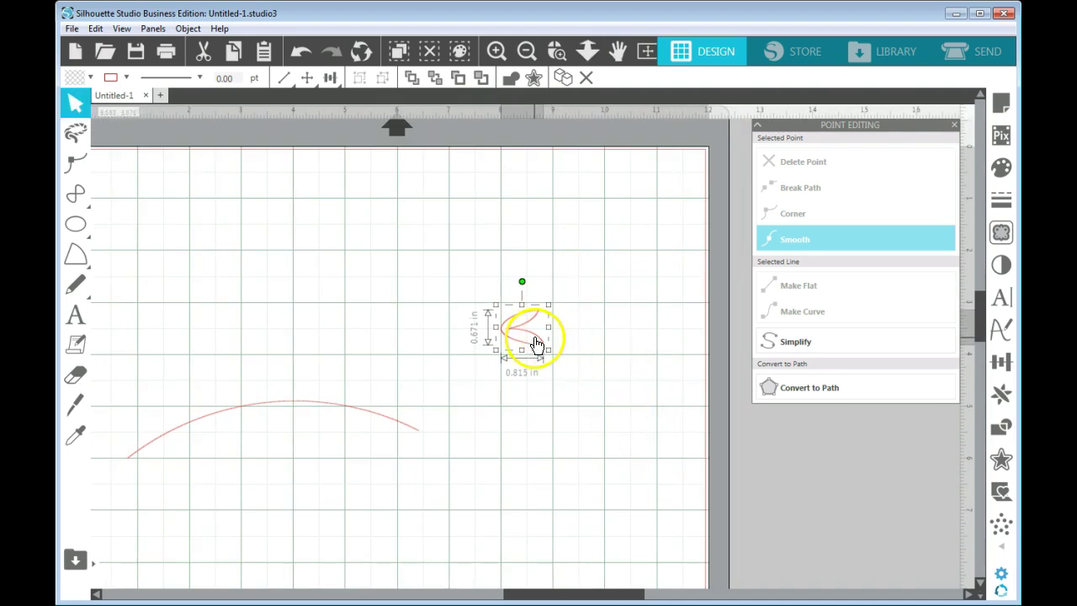
left_click_drag(535, 338, 538, 387)
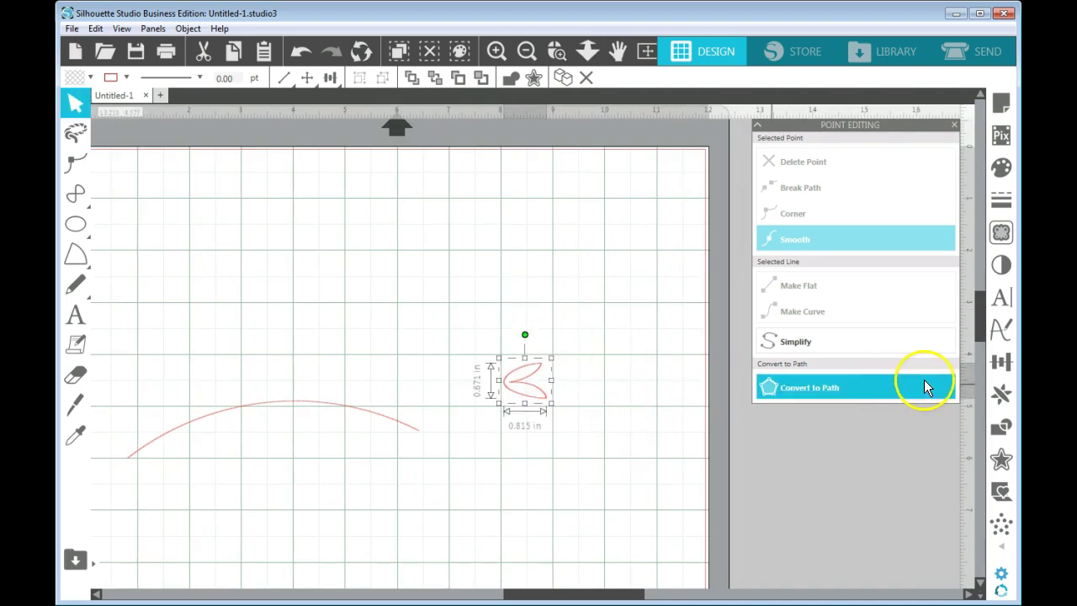
left_click(954, 126)
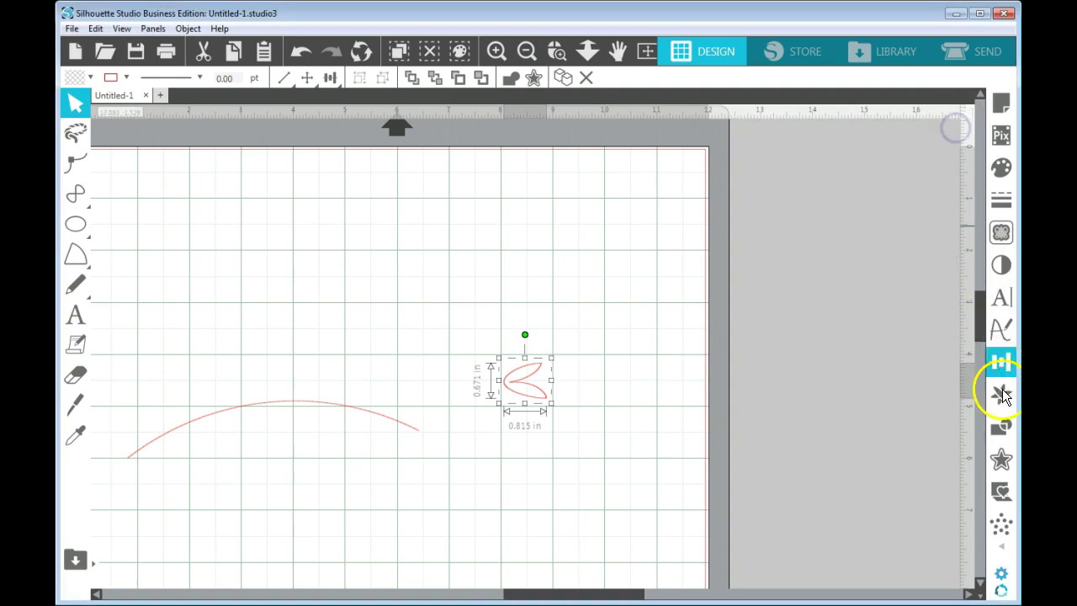
left_click(1001, 393)
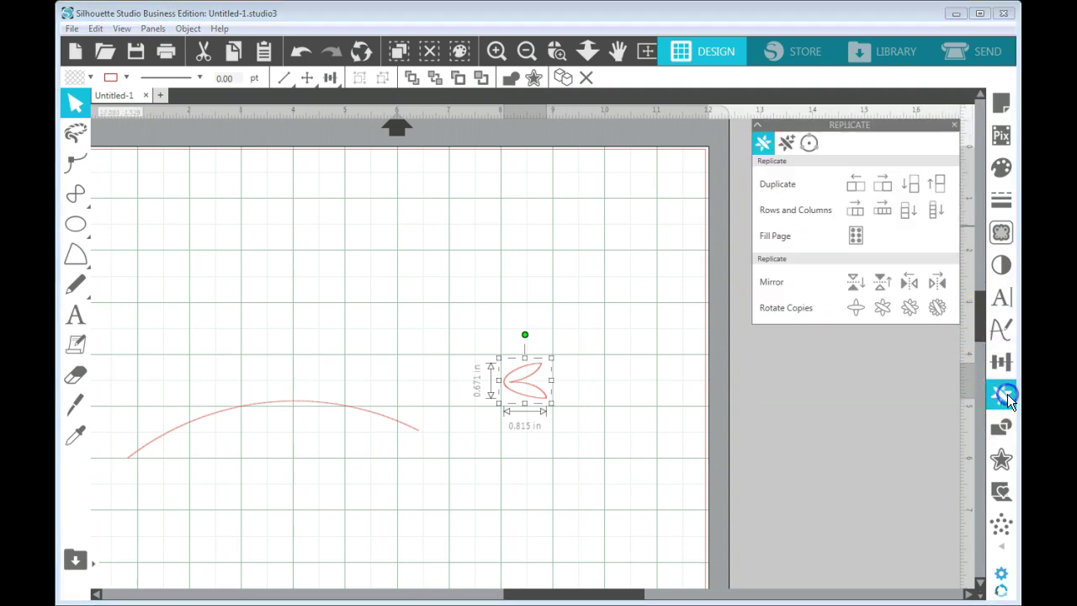
Use Object on Path to line copies of the leaf pair along the arc
left_click(811, 145)
left_click(808, 144)
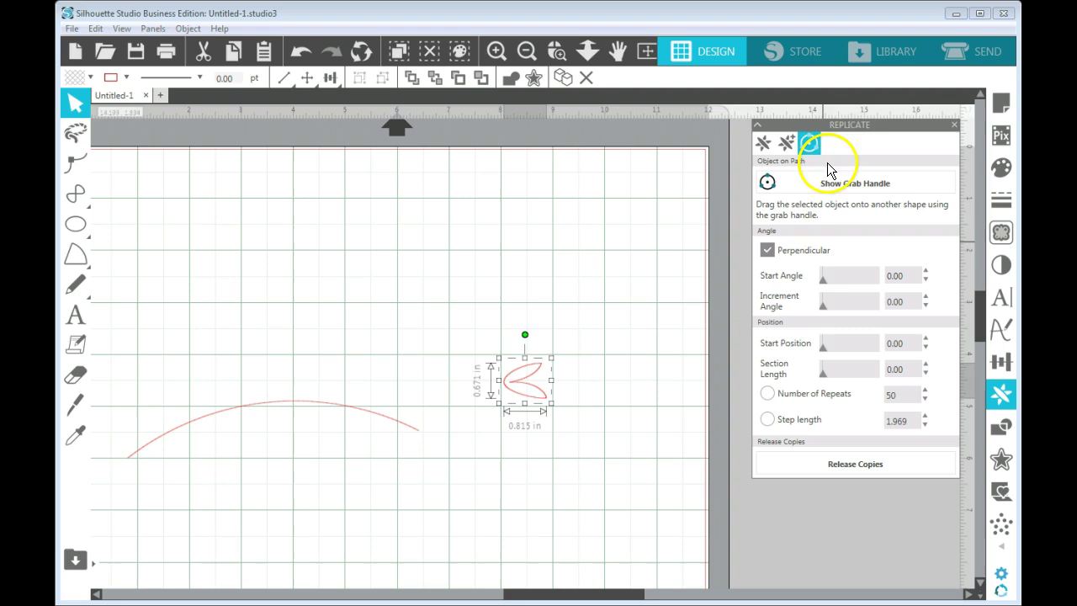
left_click(766, 182)
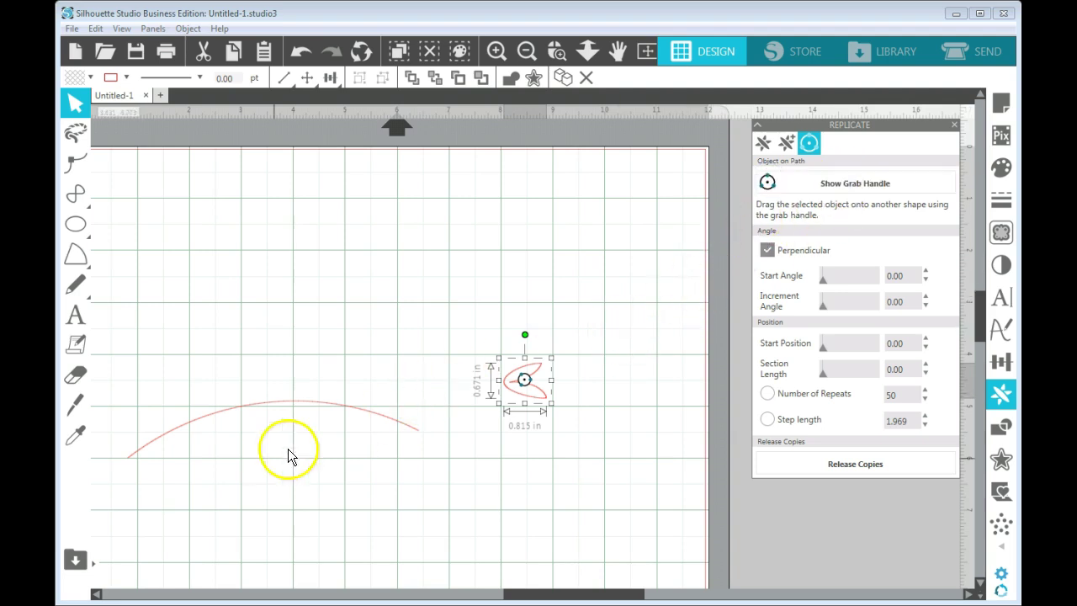
left_click_drag(319, 410, 352, 320)
left_click(531, 373)
left_click(794, 182)
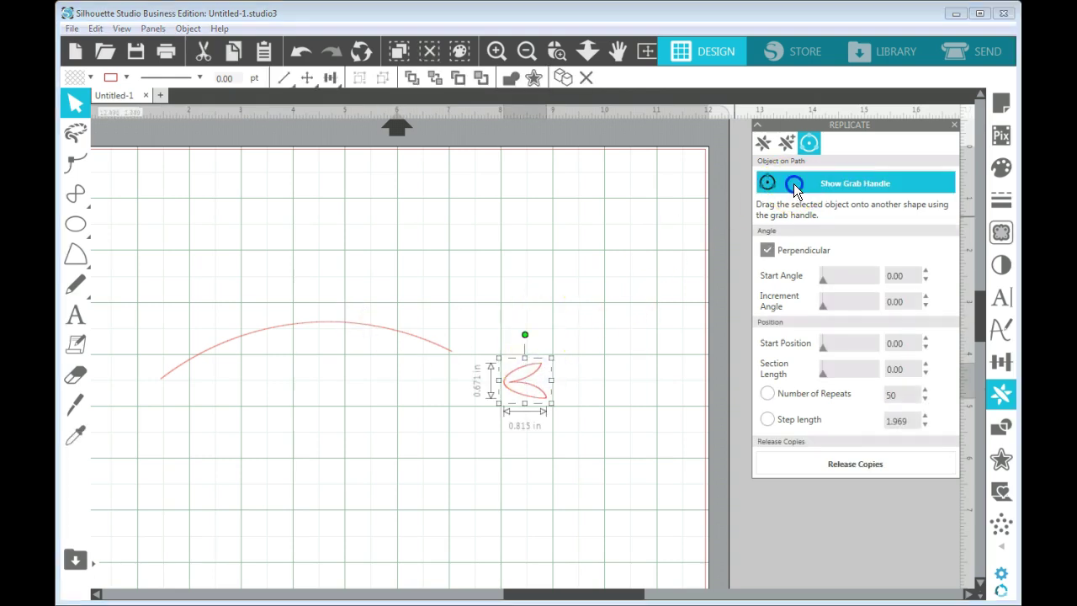
left_click(524, 379)
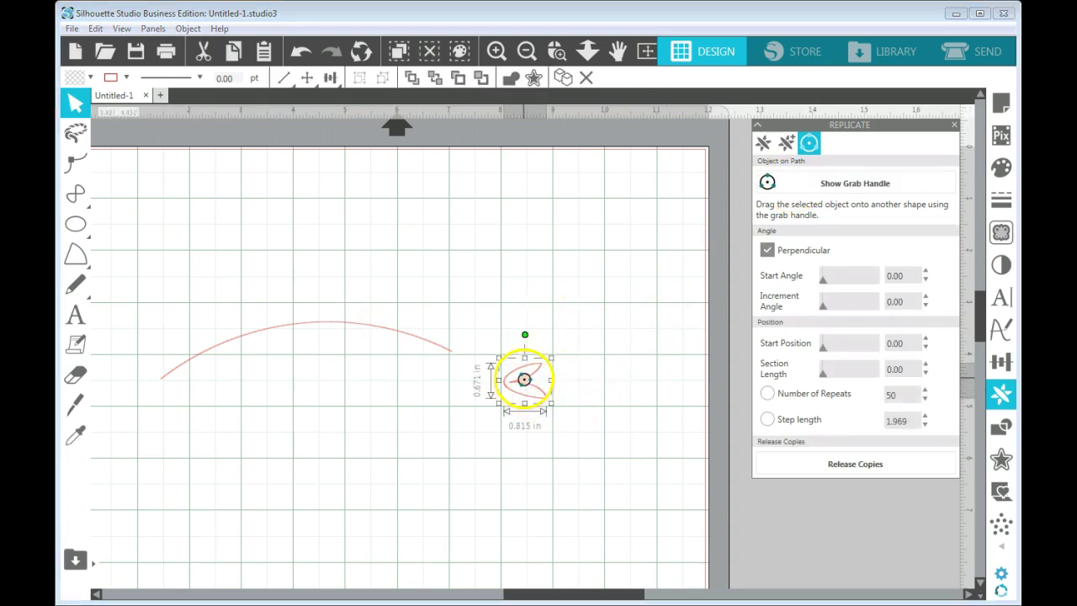
left_click_drag(524, 380, 430, 346)
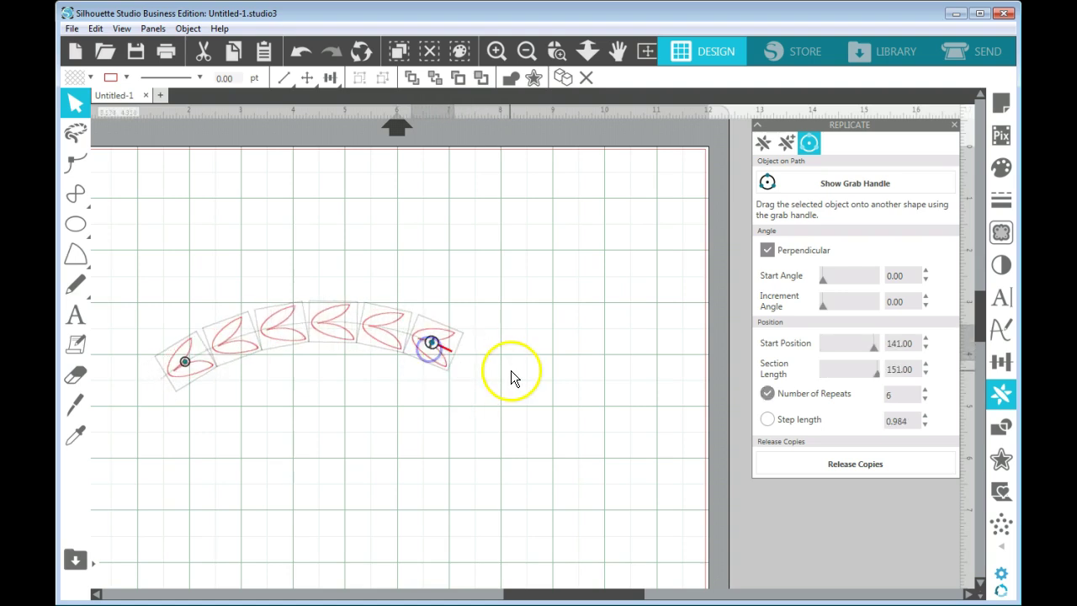
Select the leaf copies and lower Number of Repeats from 6 to 5
left_click(524, 384)
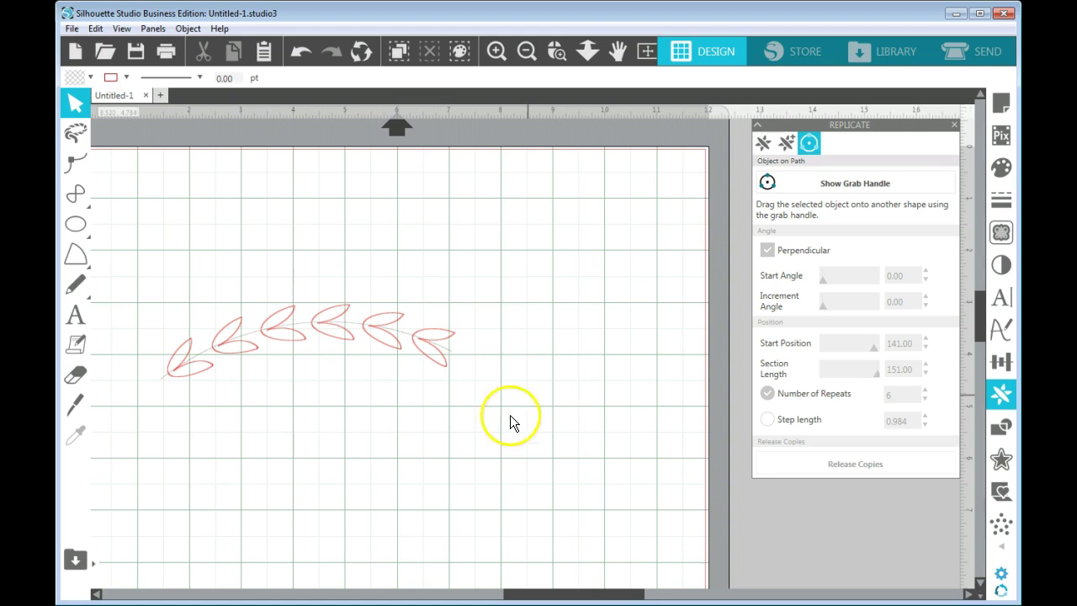
left_click_drag(128, 307, 466, 446)
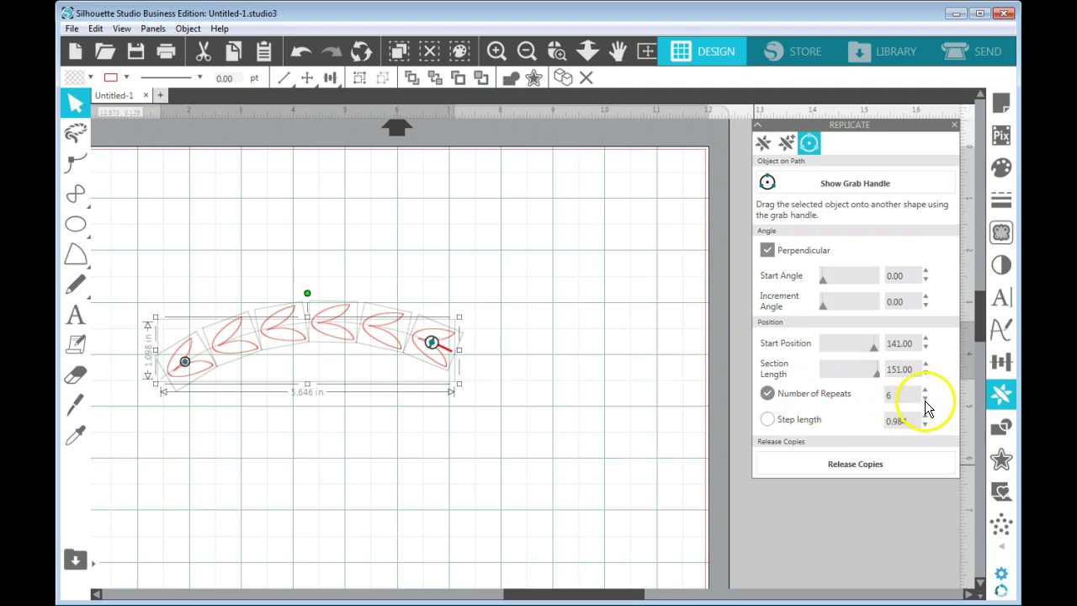
left_click(927, 399)
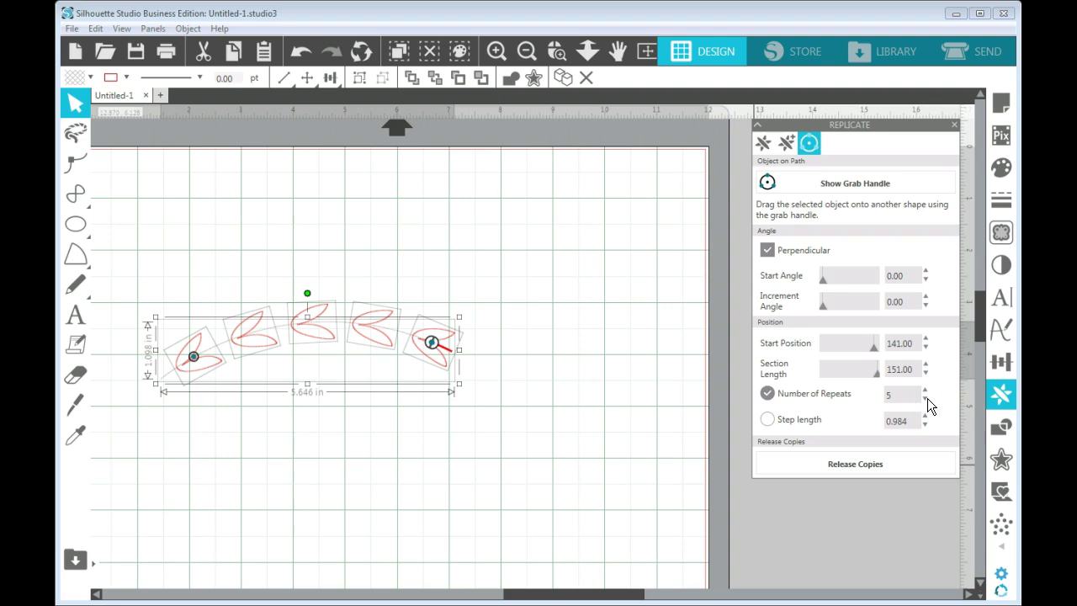
Release the copies into a fixed branch, then shrink and tilt the last leaf pair
left_click(891, 468)
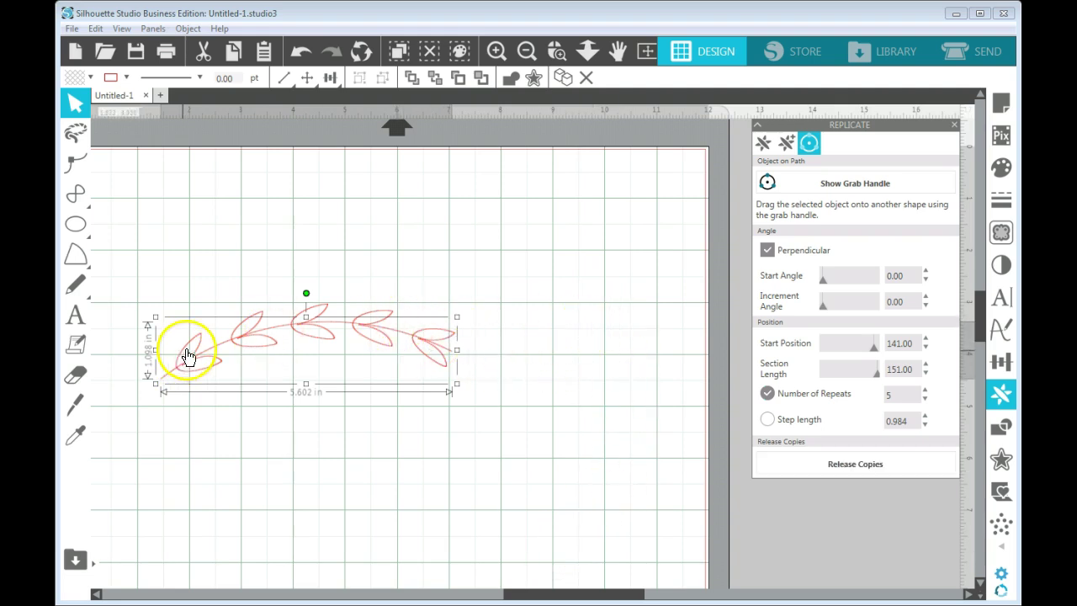
left_click(568, 352)
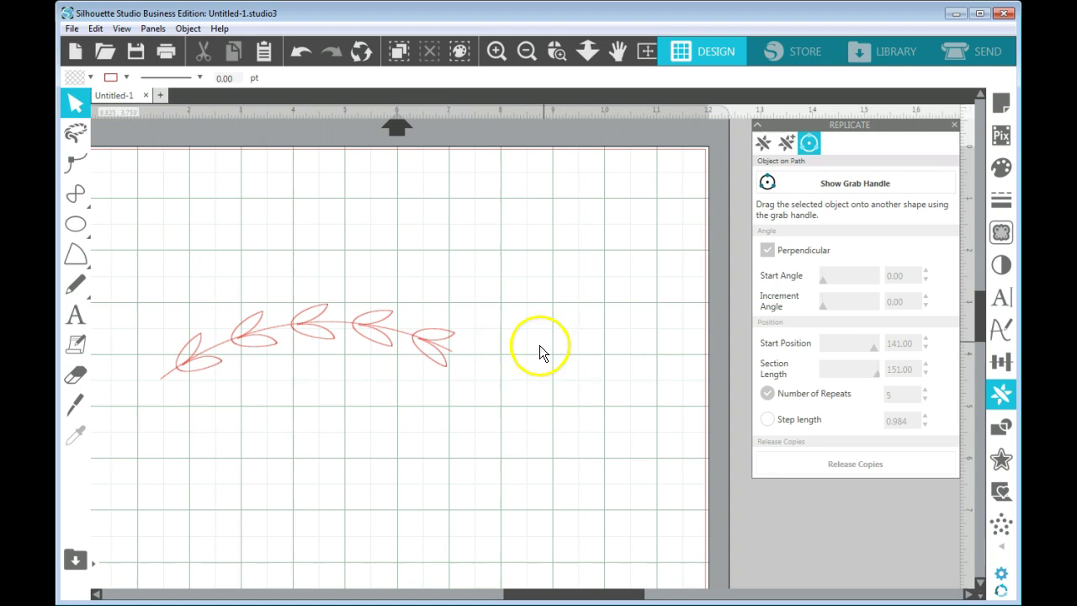
left_click(450, 345)
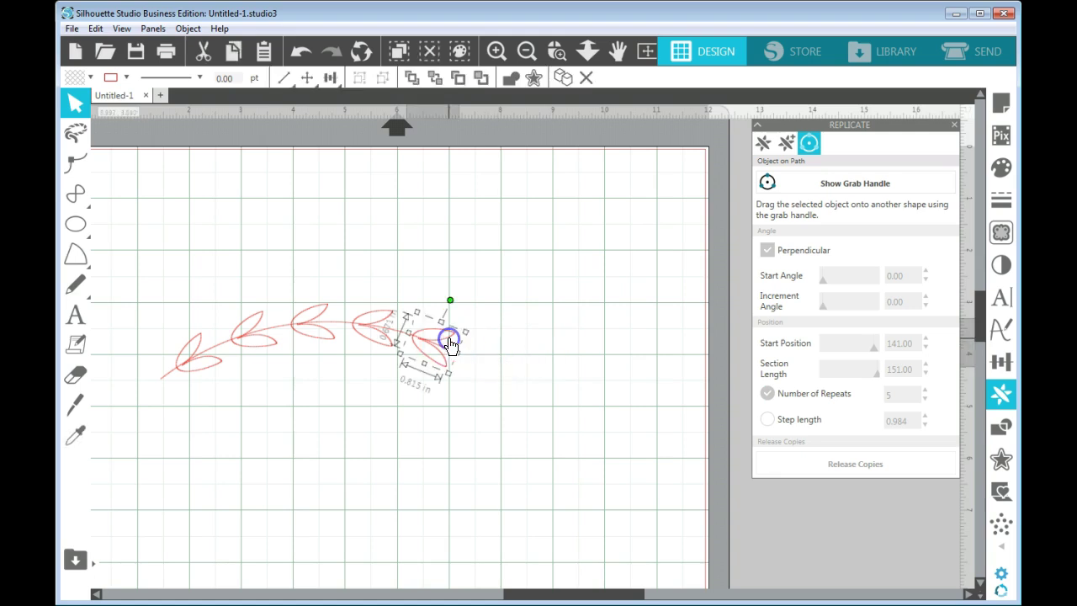
mouse_move(444, 372)
left_mouse_down()
mouse_move(442, 362)
mouse_move(454, 372)
left_mouse_up()
left_click_drag(463, 311, 495, 265)
Sketch a short Straight-style line at the stem's tip and apply it
left_click(80, 404)
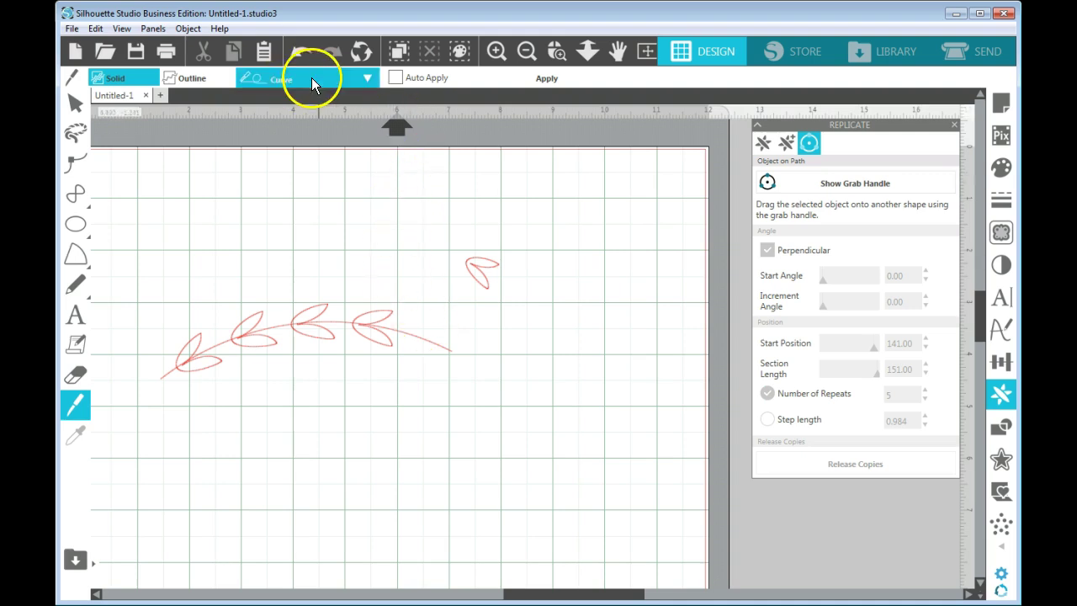
left_click(369, 78)
left_click(325, 102)
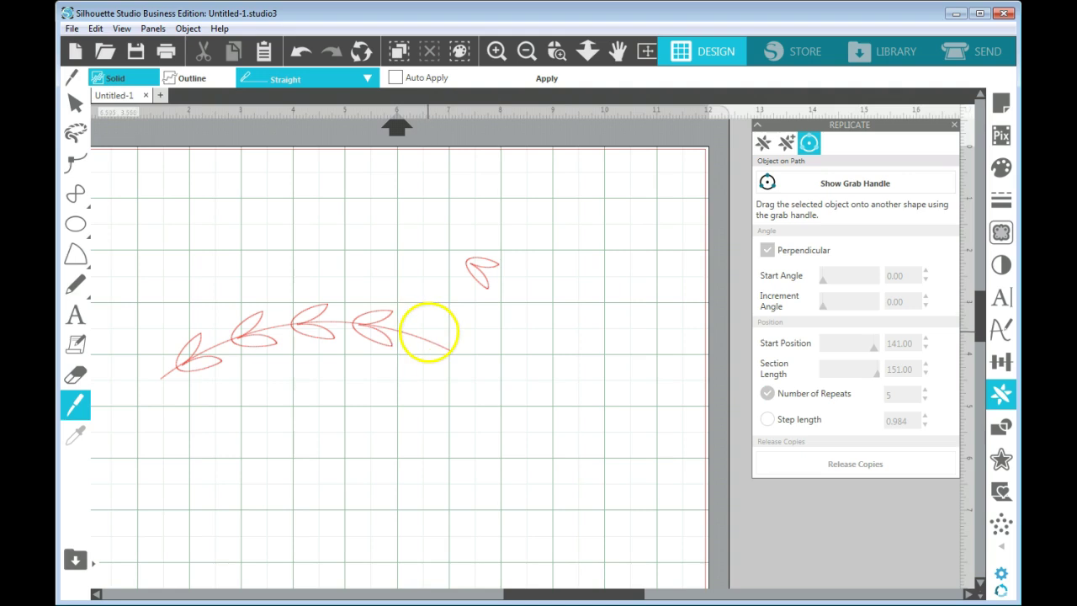
left_click_drag(429, 332, 428, 356)
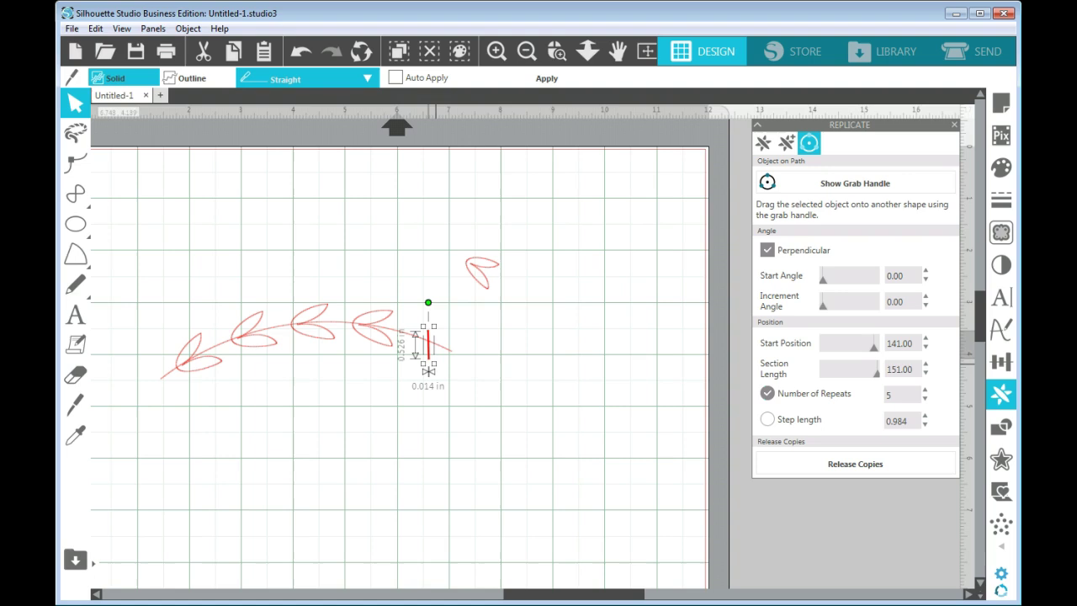
left_click(551, 94)
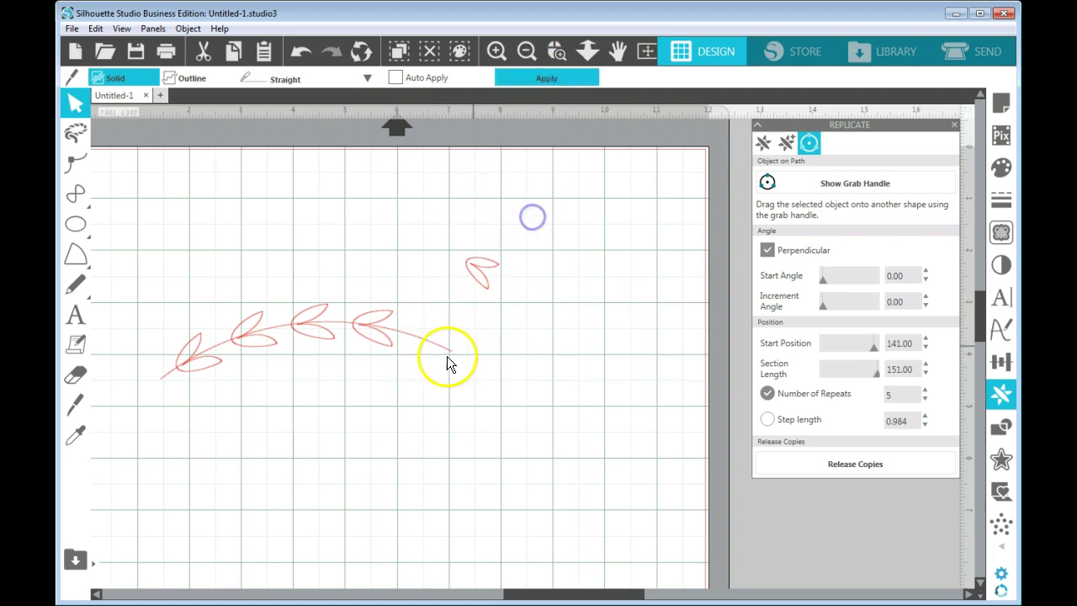
left_click(439, 350)
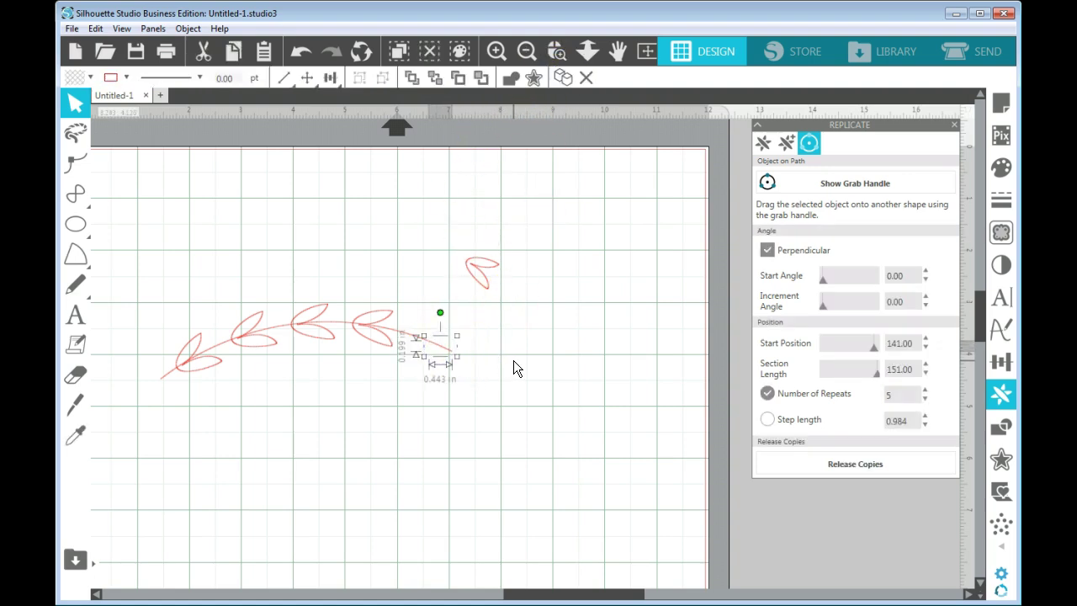
left_click(510, 331)
Seat the small detached leaf pair onto the stem's tip
left_click_drag(486, 267, 452, 306)
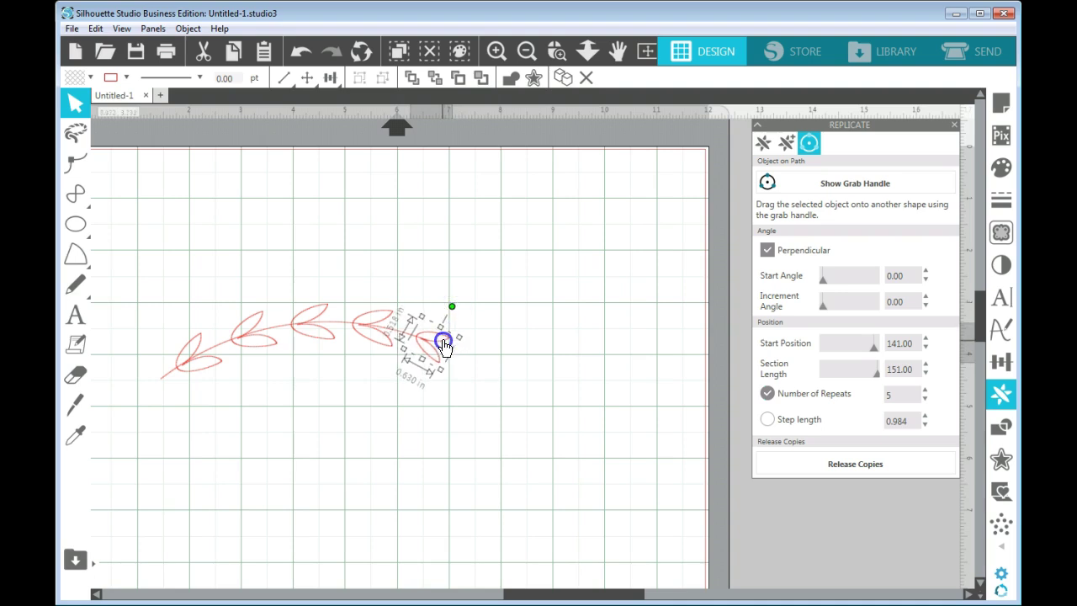
left_click_drag(443, 345, 438, 341)
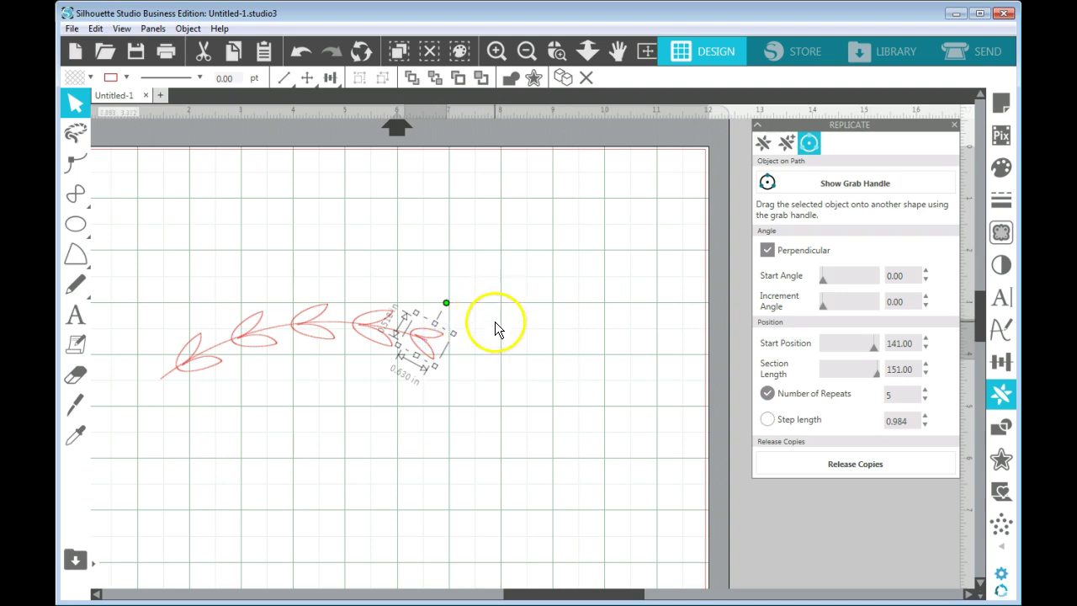
left_click(494, 277)
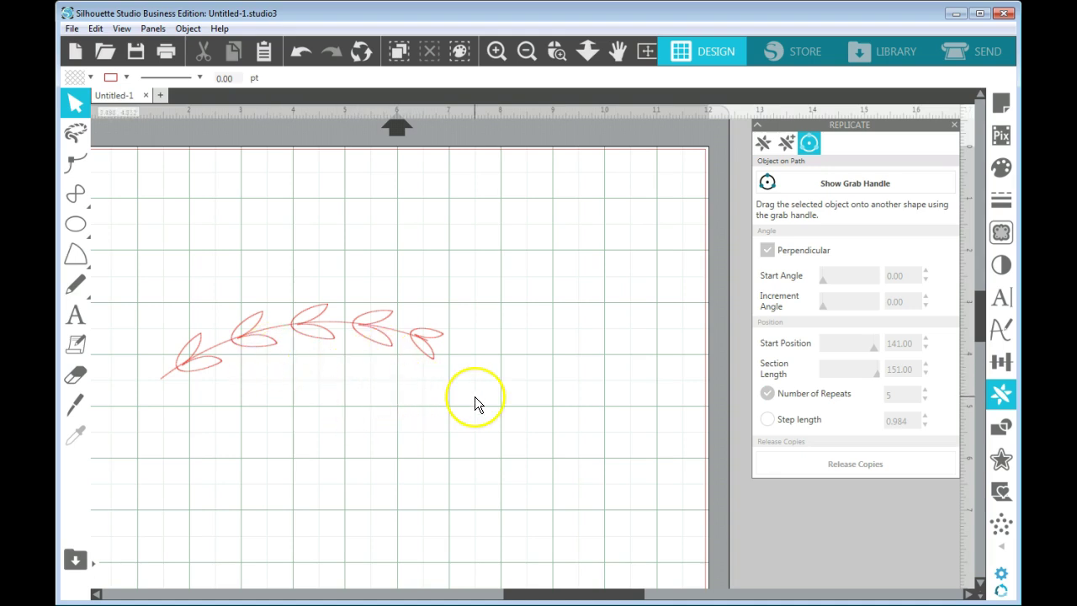
Even out the leaf spacing along the 5.140 × 1.088 in branch and open Offset
left_click_drag(373, 336, 402, 340)
left_click_drag(282, 350, 397, 333)
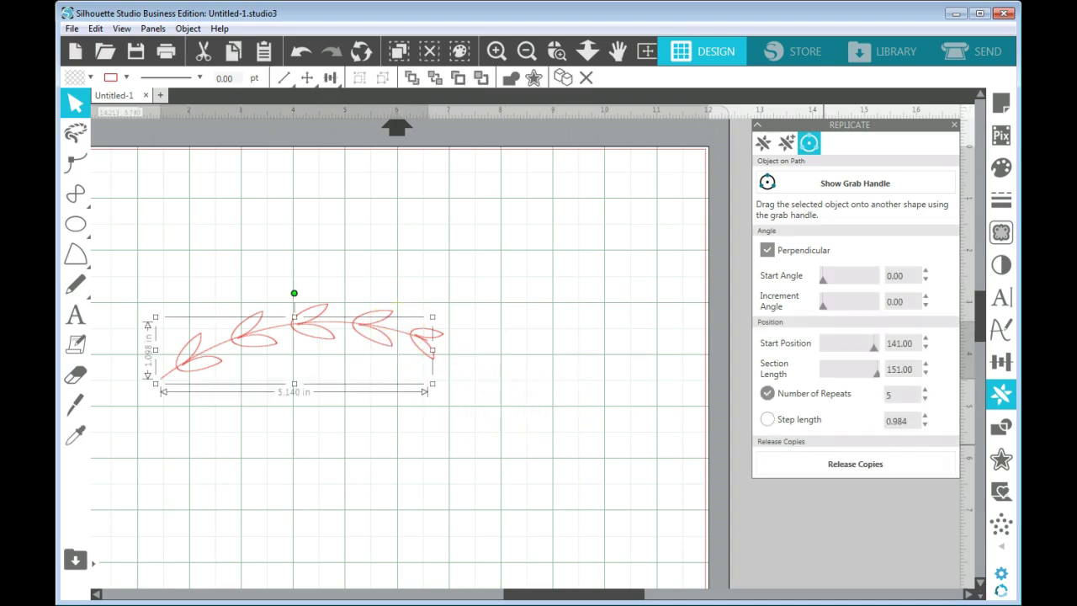
left_click(1003, 459)
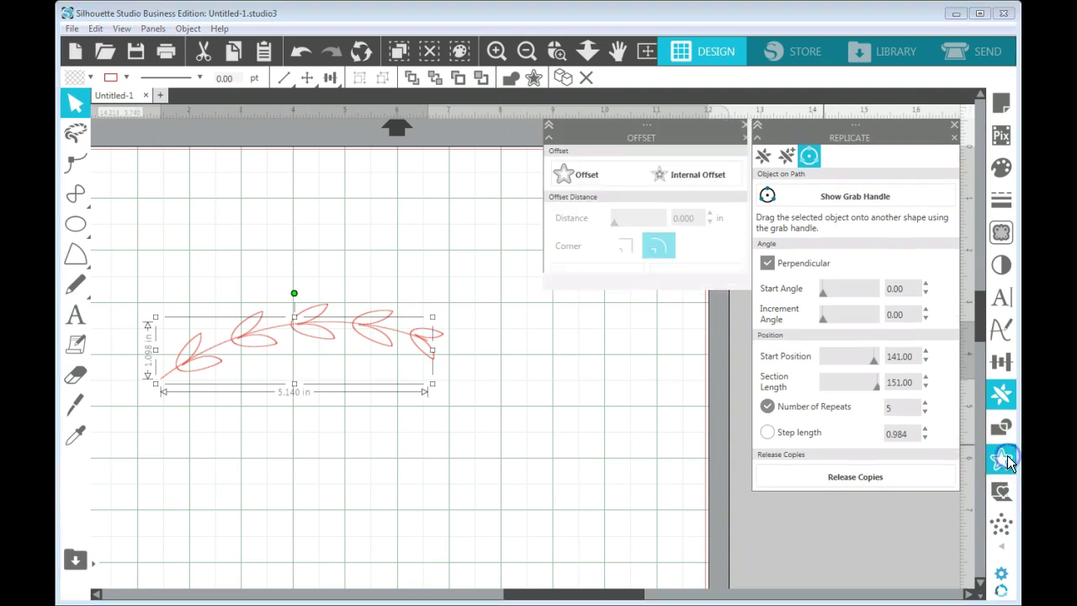
Add an offset around the branch and lower its distance from 0.125 to 0.040 in
left_click(607, 175)
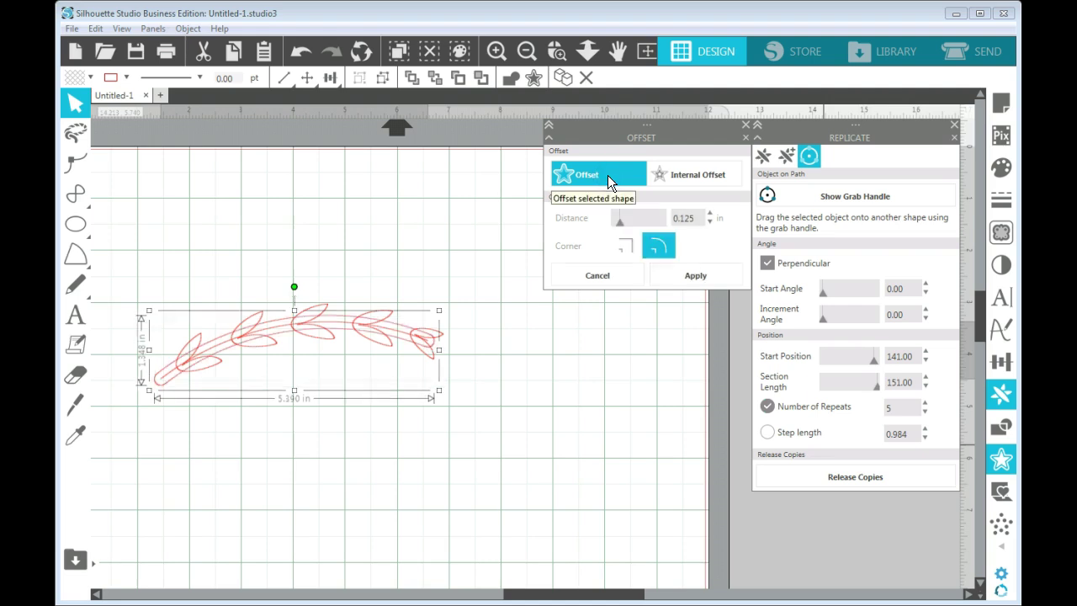
left_click(683, 220)
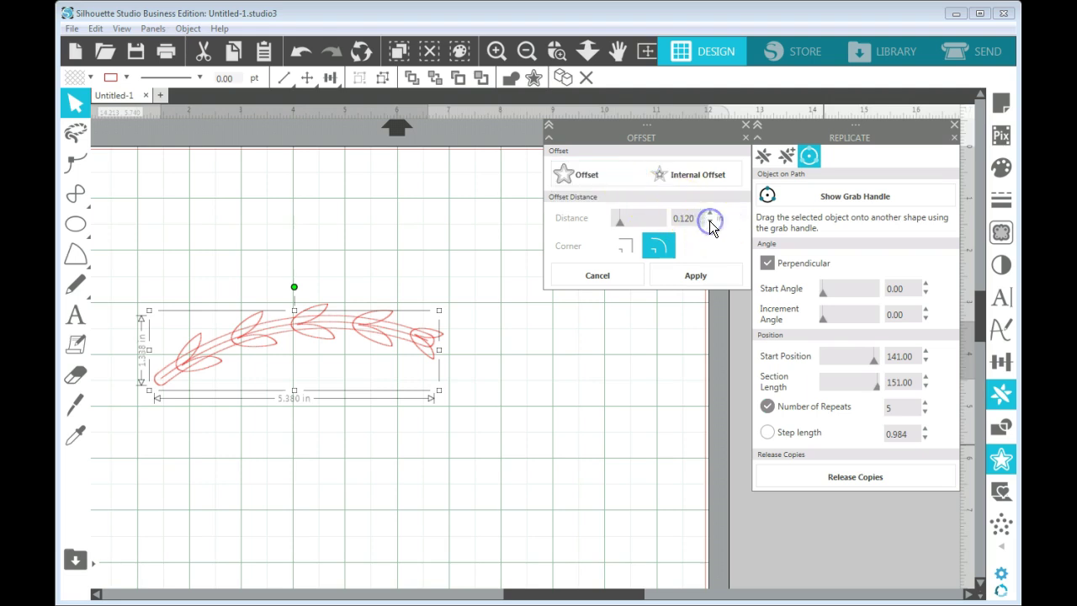
left_click(709, 225)
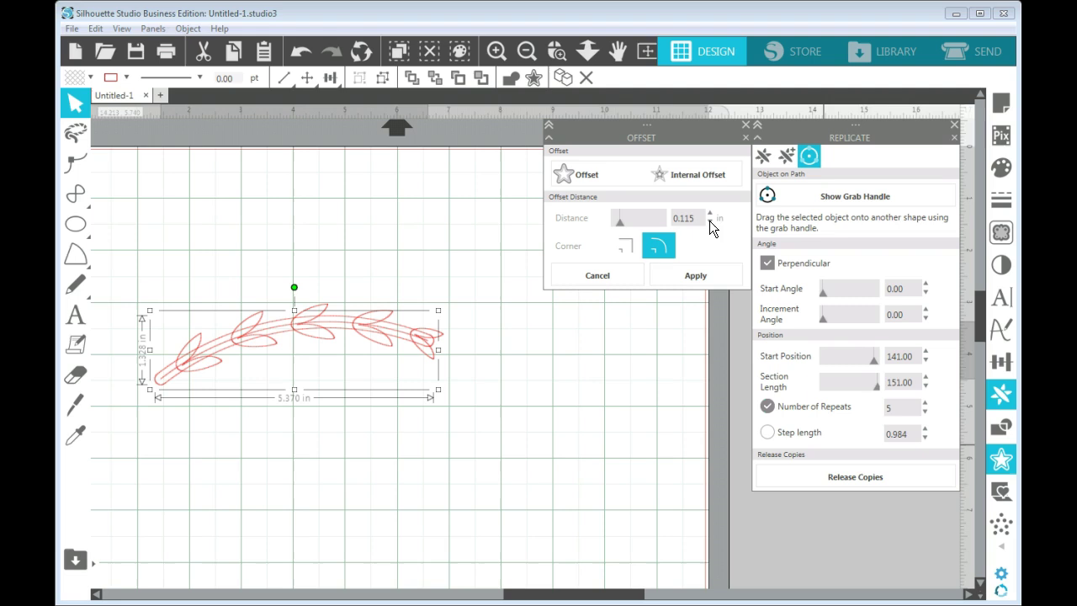
left_click(709, 221)
left_click(709, 222)
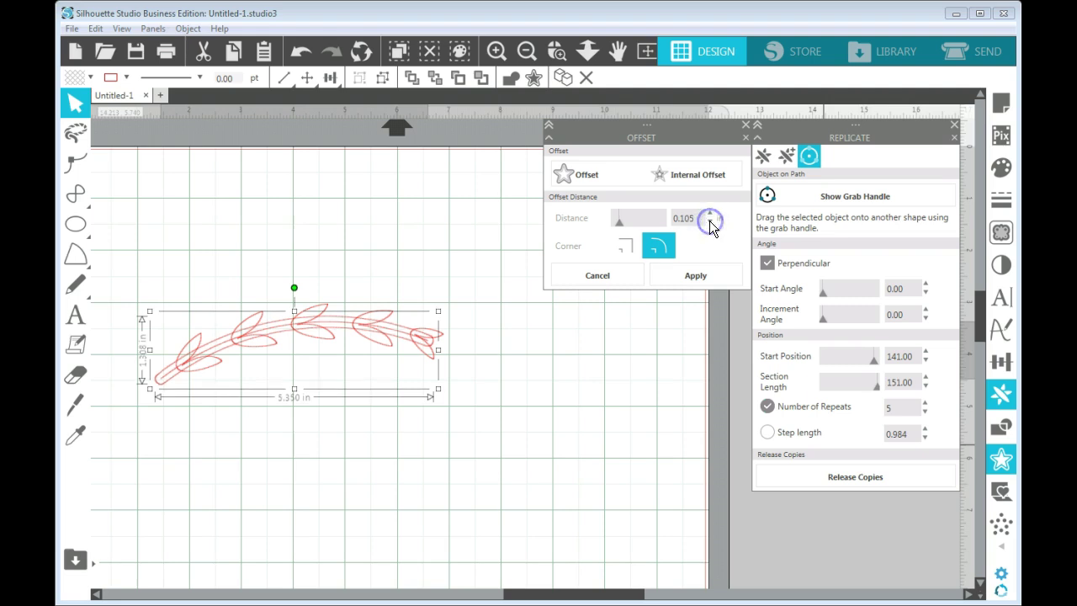
left_click(709, 221)
left_click(709, 222)
left_click(709, 221)
left_click(709, 222)
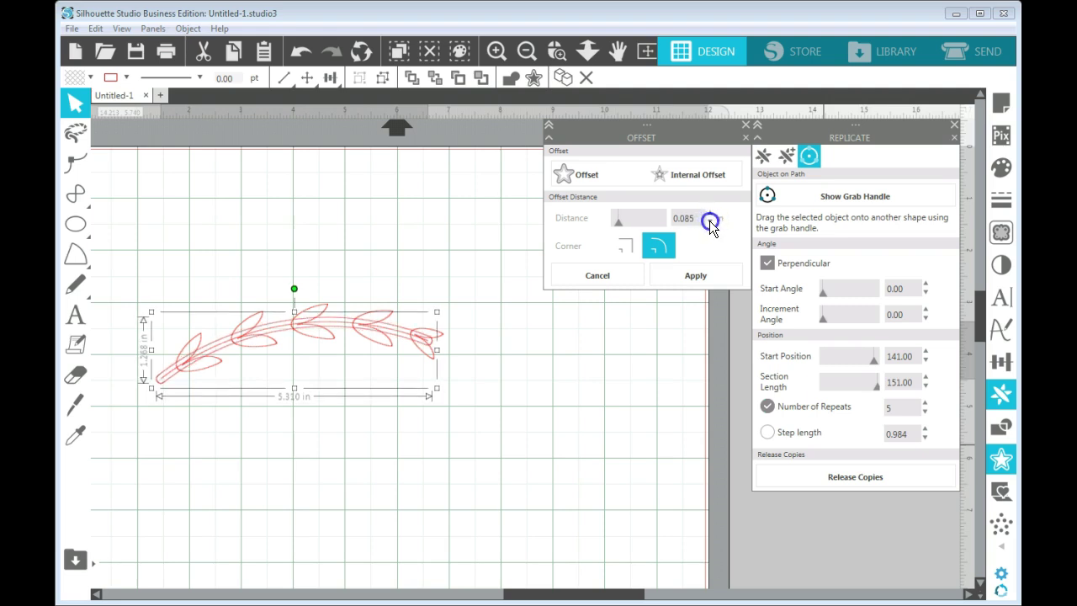
left_click(709, 221)
left_click(709, 221)
left_click(709, 221)
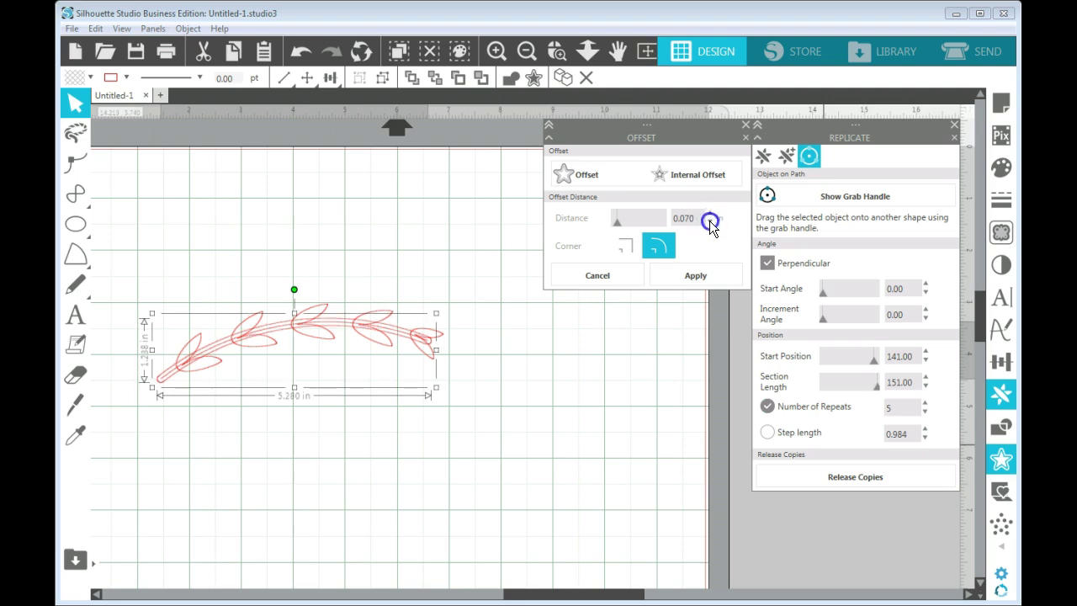
left_click(709, 221)
left_click(709, 222)
left_click(709, 221)
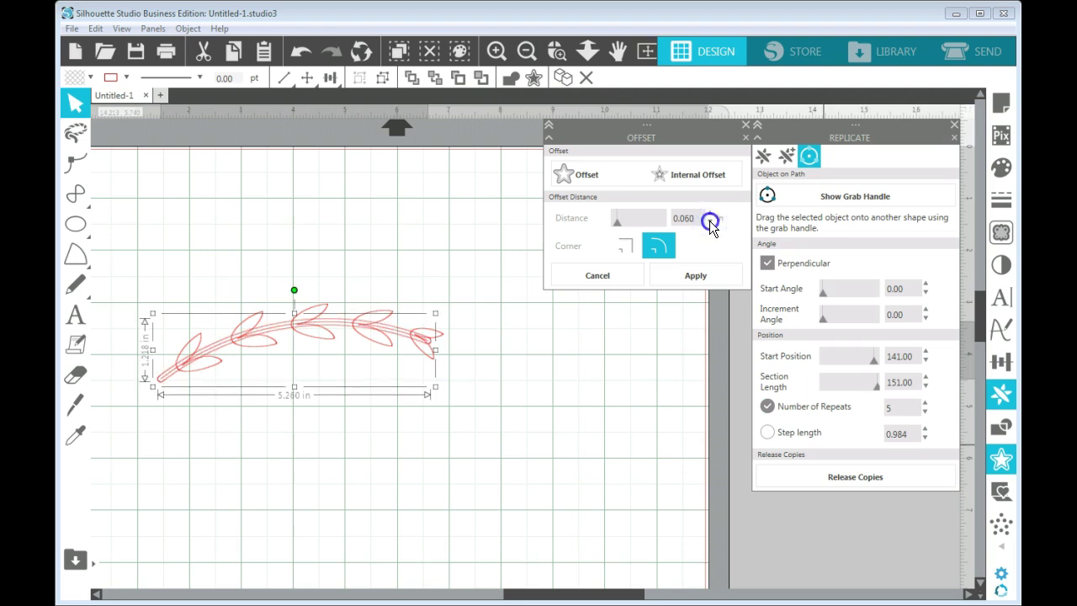
left_click(710, 221)
left_click(709, 221)
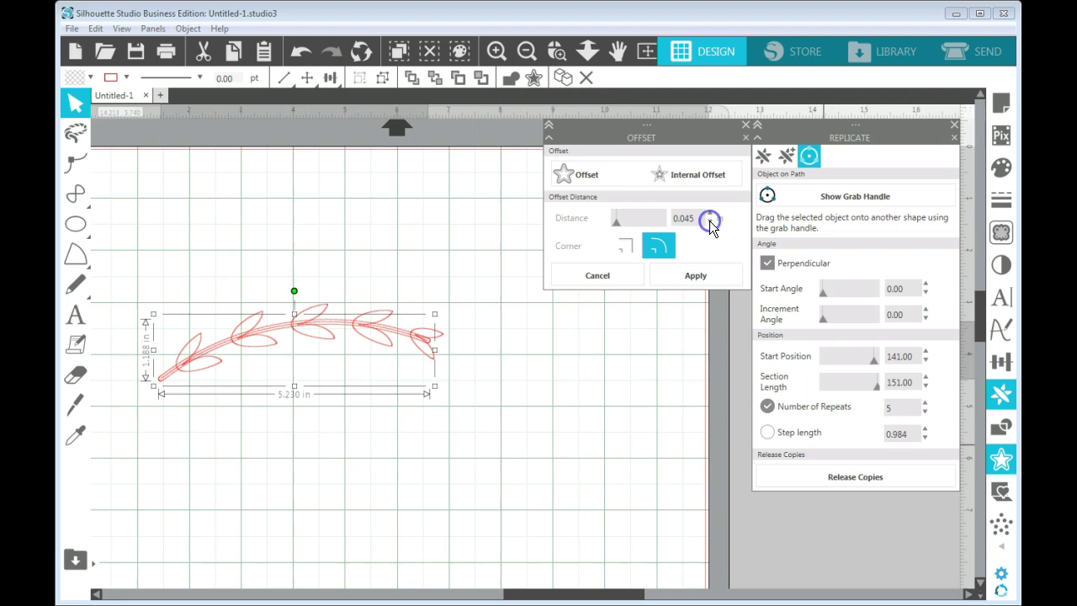
left_click(709, 221)
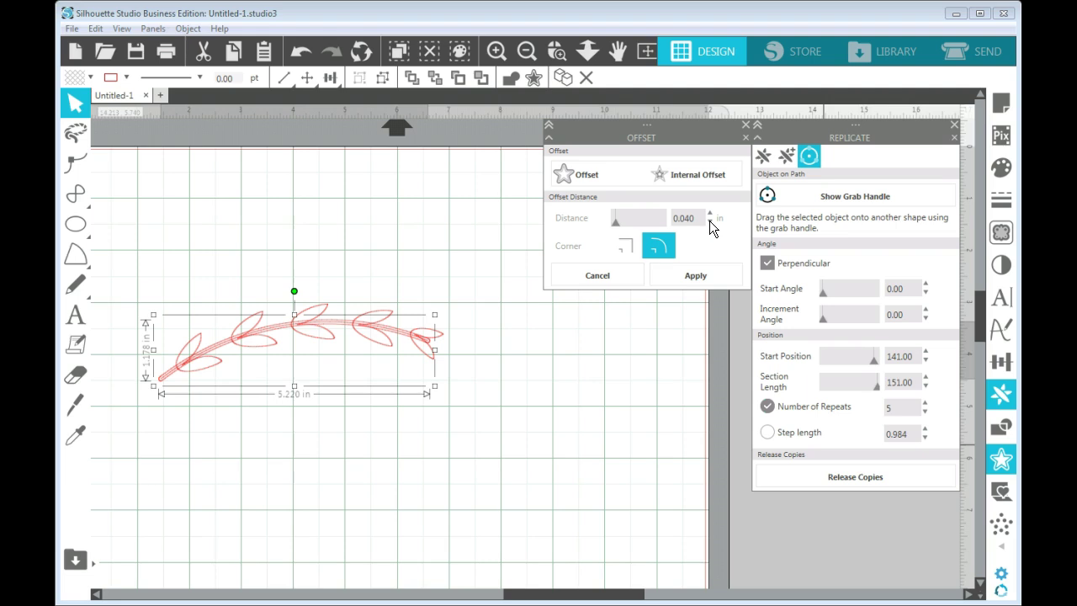
Apply the 0.040 in offset outline and move the curved stem path below the branch
left_click(707, 279)
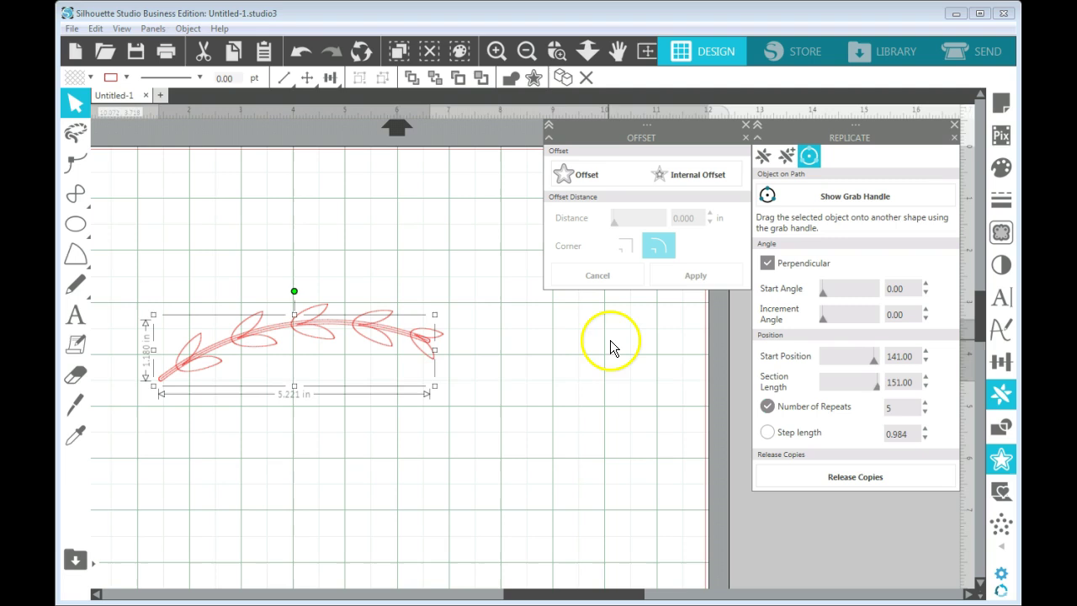
double_click(401, 333)
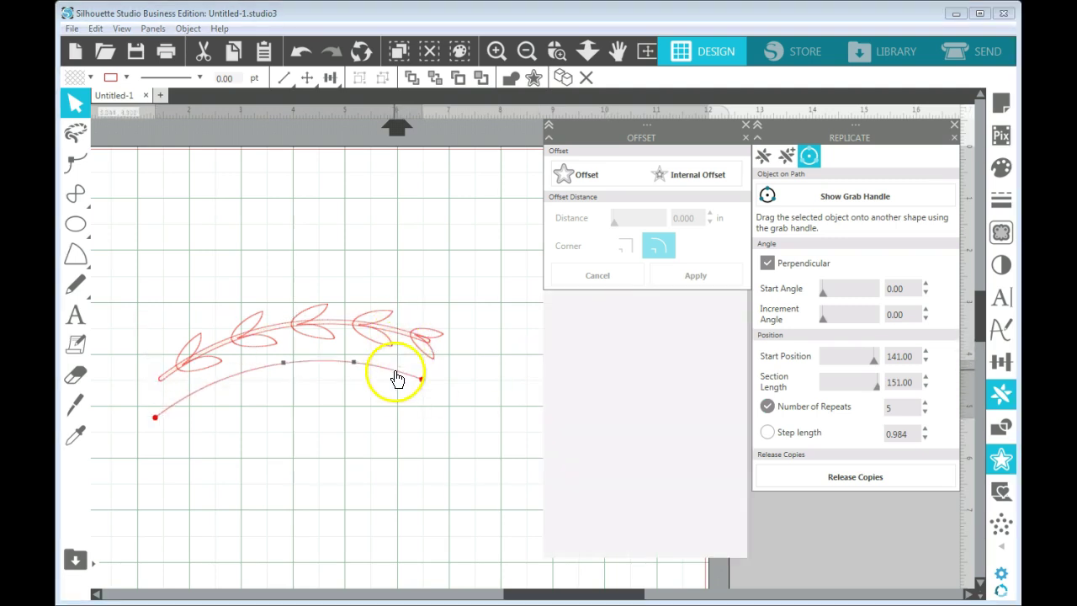
left_click_drag(397, 379, 389, 446)
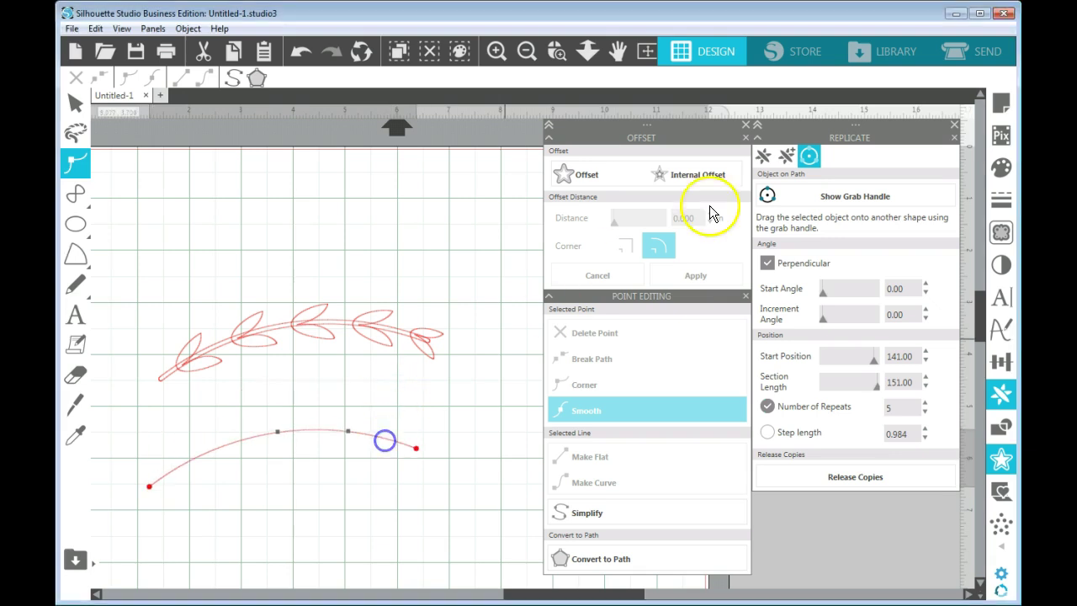
Close the offset and Replicate panels, leaving the 5.140 in arc below the branch
left_click(745, 138)
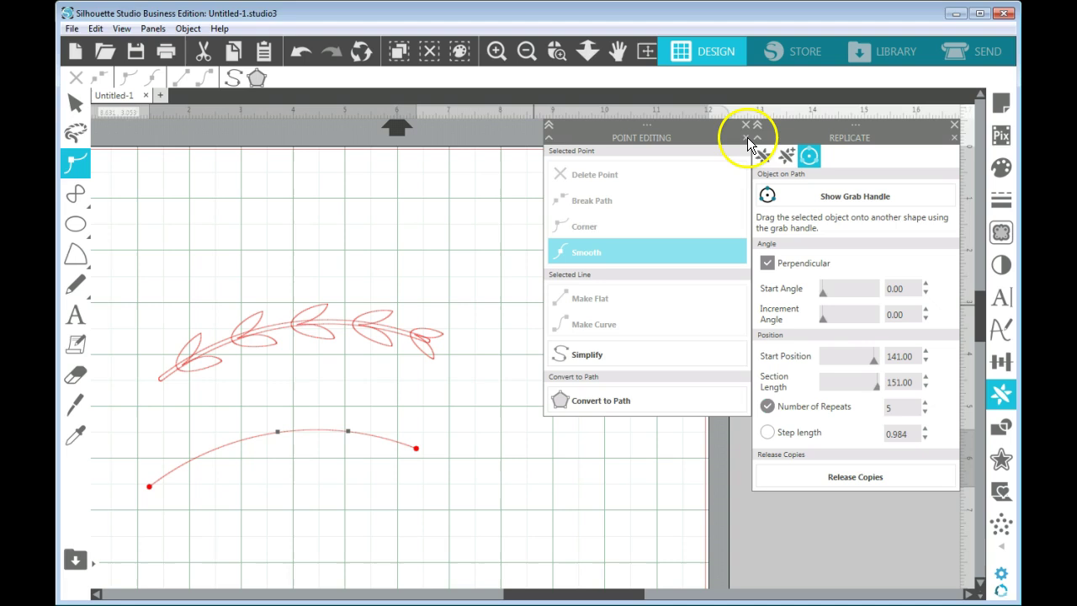
left_click(747, 138)
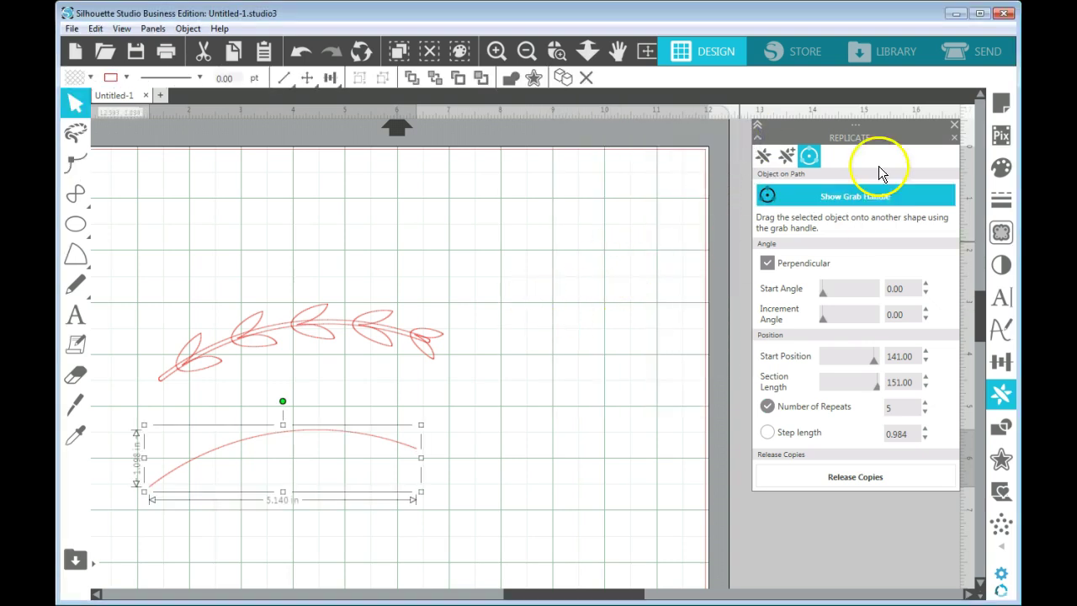
left_click(953, 137)
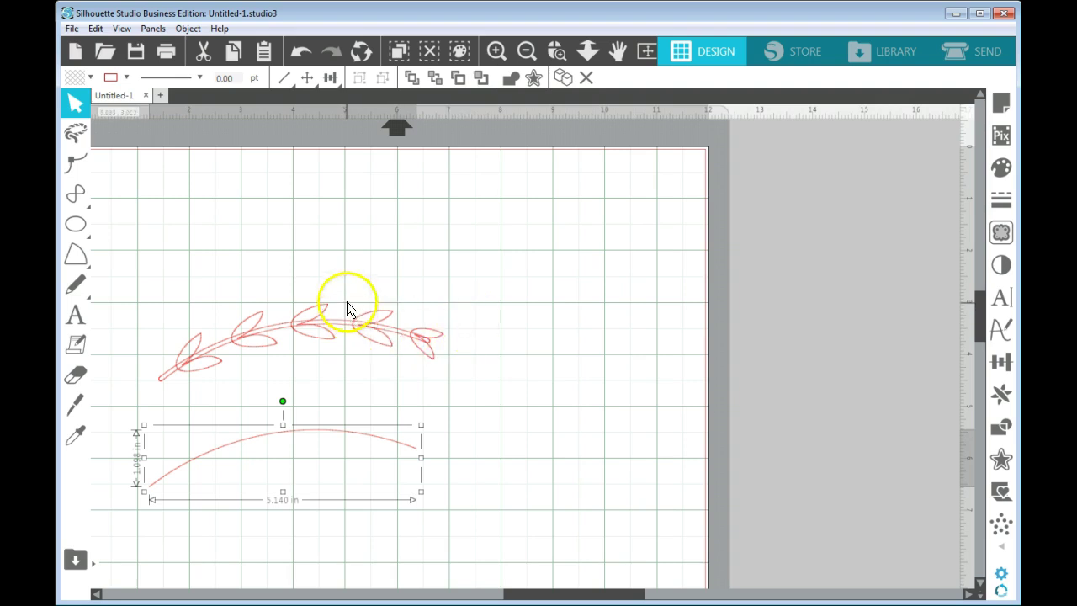
Tilt the first three leaves along the branch to more natural angles
left_click(200, 340)
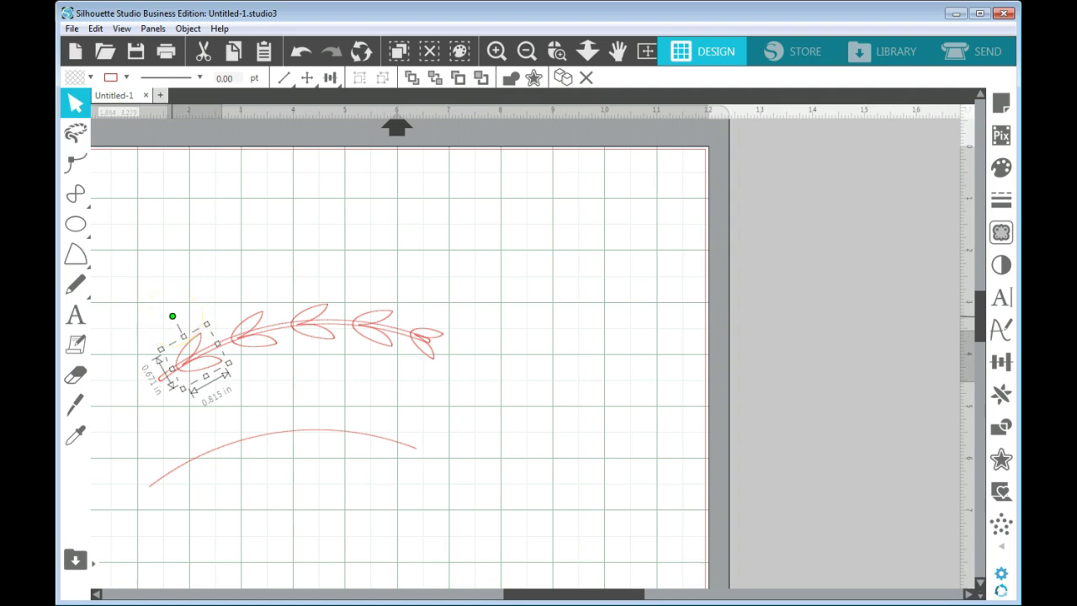
left_click_drag(173, 316, 243, 288)
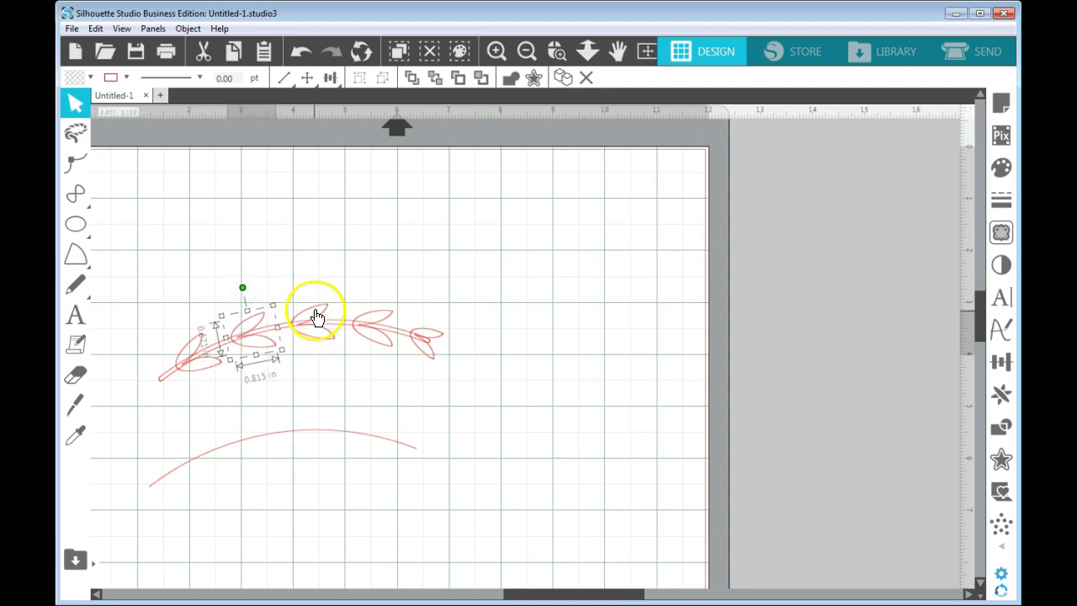
left_click(315, 316)
left_click_drag(310, 278, 312, 278)
left_click(376, 313)
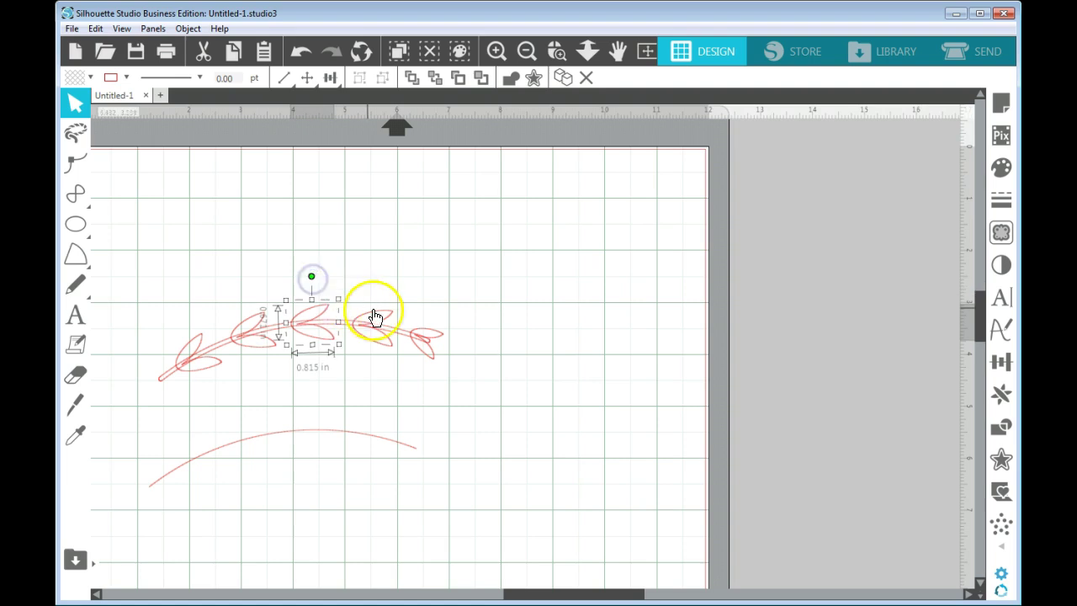
left_click_drag(381, 282, 384, 283)
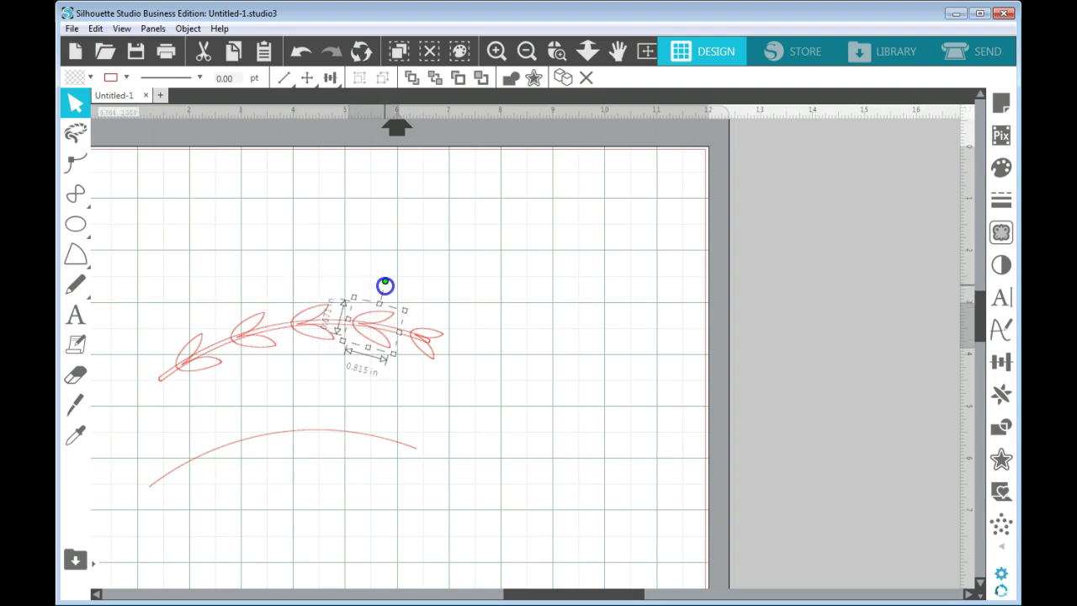
Nudge the 0.630 in tip leaf a few pixels right at the stem's end
left_click(528, 342)
left_click_drag(444, 342, 450, 341)
left_click(438, 341)
left_click(442, 340)
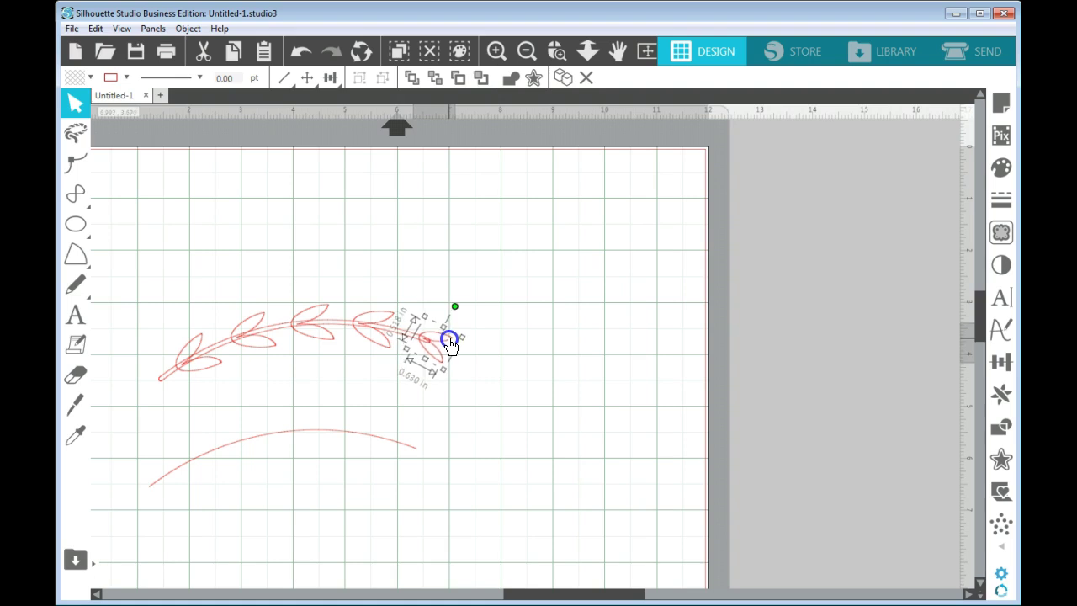
left_click(482, 329)
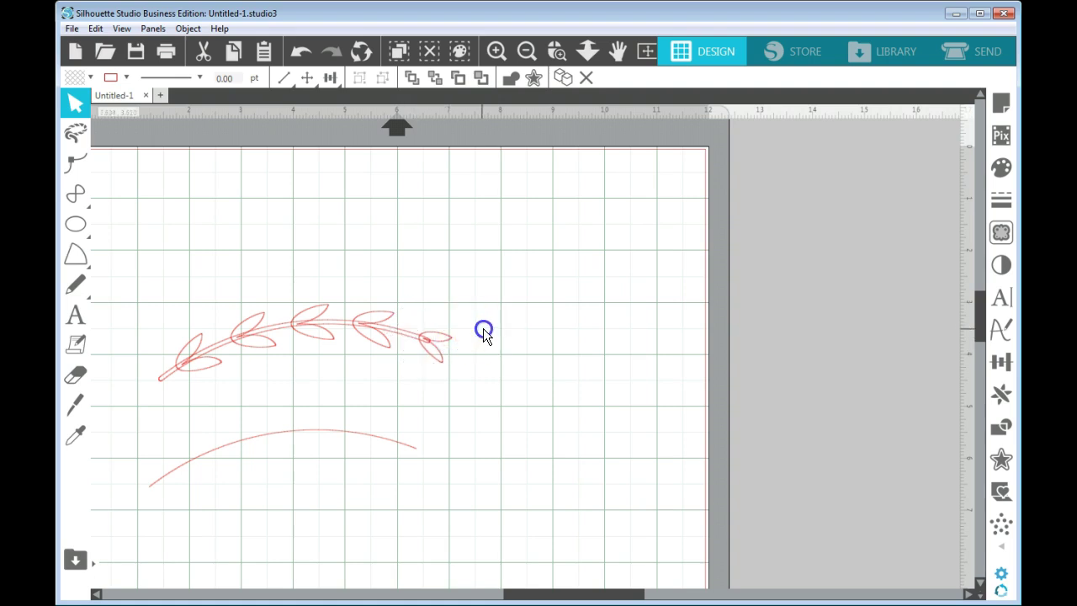
left_click(391, 321)
left_click_drag(390, 320, 394, 321)
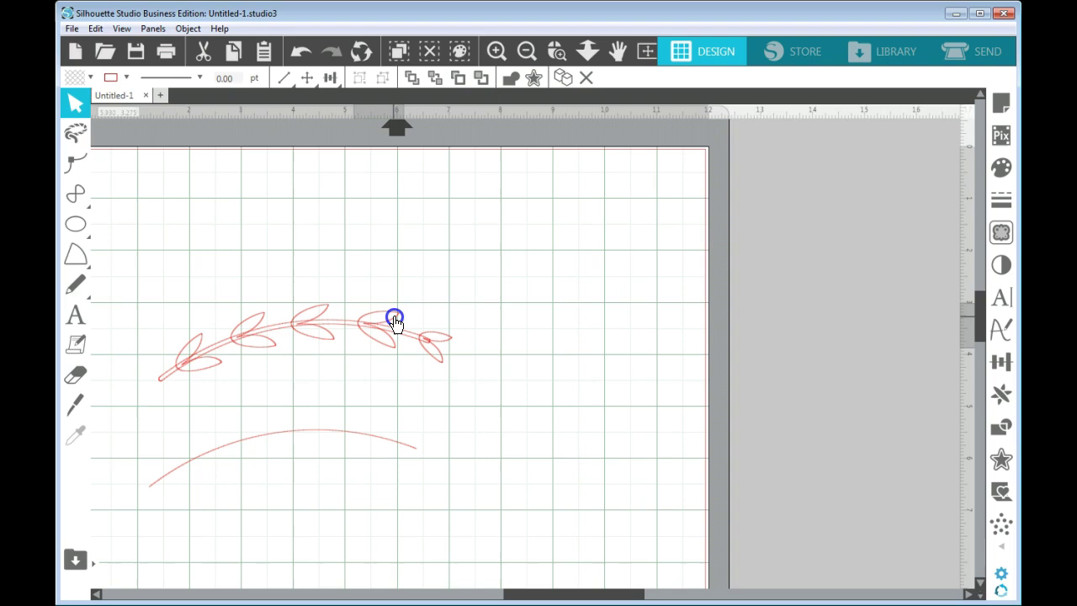
Edit the end leaf's points, adjusting its end node beneath the tip leaf
double_click(445, 345)
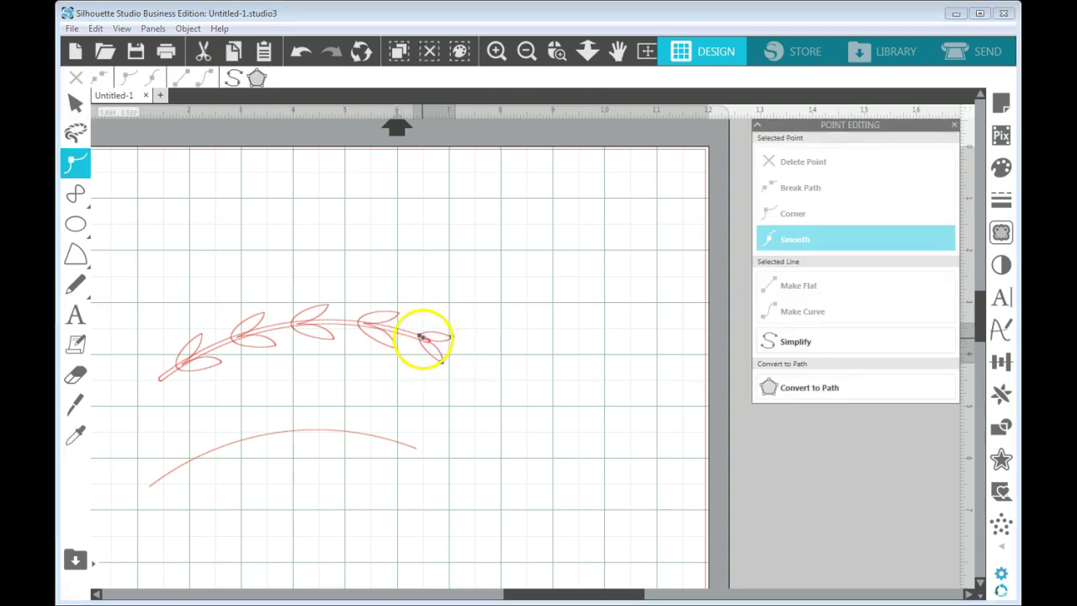
left_click(427, 338)
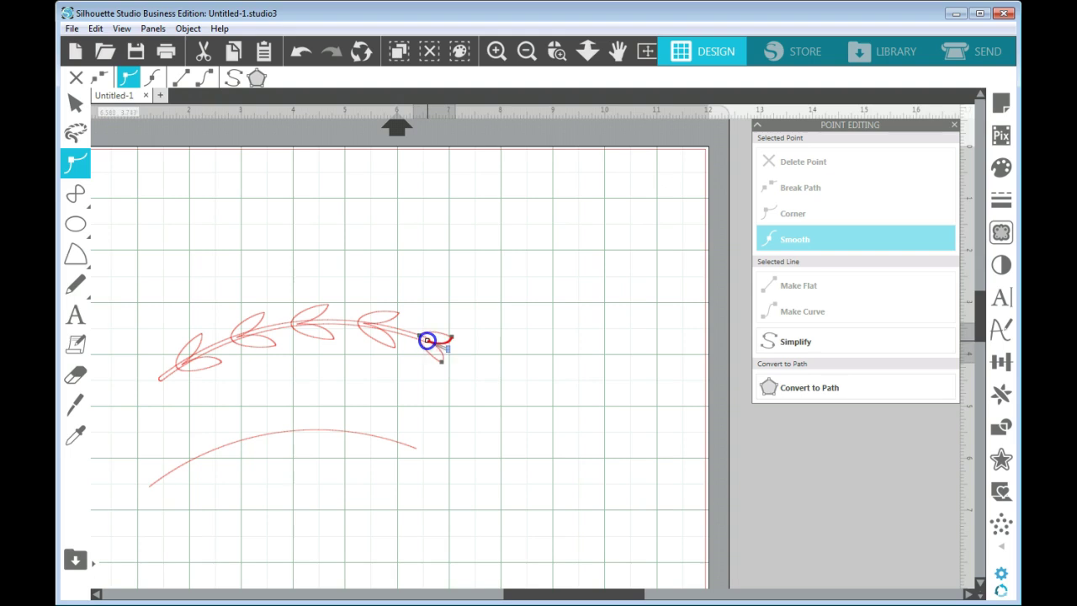
left_click(481, 348)
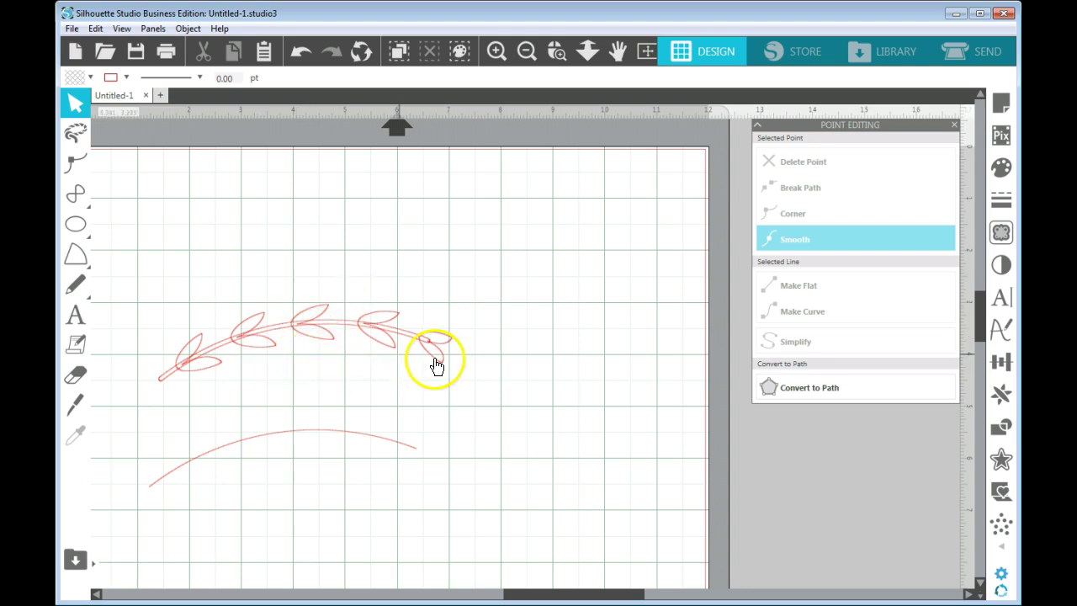
Enlarge, tilt and reposition the leftmost leaf along the stem
left_click(211, 369)
left_click_drag(233, 368, 236, 371)
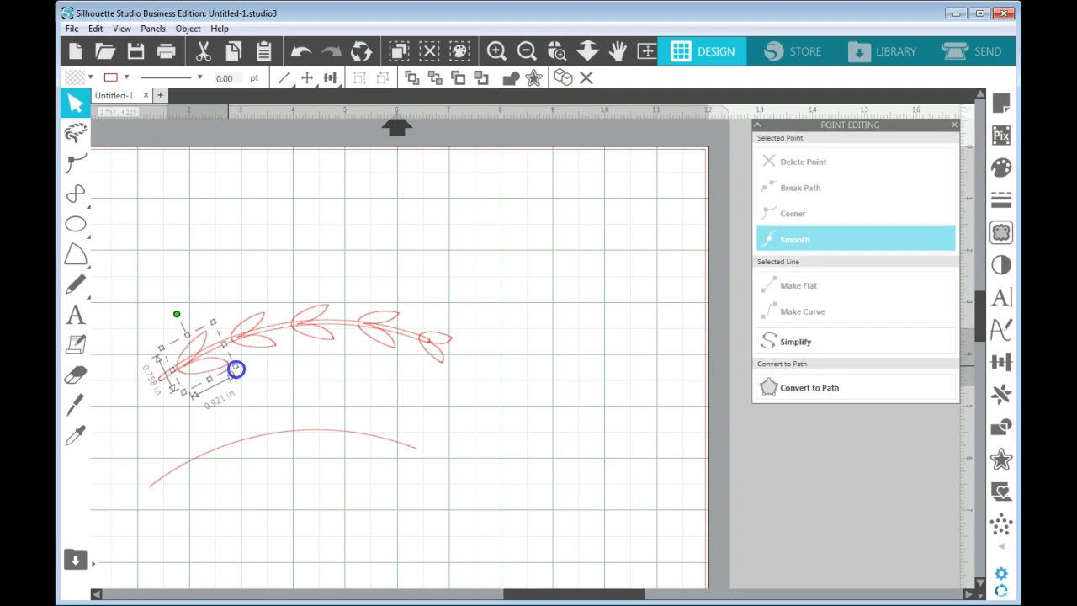
left_click(179, 313)
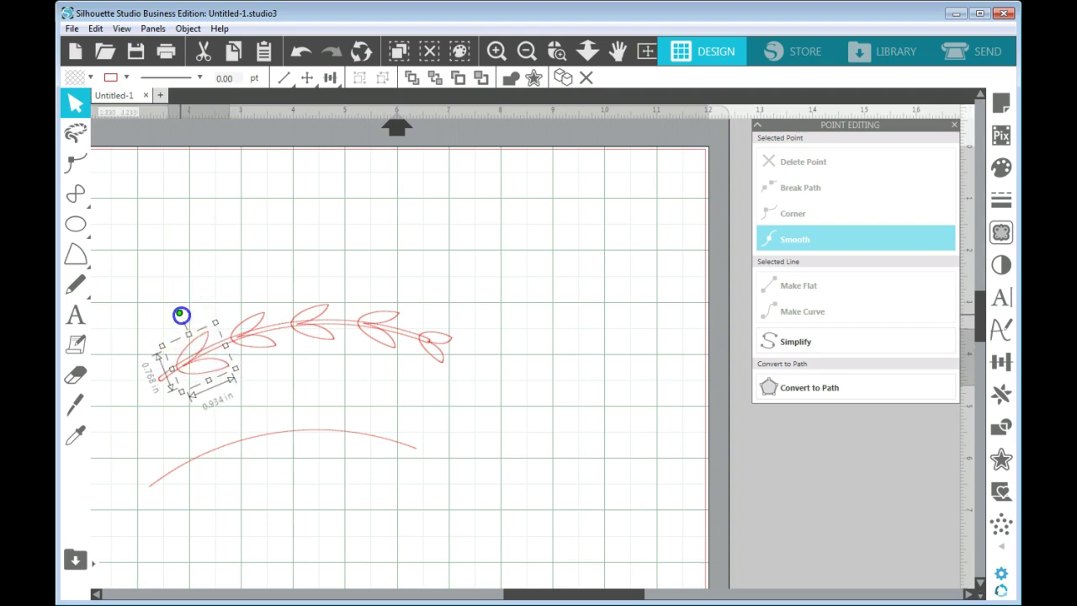
left_click_drag(209, 377, 207, 362)
mouse_move(208, 364)
left_mouse_down()
mouse_move(252, 344)
mouse_move(370, 332)
mouse_move(392, 356)
mouse_move(392, 346)
left_mouse_up()
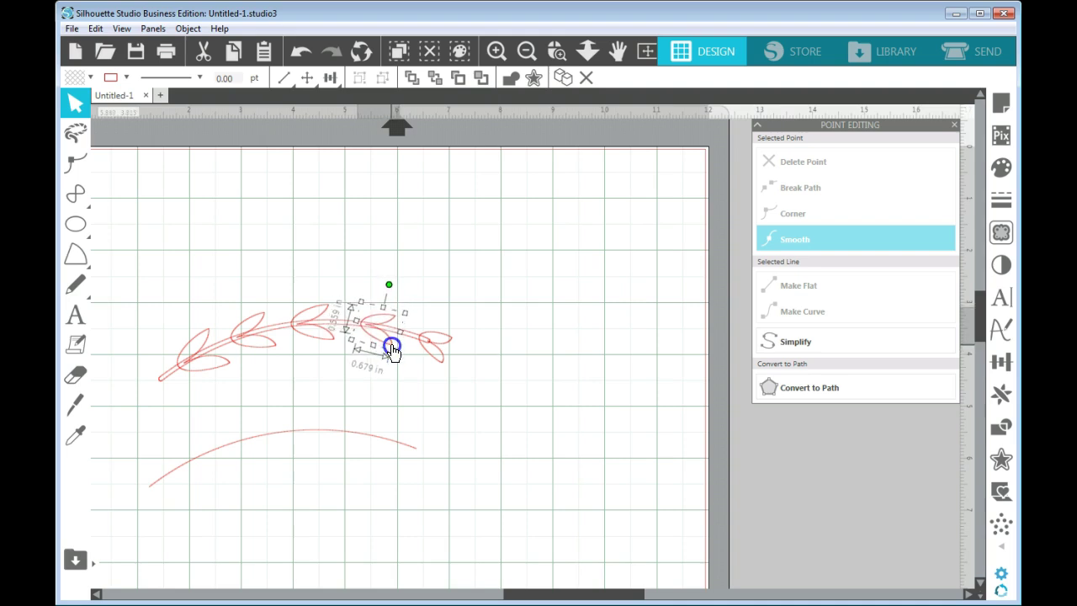
left_click(210, 364)
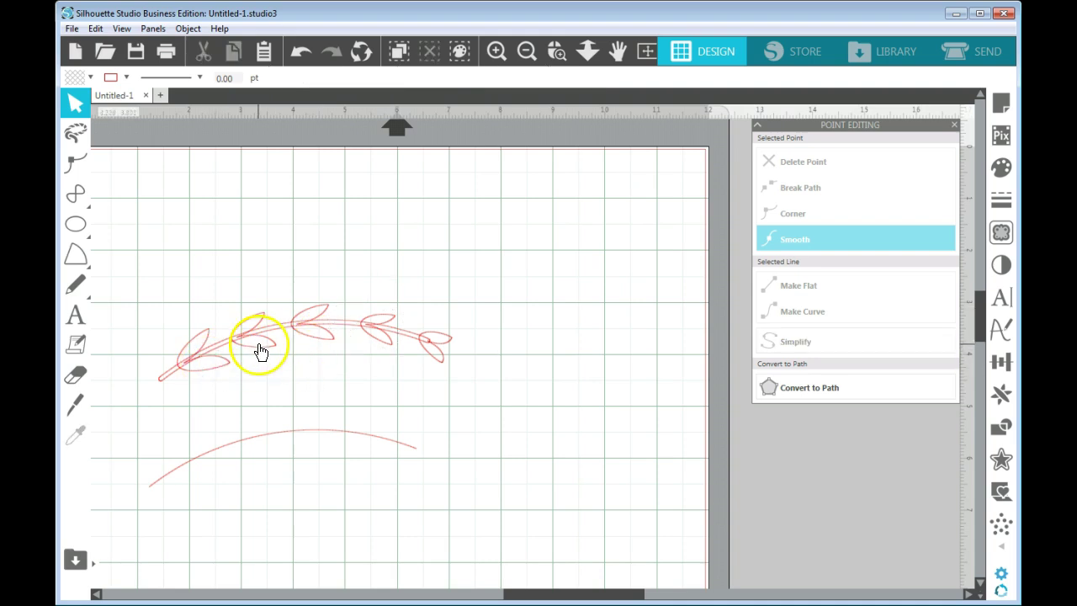
Enlarge the second leaf from the left to 0.873 in
left_click(256, 352)
left_click_drag(282, 349, 275, 347)
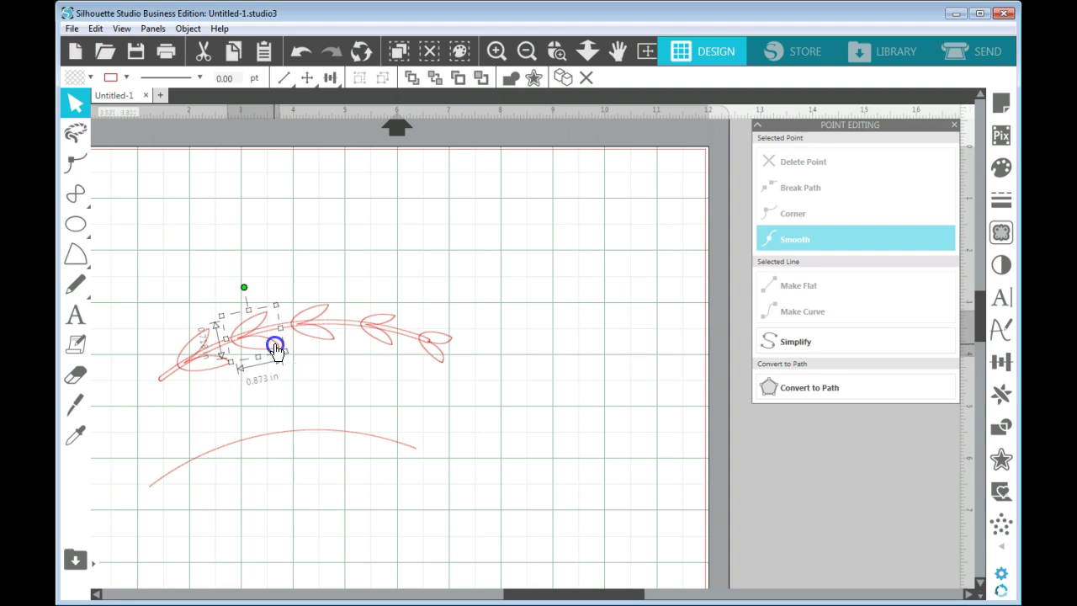
left_click_drag(276, 347, 276, 348)
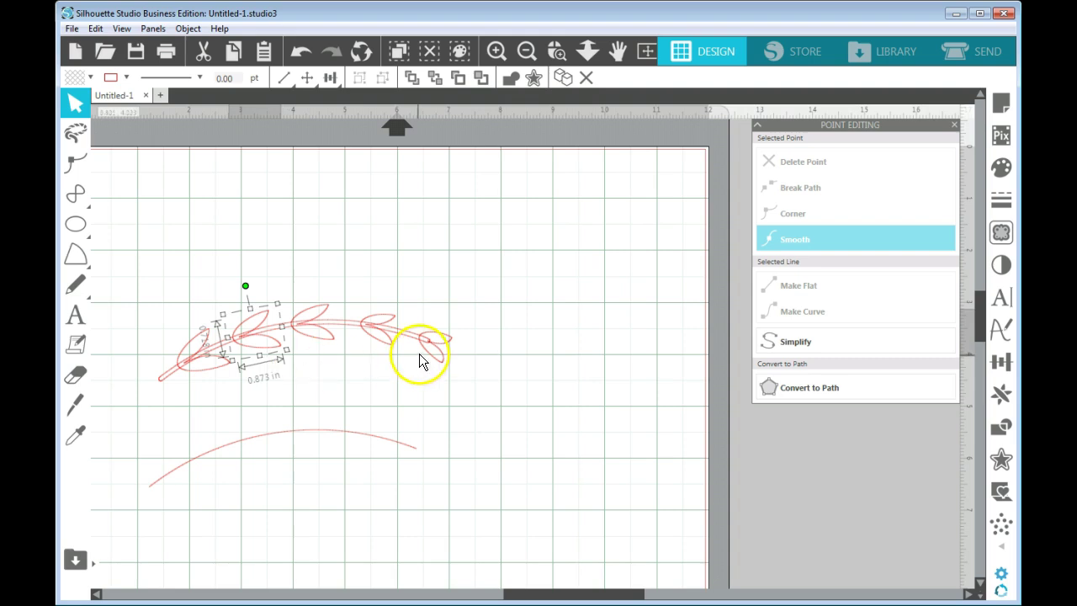
left_click(518, 320)
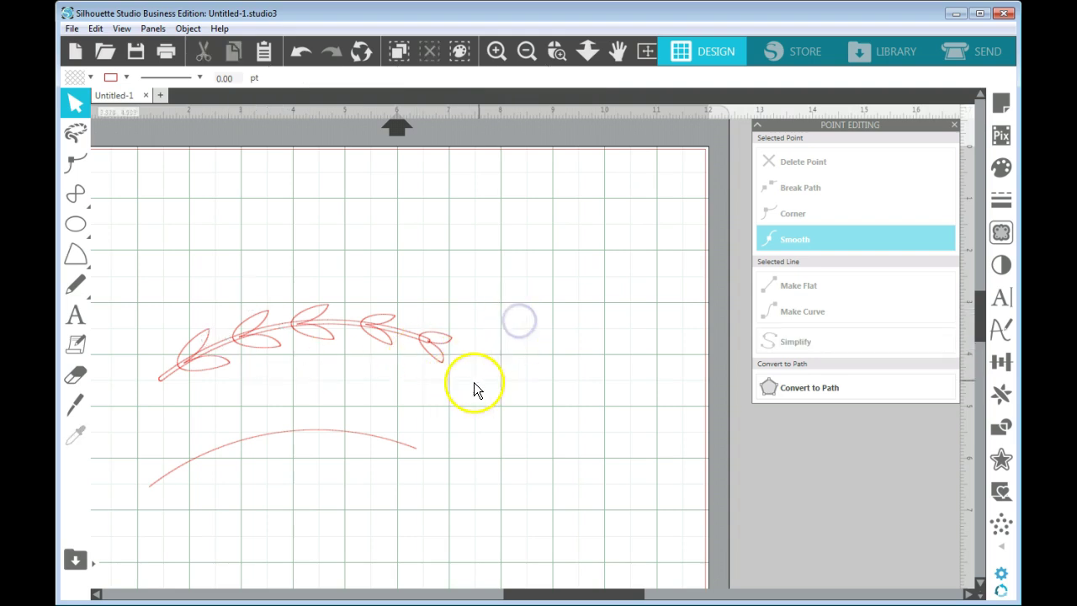
Shrink the tip leaf slightly to about 0.612 in wide
left_click(451, 345)
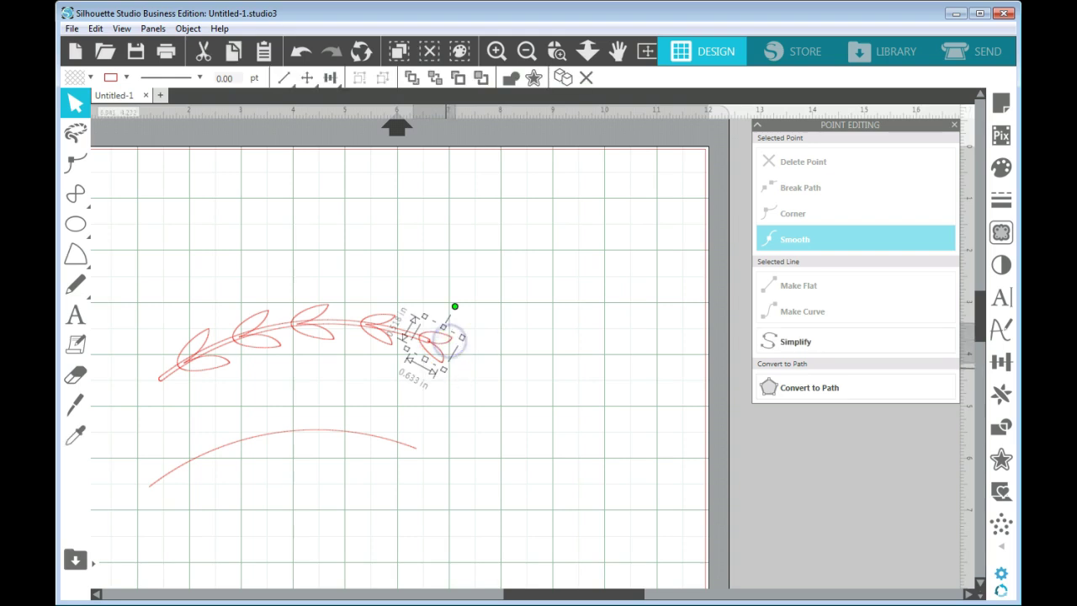
left_click_drag(446, 370, 443, 370)
left_click(492, 352)
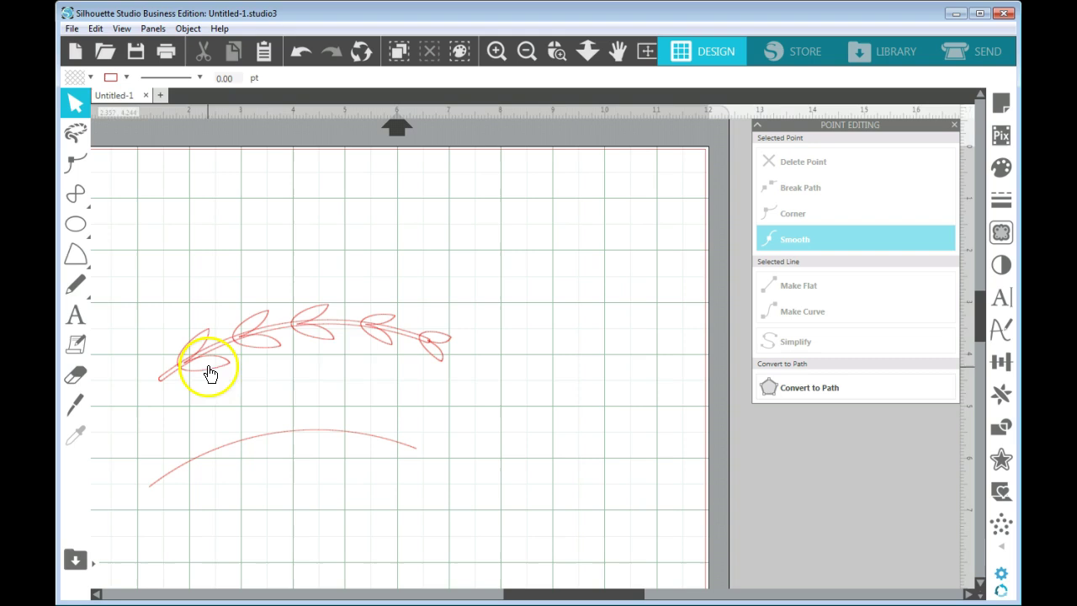
Nudge the middle leaf two steps right with the arrow key
left_click(330, 339)
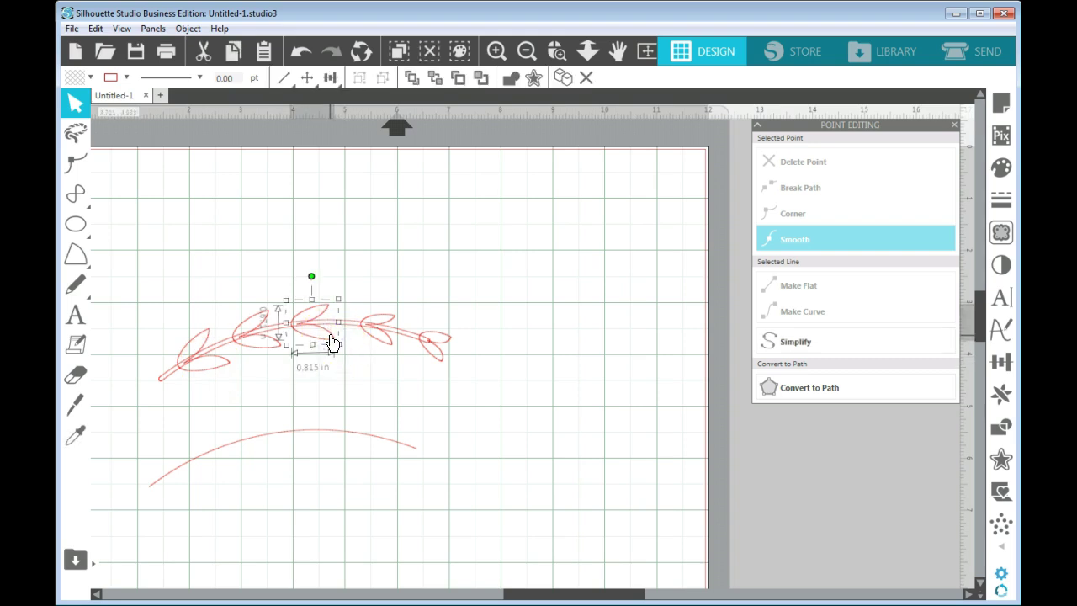
key("Right")
key("Right")
key("Right")
key("Right")
key("Right")
key("Right")
key("Right")
key("Right")
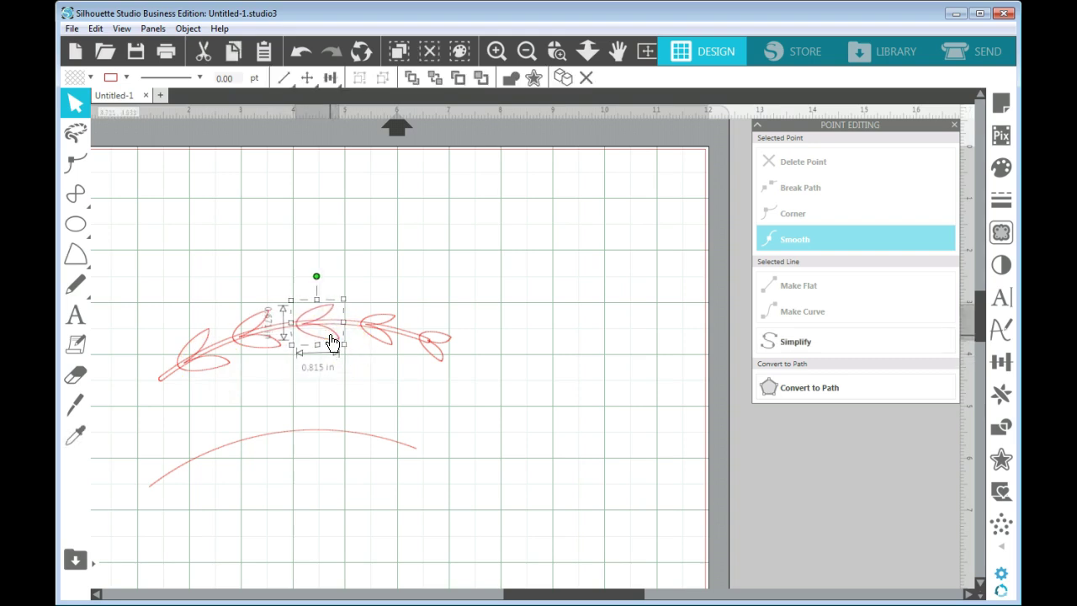
key("Right")
key("Right")
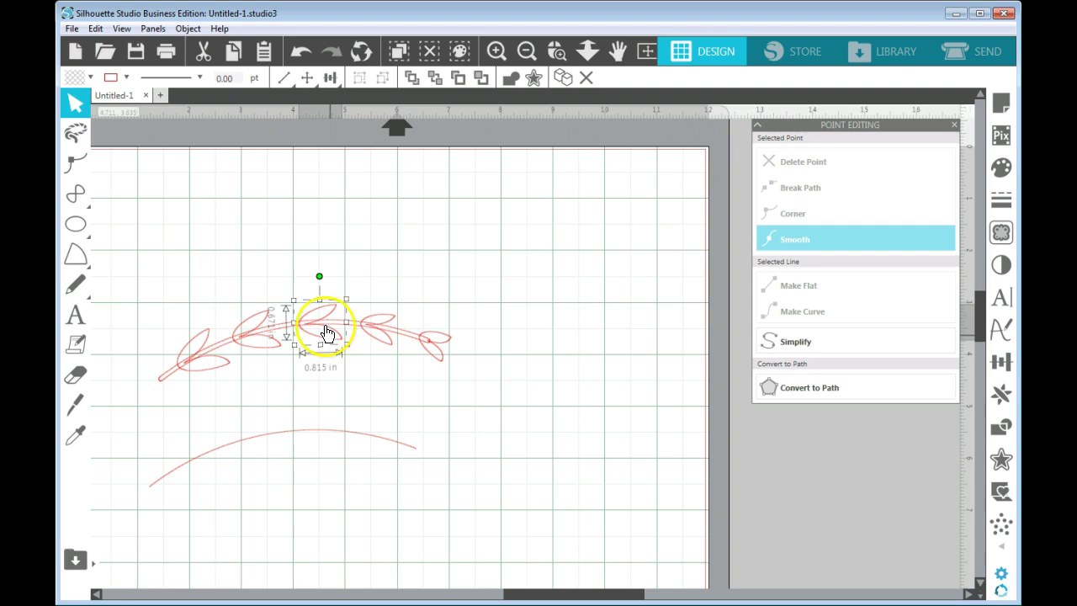
Tilt the middle leaf slightly, weld all leaves and stem into one outline, and delete the arc
left_click_drag(319, 276, 323, 276)
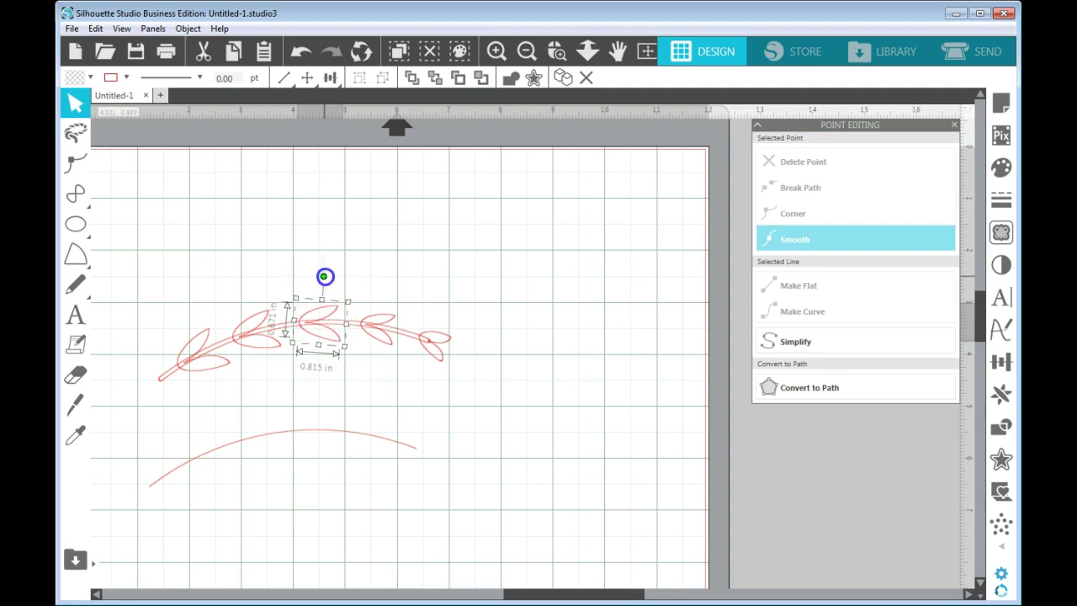
left_click(533, 320)
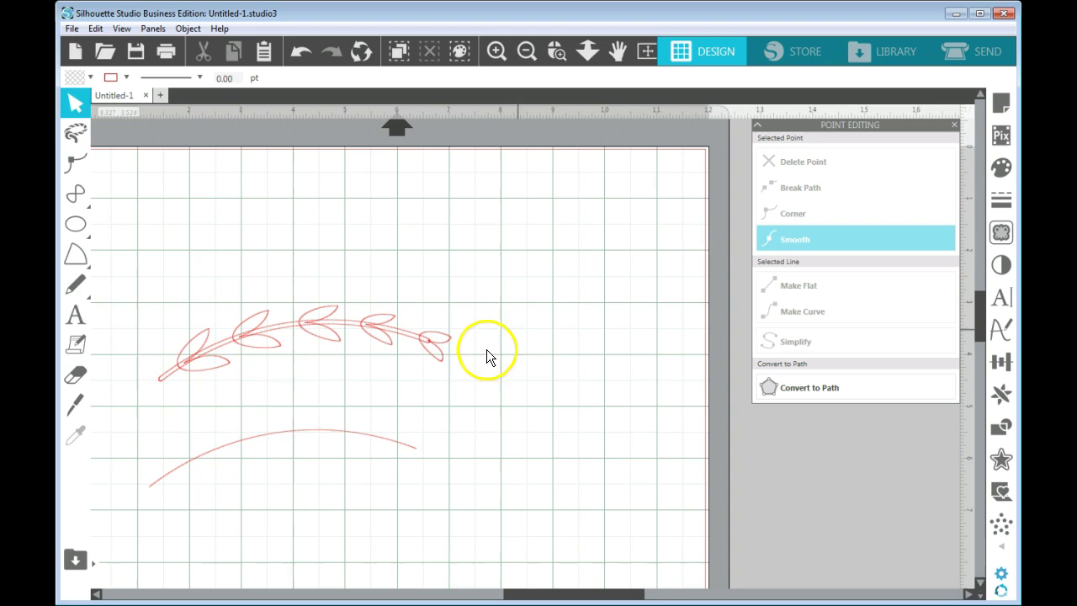
left_click_drag(104, 256, 472, 406)
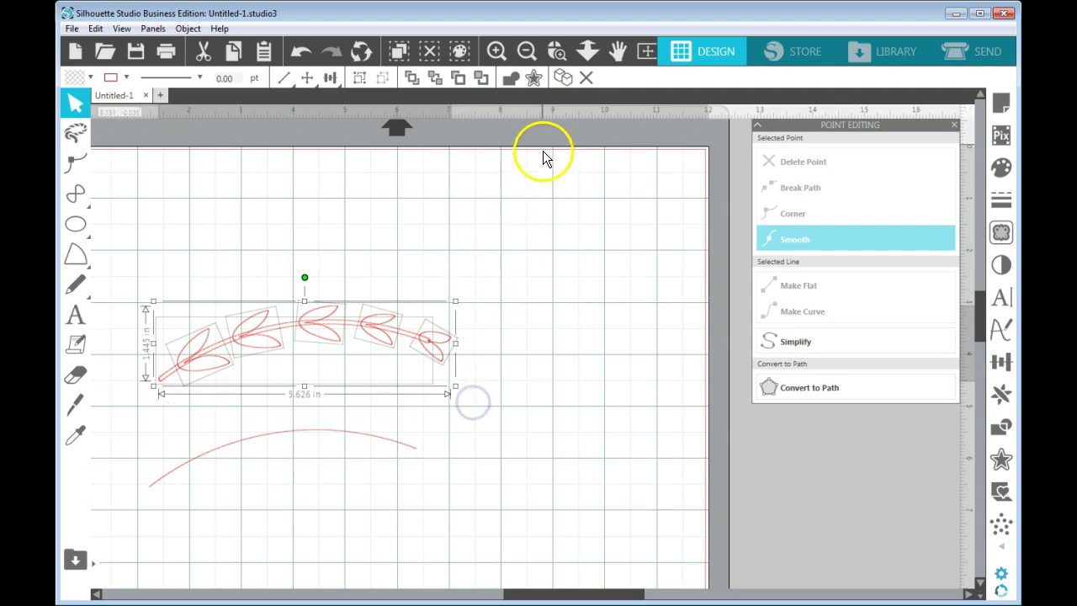
left_click(514, 78)
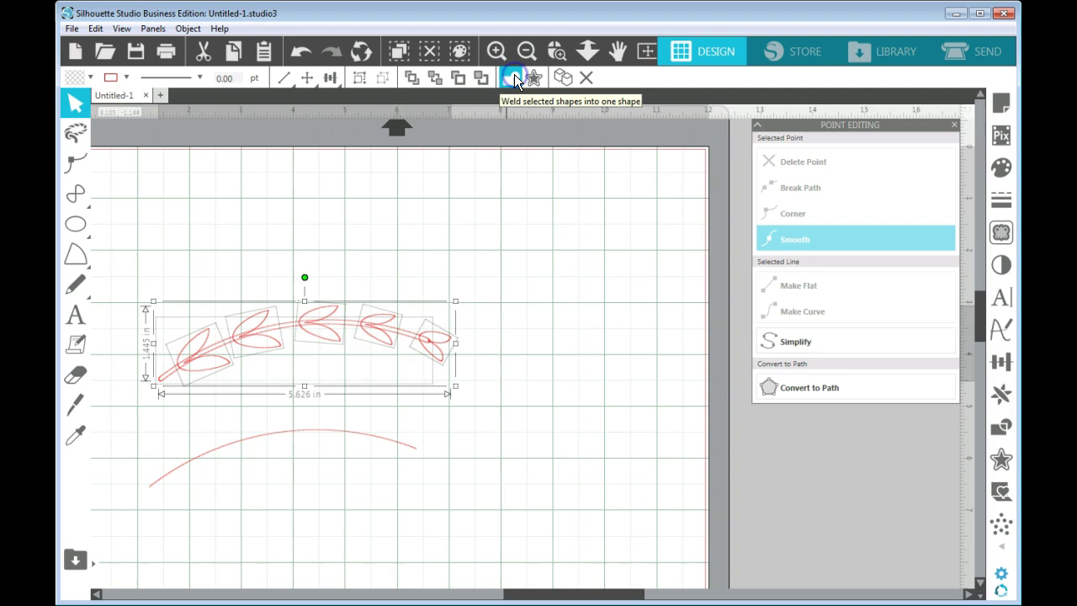
left_click(392, 447)
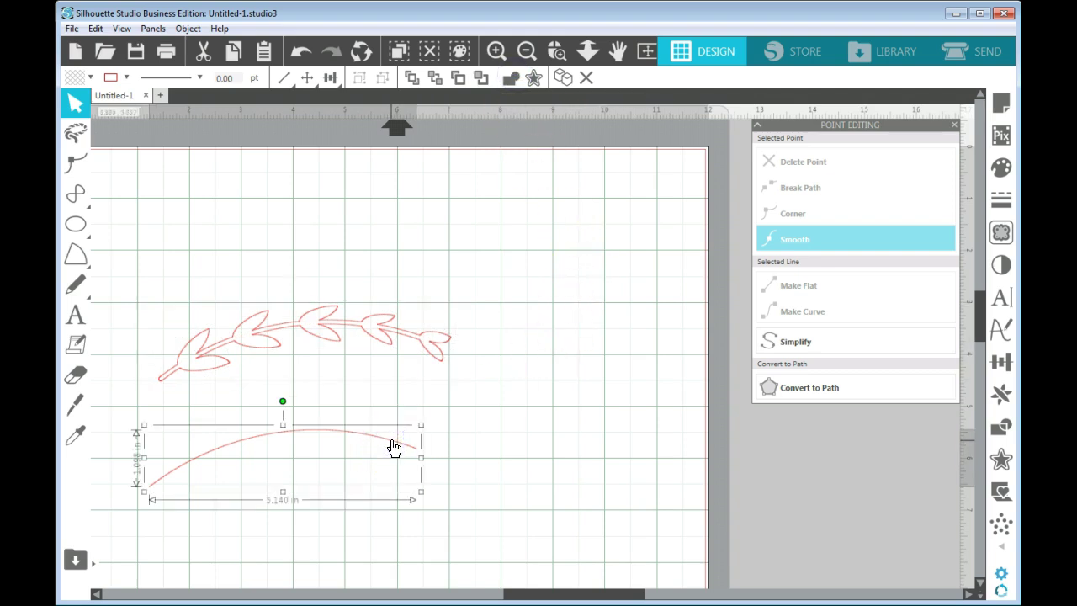
key("Delete")
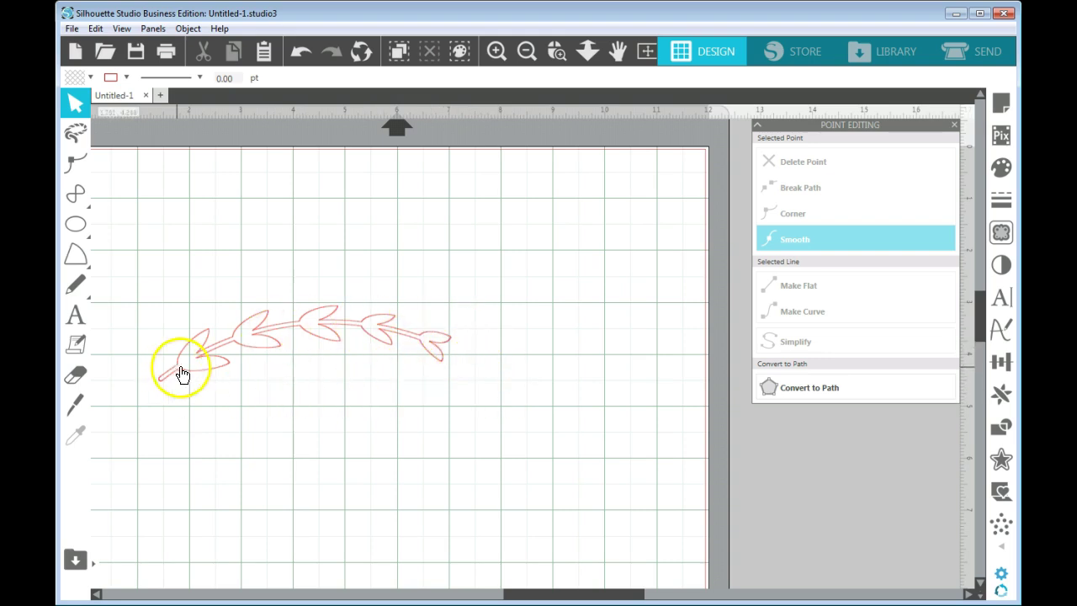
Zoom into the sprig's right end and reshape the last leaf's upper and lower curves smoothly
left_click(450, 336)
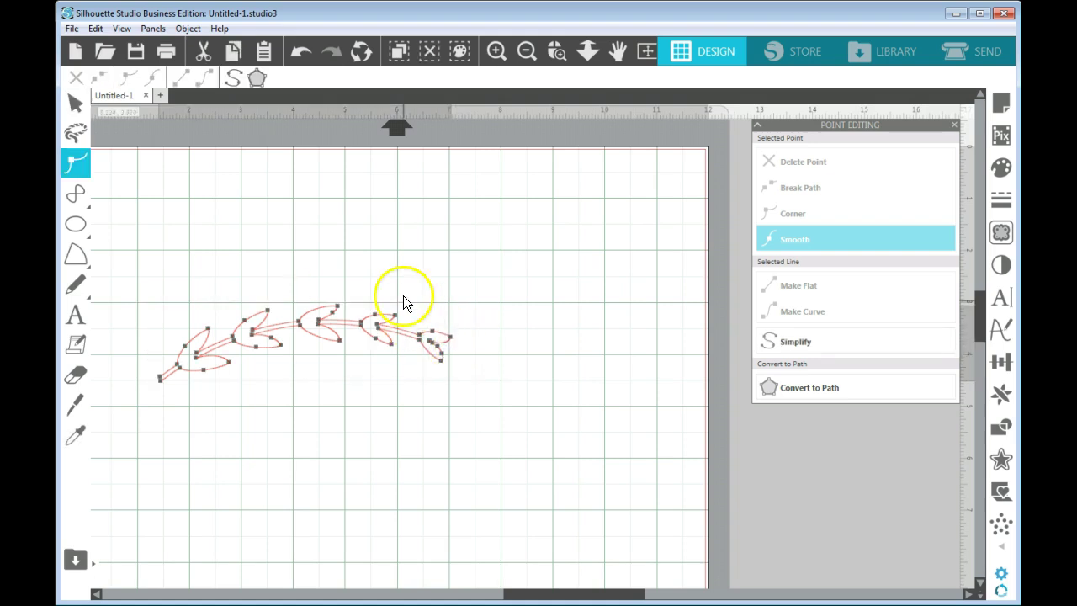
left_click(557, 53)
left_click_drag(395, 297, 497, 425)
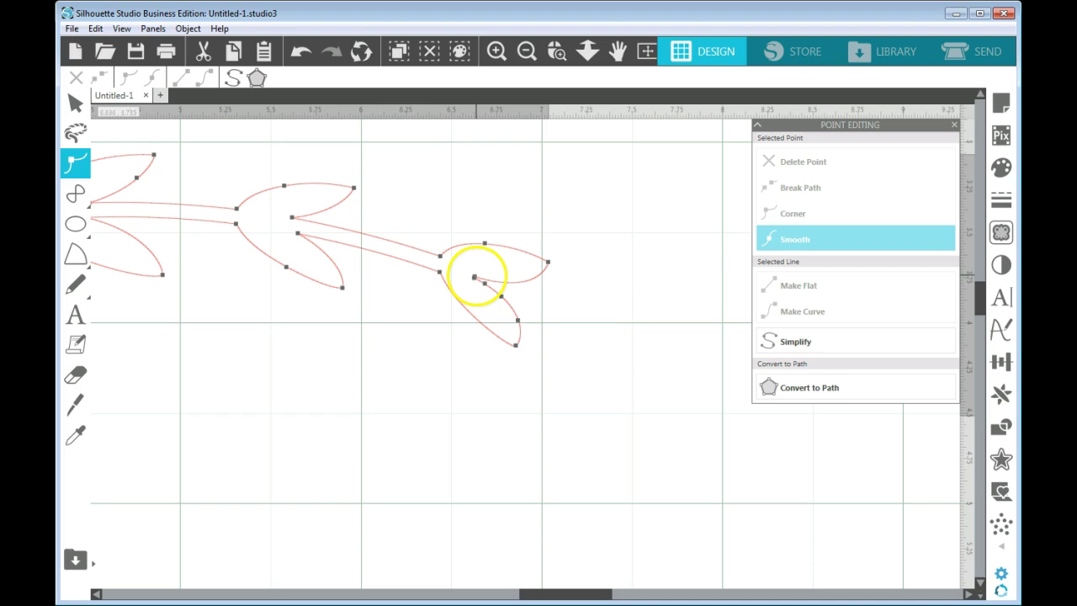
left_click(475, 276)
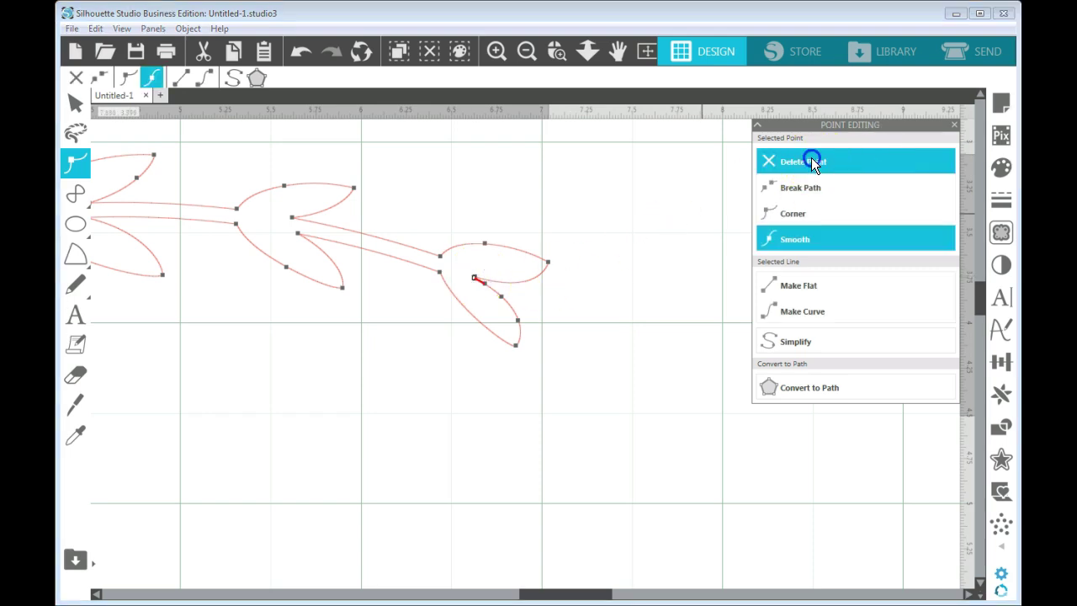
left_click(476, 276)
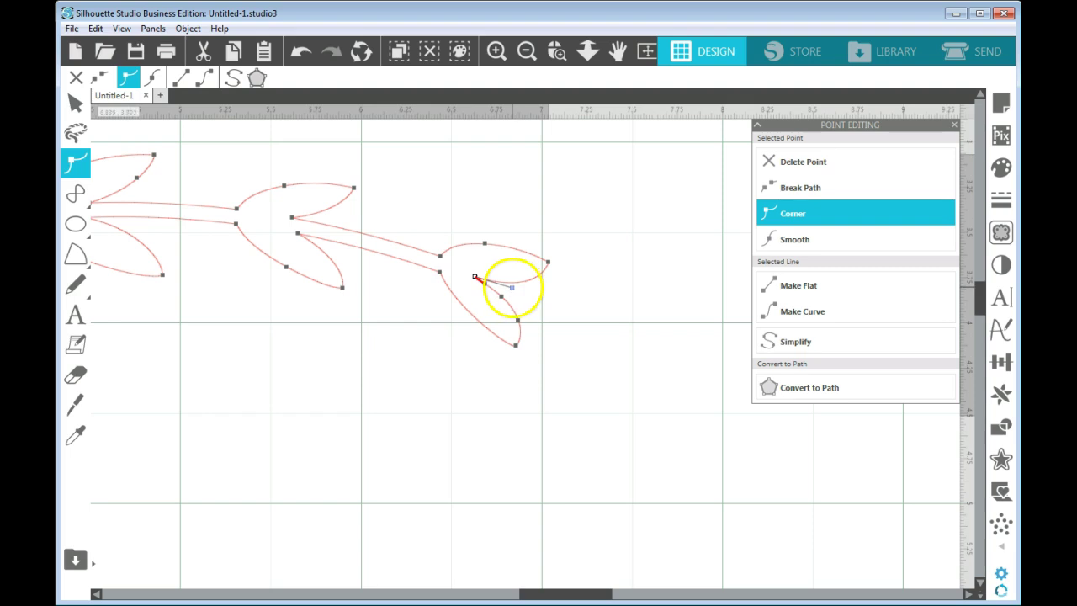
left_click_drag(512, 287, 490, 277)
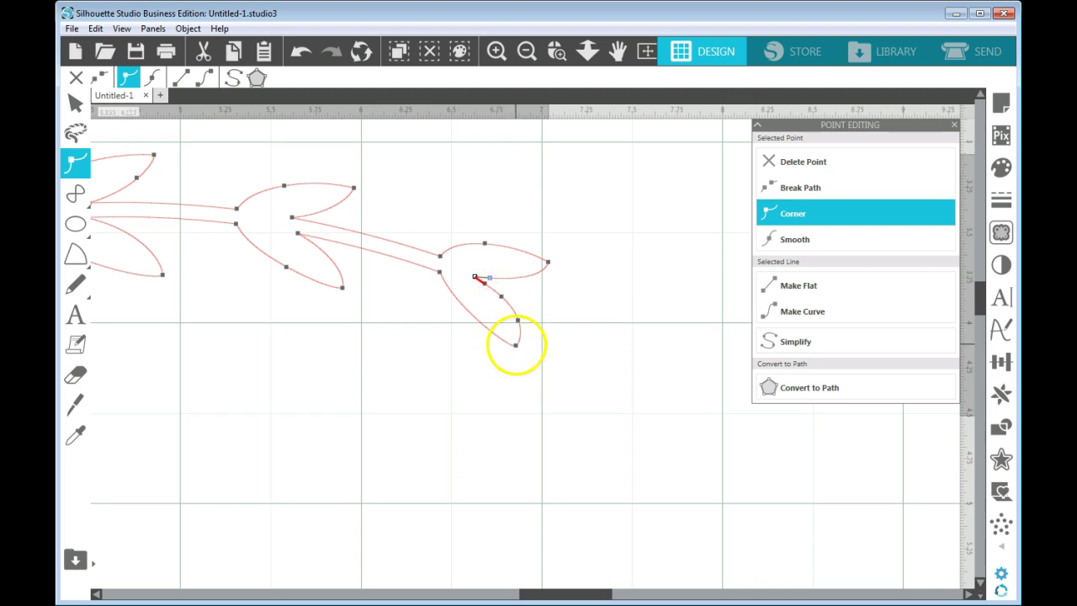
left_click(516, 344)
left_click_drag(515, 344, 492, 348)
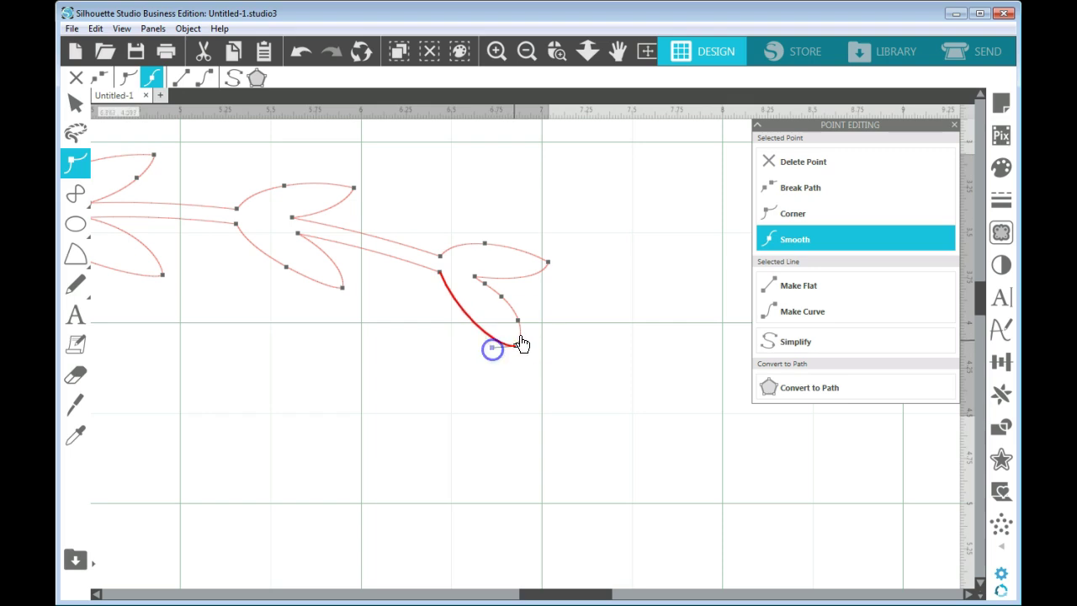
left_click(578, 307)
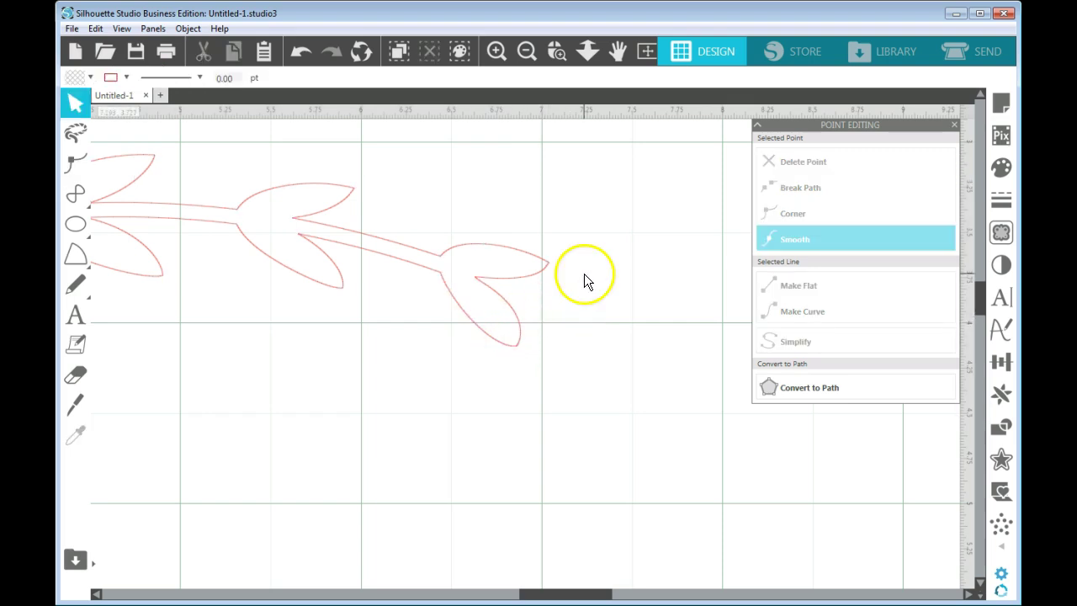
left_click(527, 49)
left_click(527, 48)
left_click(528, 49)
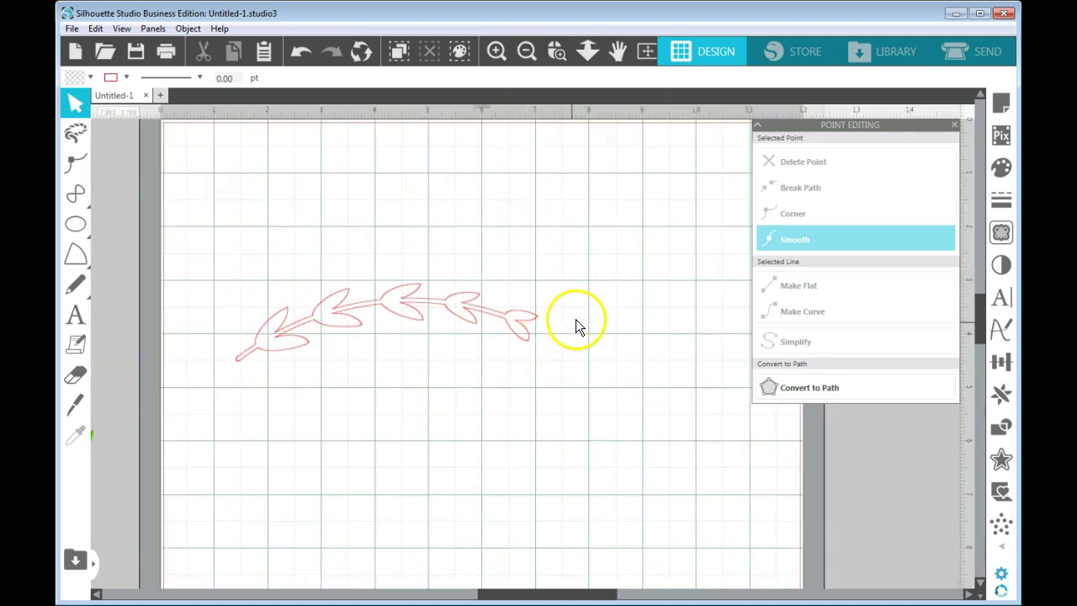
Rotate the sprig 90° counterclockwise so it stands upright
left_click(532, 321)
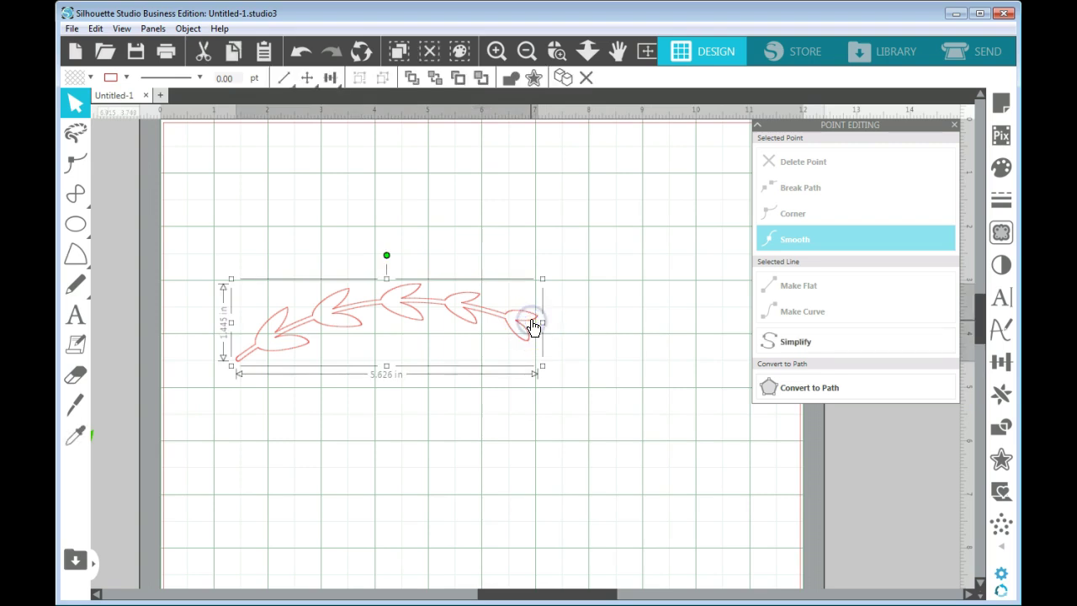
left_click(189, 28)
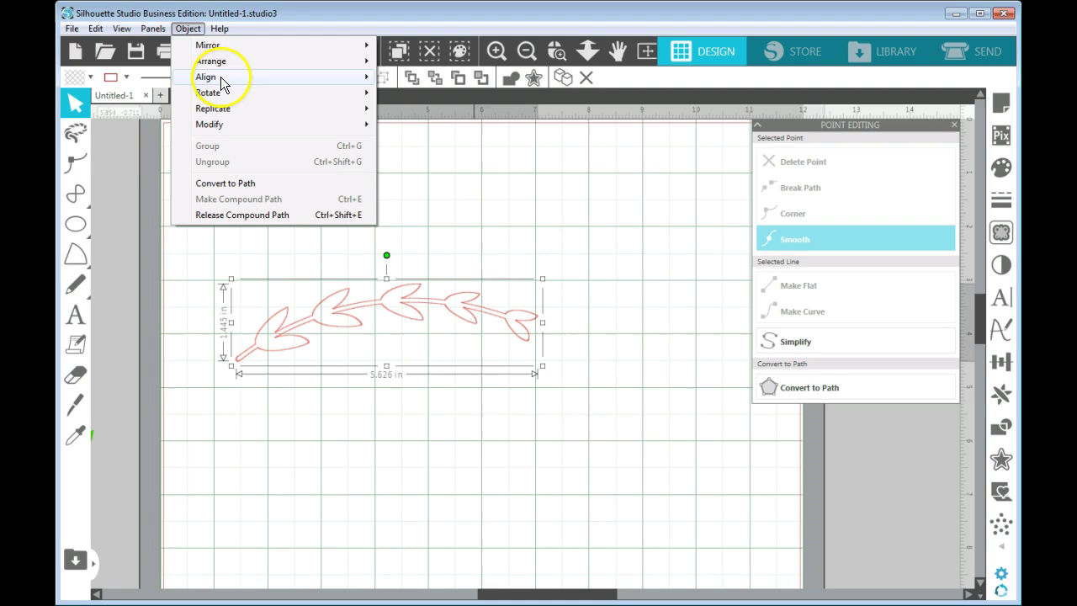
mouse_move(235, 92)
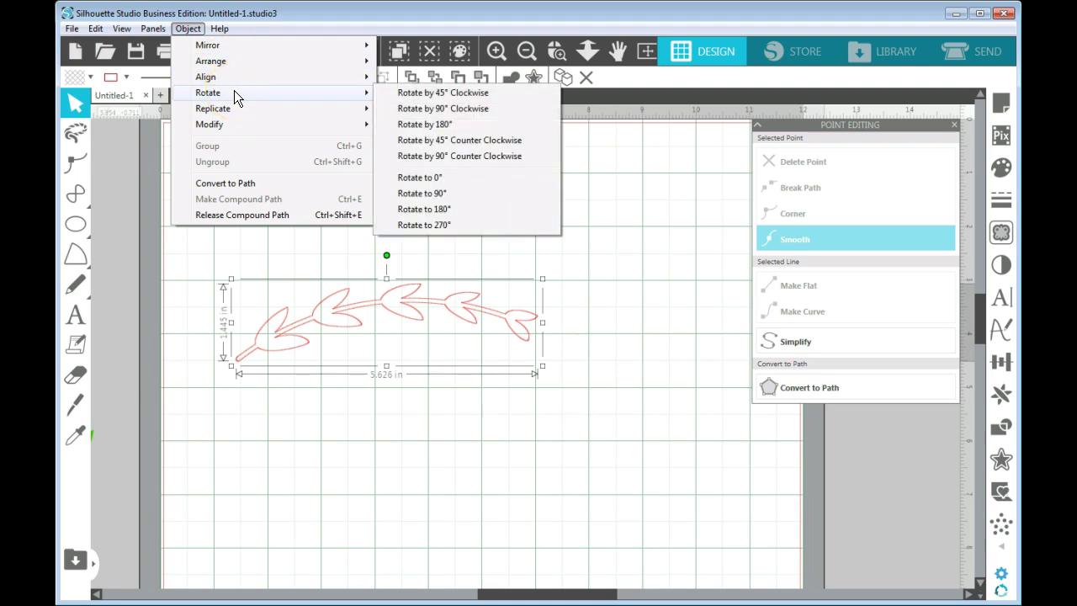
left_click(422, 156)
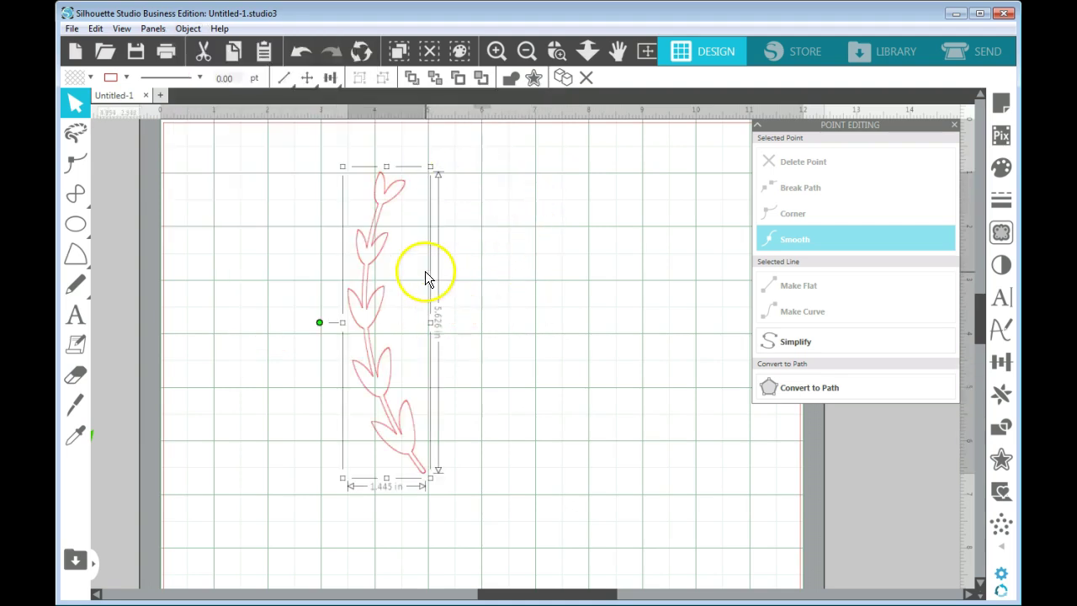
Duplicate the sprig, flip the copy horizontally, and spread the two branches apart
key("i")
key("ctrl+d")
key("Escape")
left_click(413, 221)
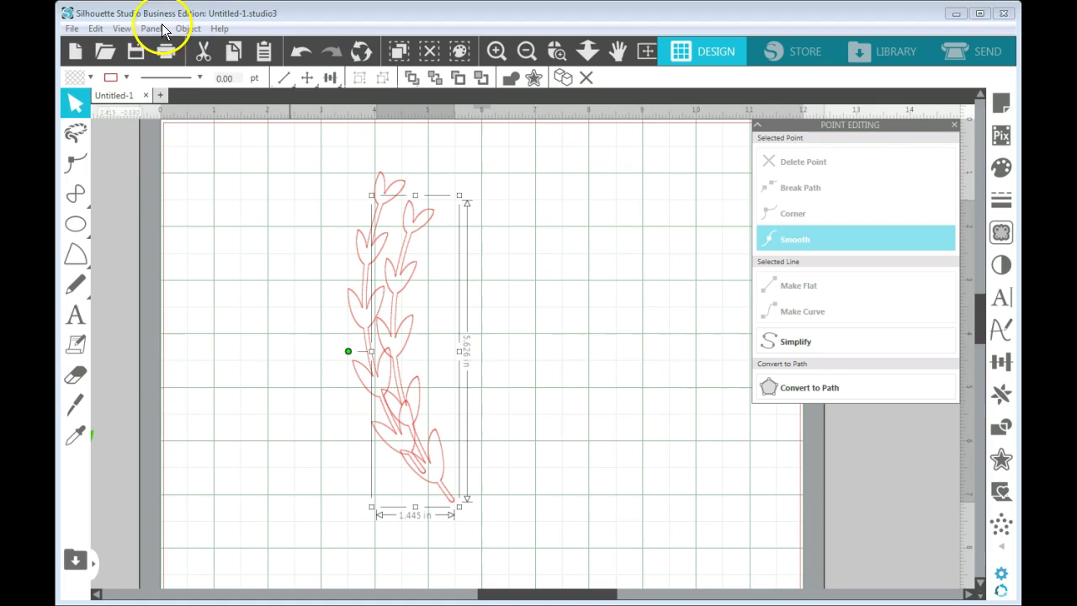
left_click(188, 29)
mouse_move(203, 46)
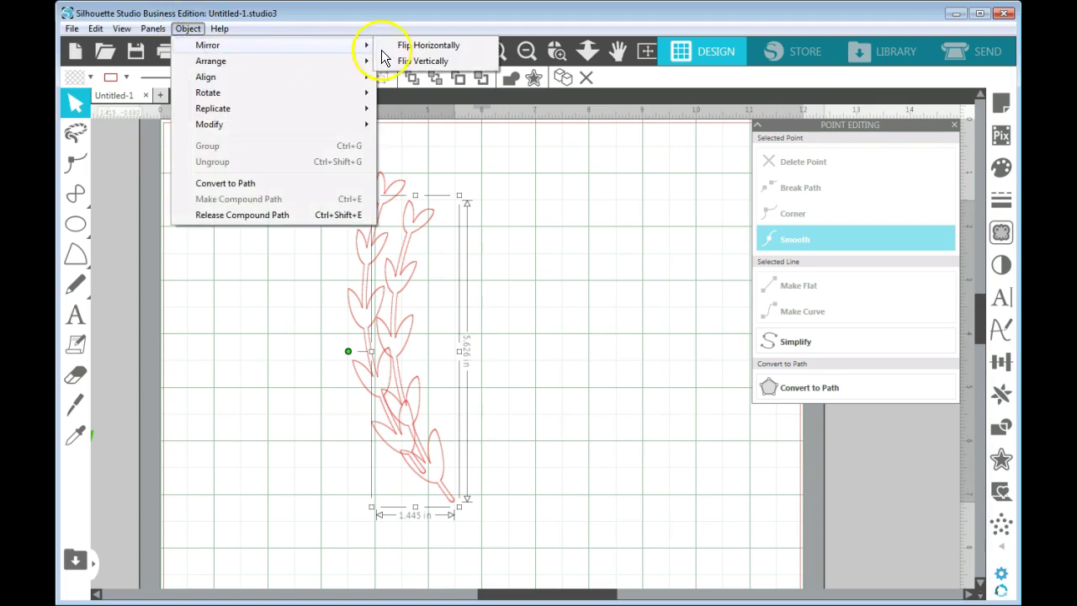
left_click(429, 46)
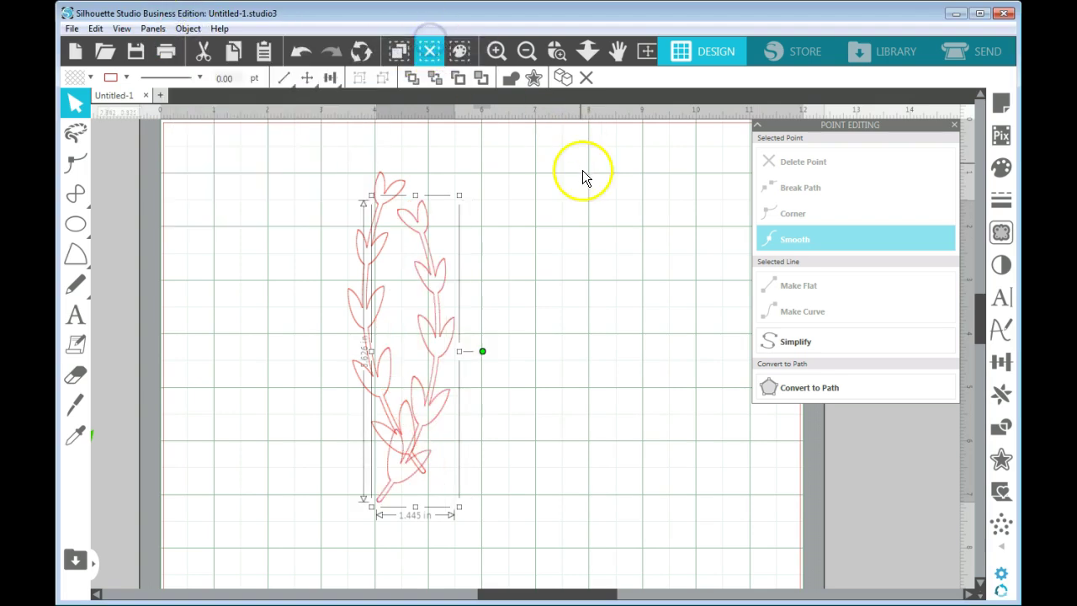
left_click_drag(447, 348, 650, 313)
left_click_drag(368, 356, 301, 354)
Select both branches and align them by their middles
left_click(735, 312)
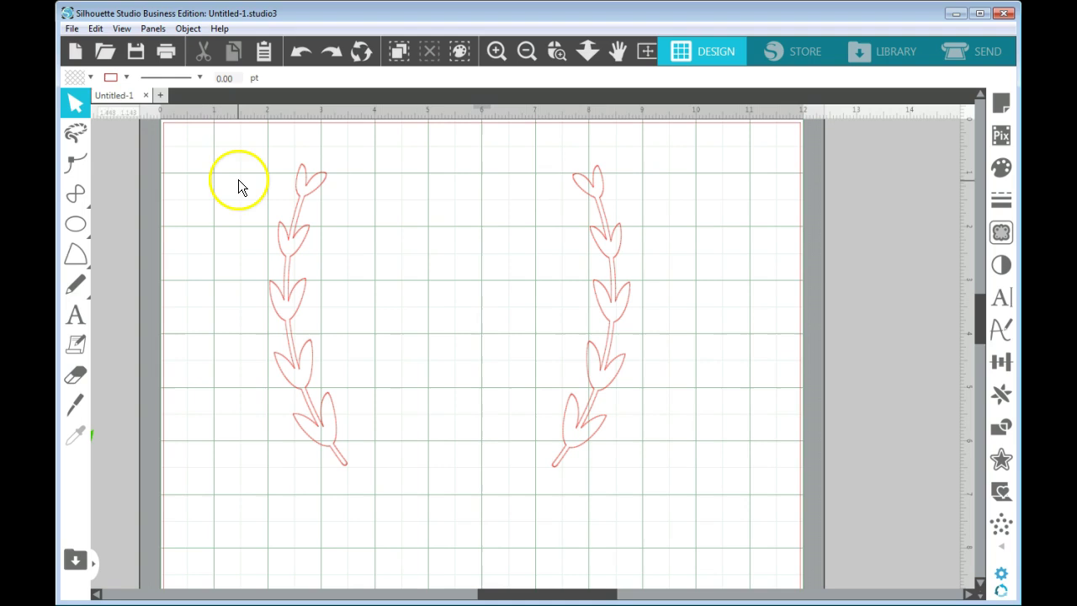
left_click_drag(225, 149, 673, 504)
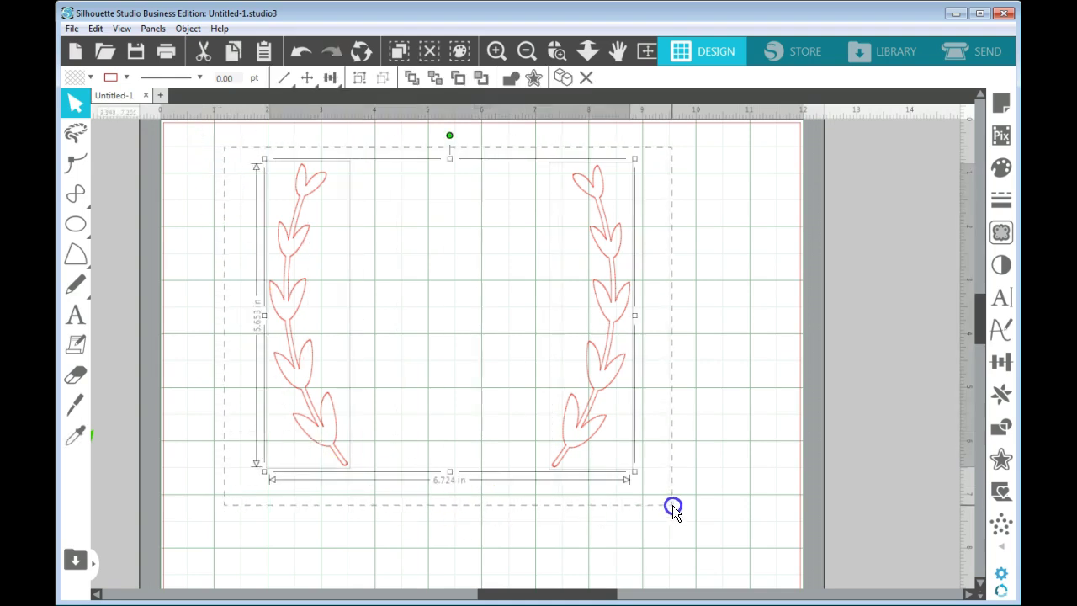
left_click(330, 78)
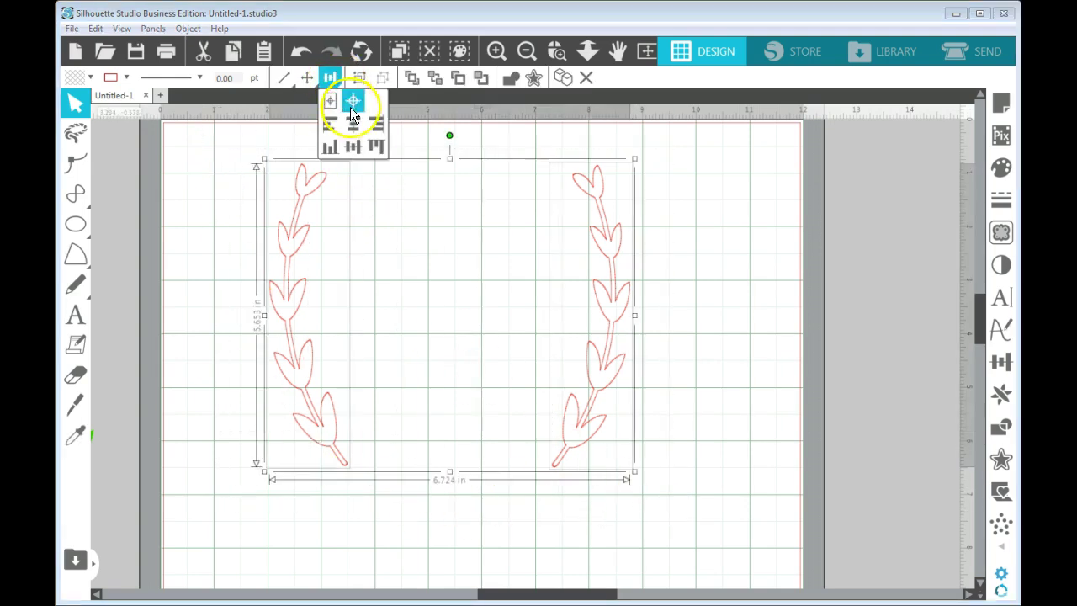
left_click(357, 146)
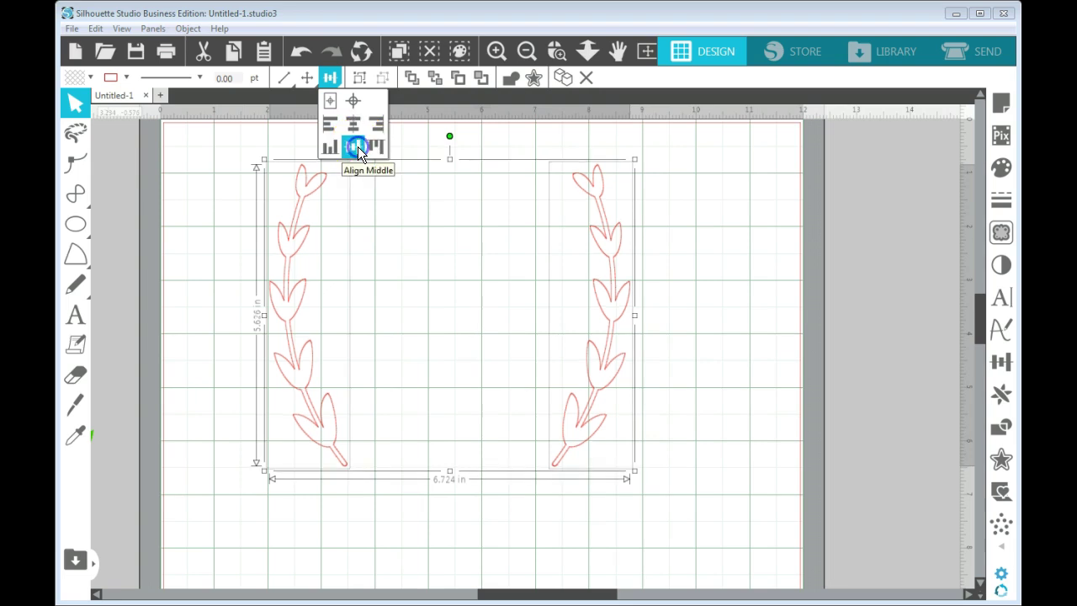
left_click(747, 350)
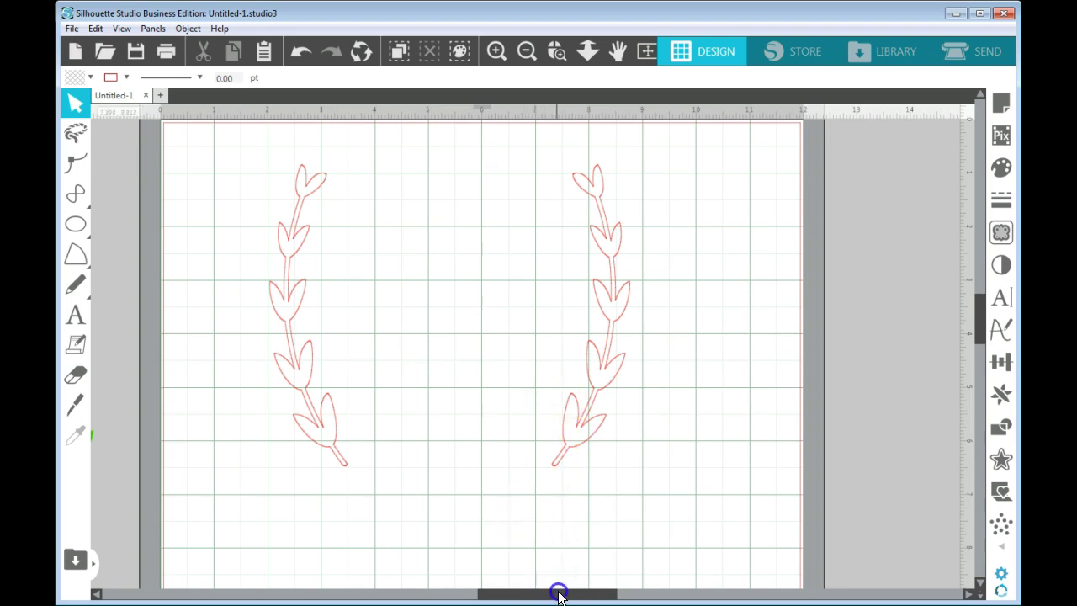
Drag the green garland stems onto the mat, positioned just left of the pink outline branches
left_click_drag(559, 594, 471, 593)
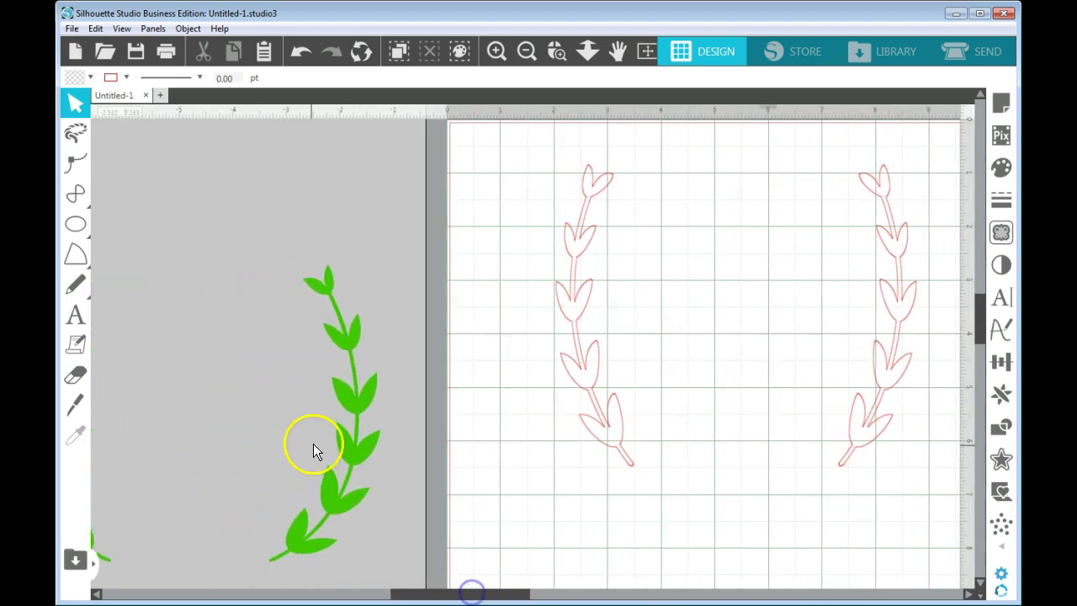
left_click_drag(351, 463, 745, 401)
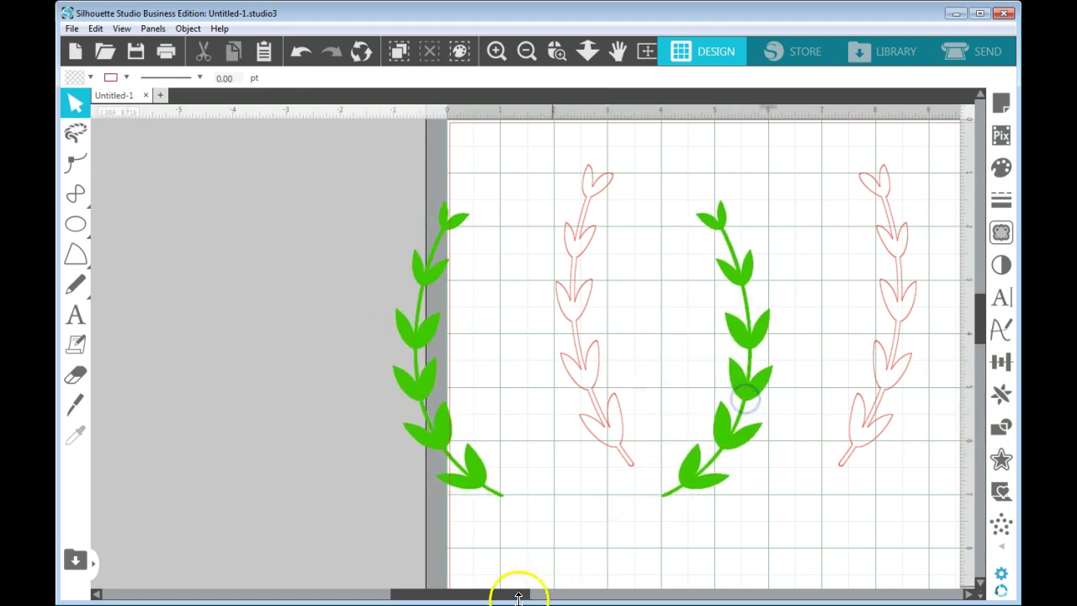
left_click_drag(514, 596, 575, 594)
left_click(603, 389)
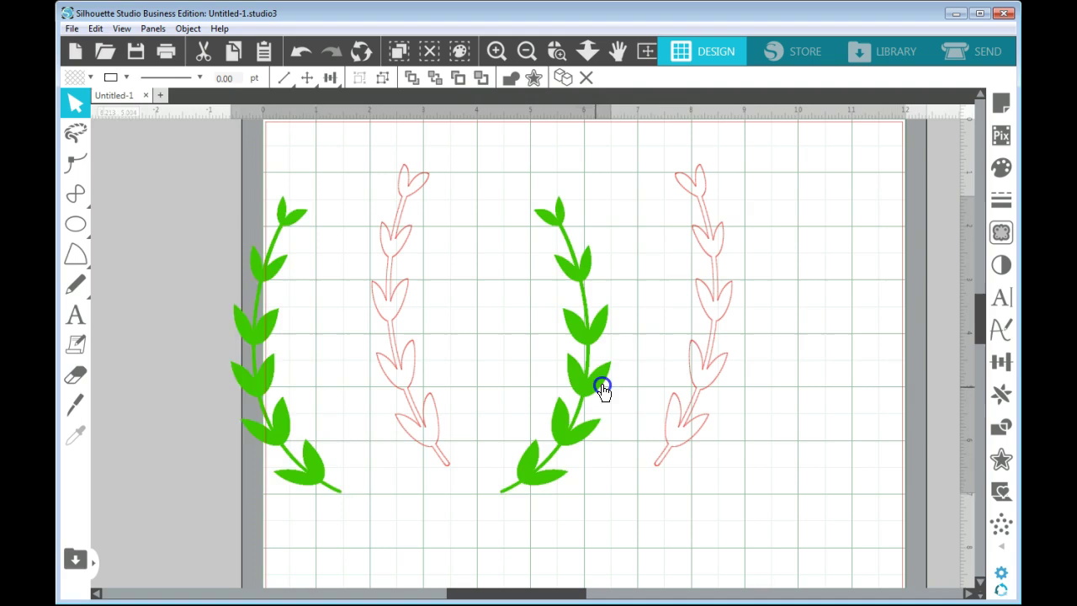
left_click_drag(602, 389, 624, 360)
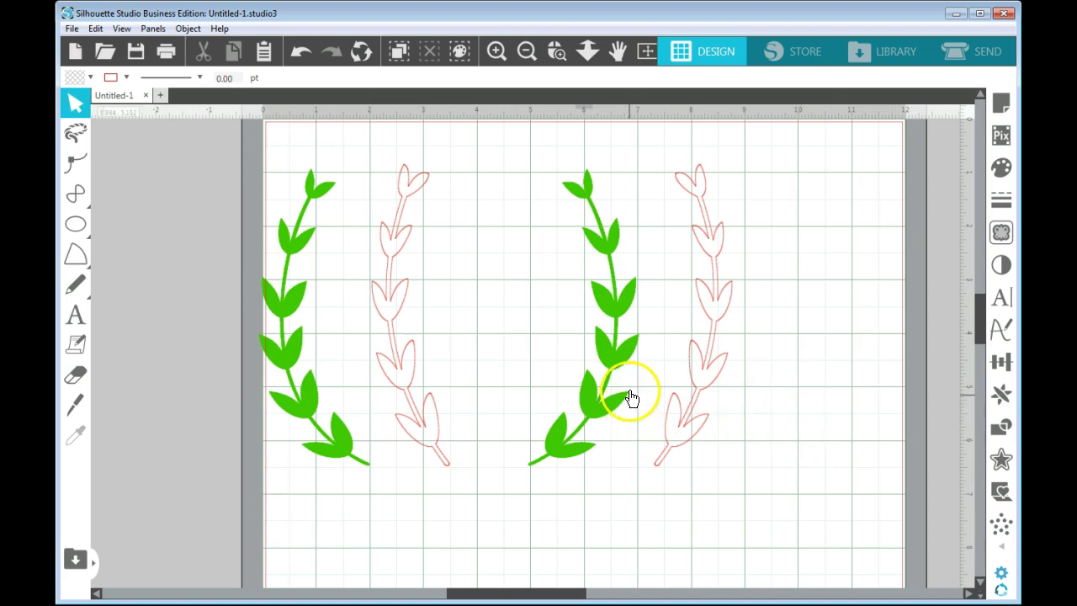
left_click_drag(615, 399, 596, 393)
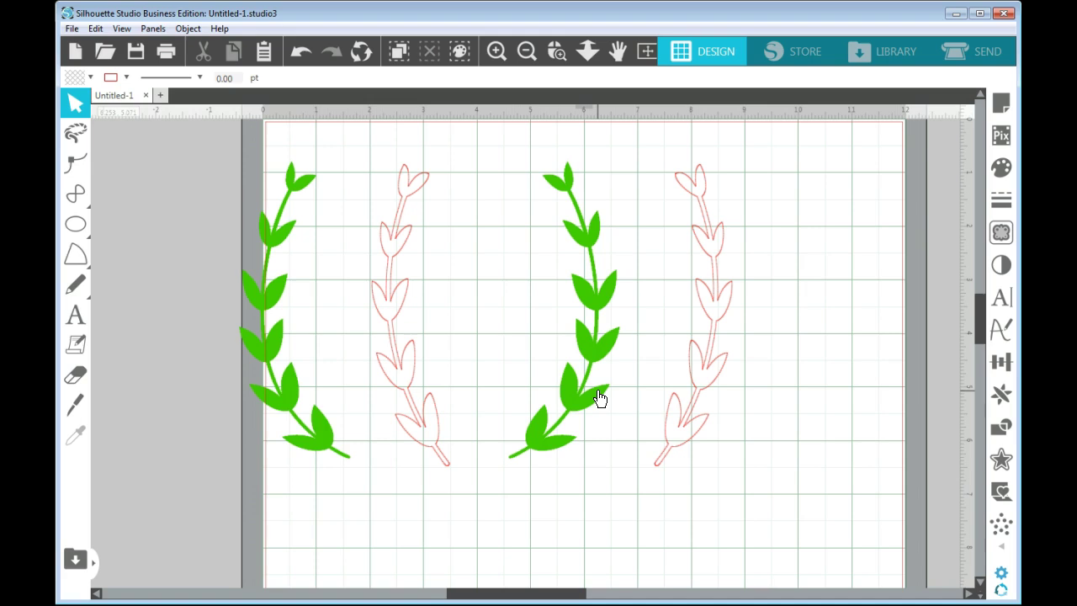
left_click_drag(608, 344, 641, 356)
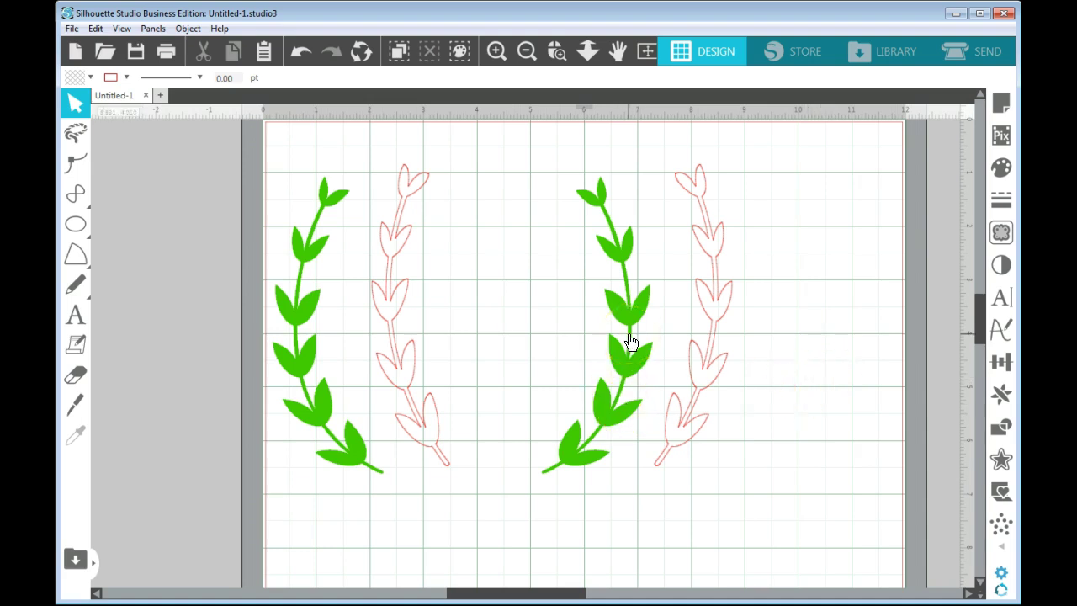
mouse_move(641, 305)
left_mouse_down()
mouse_move(746, 301)
mouse_move(728, 291)
mouse_move(649, 301)
mouse_move(646, 311)
left_mouse_up()
left_click(846, 281)
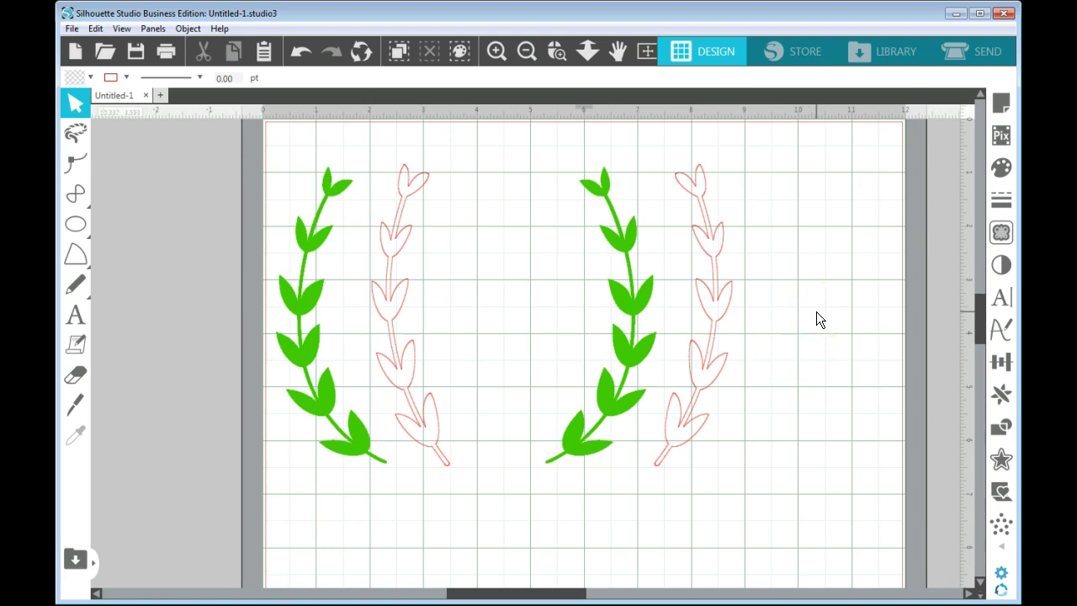
left_click_drag(637, 322, 617, 308)
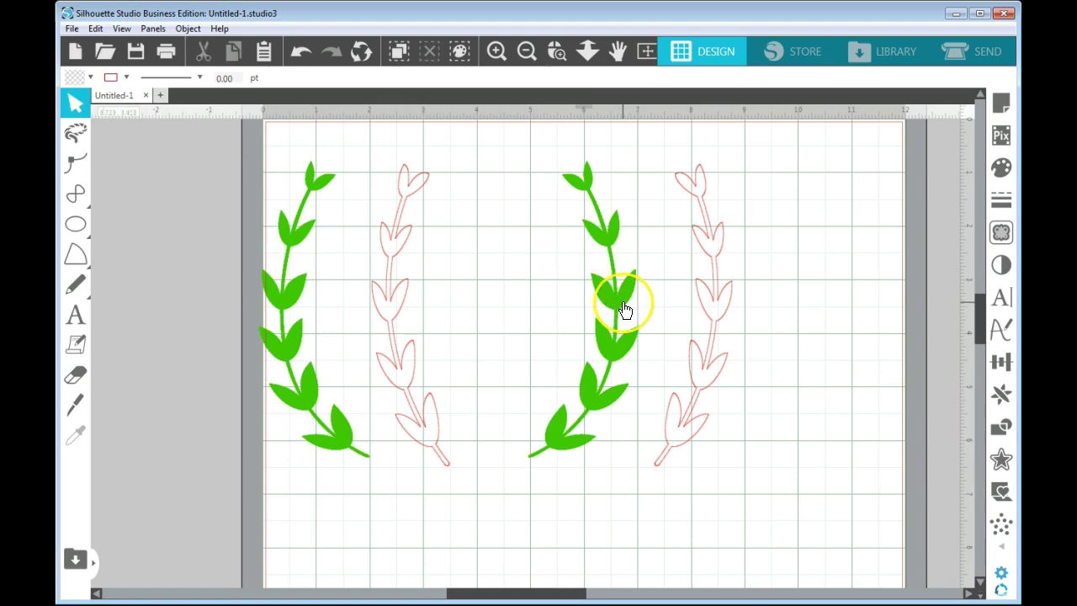
left_click(404, 244)
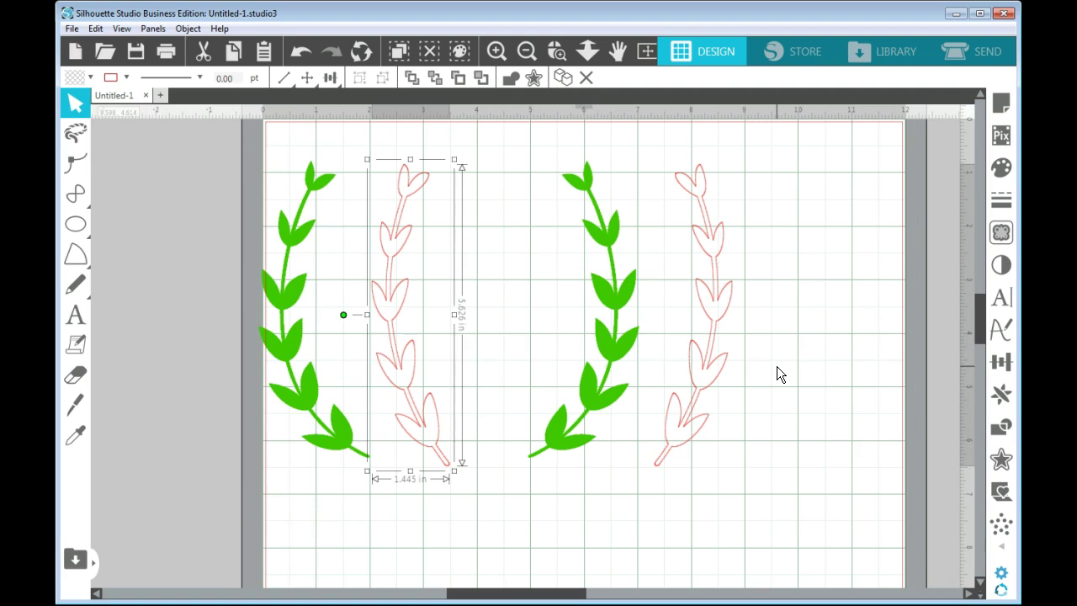
left_click(869, 302)
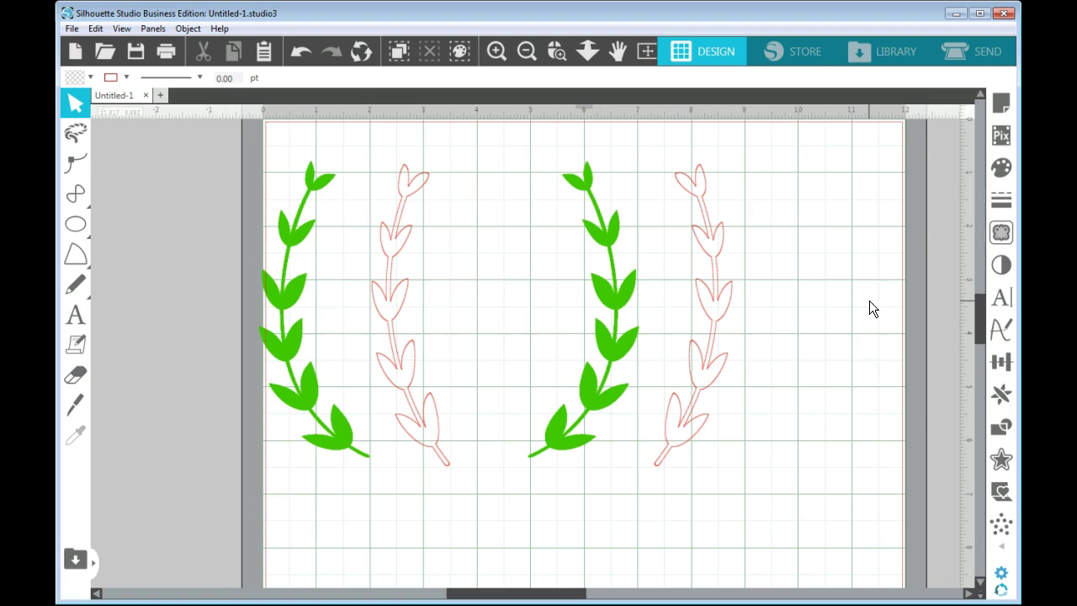